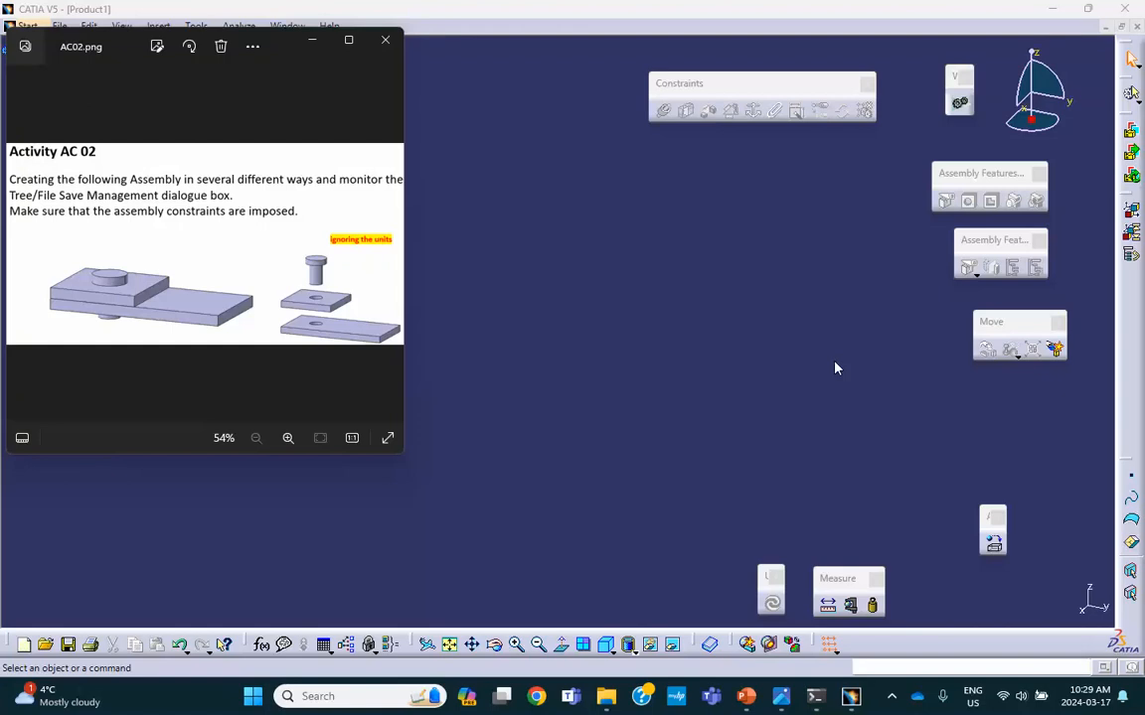
- Bring CATIA to the front, start saving the empty product through Save Management, and name the file Product1_AC02
left_click(431, 120)
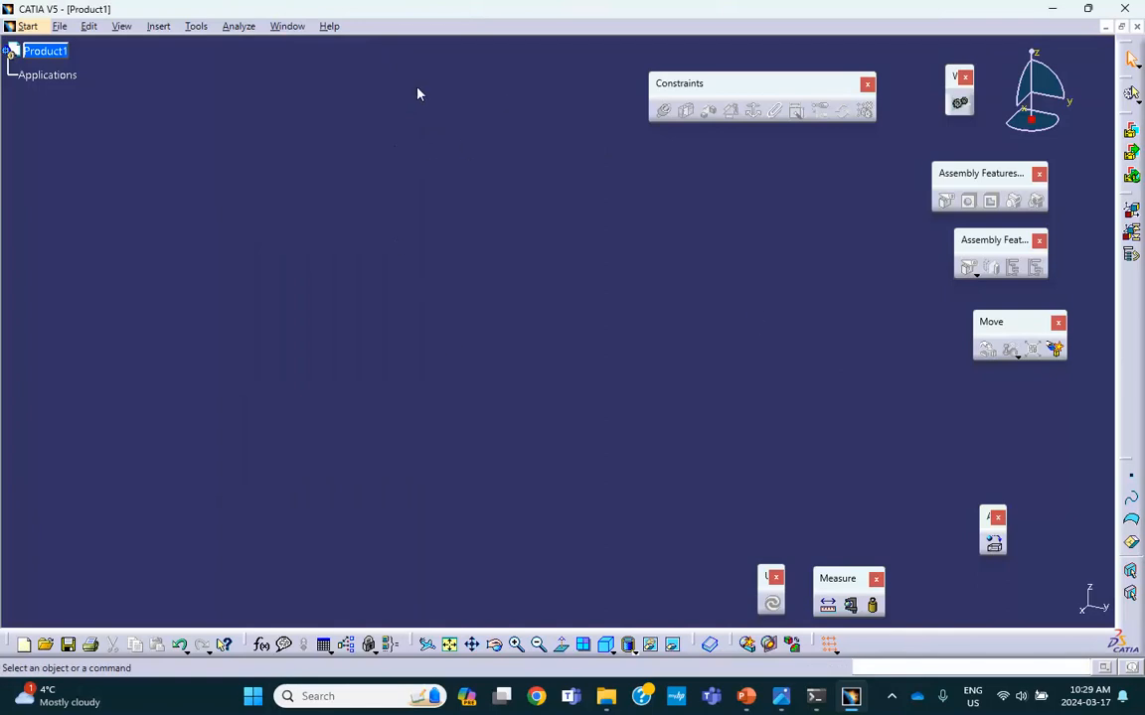
left_click(58, 57)
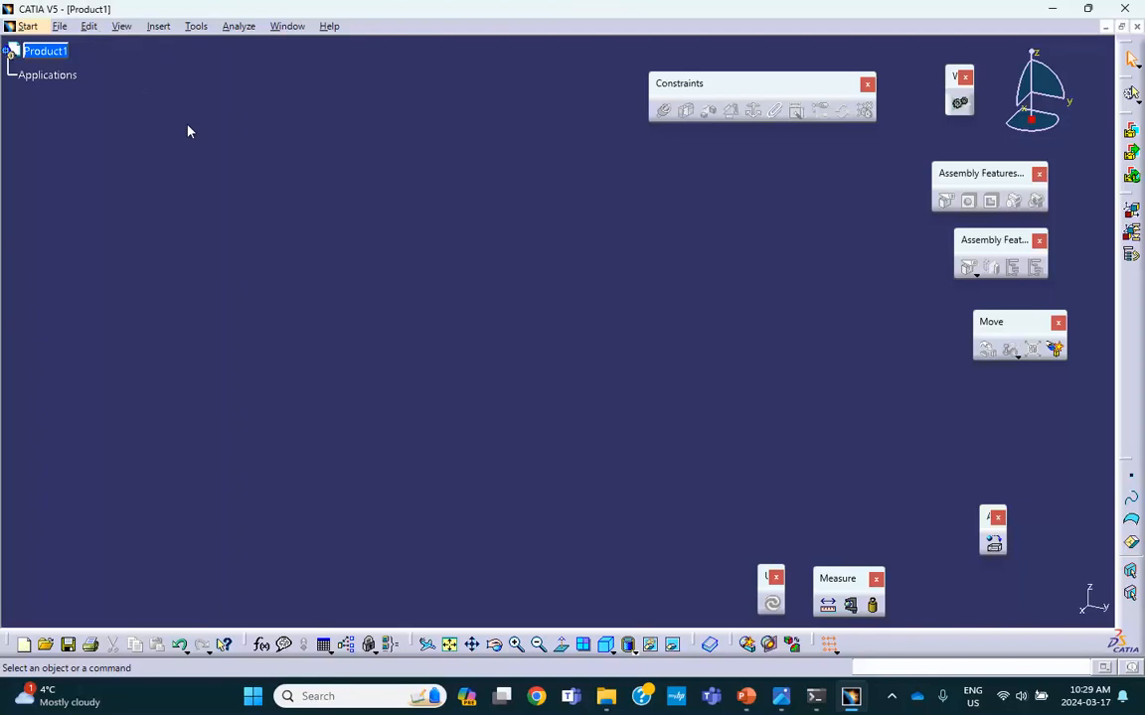
left_click(60, 27)
left_click(134, 209)
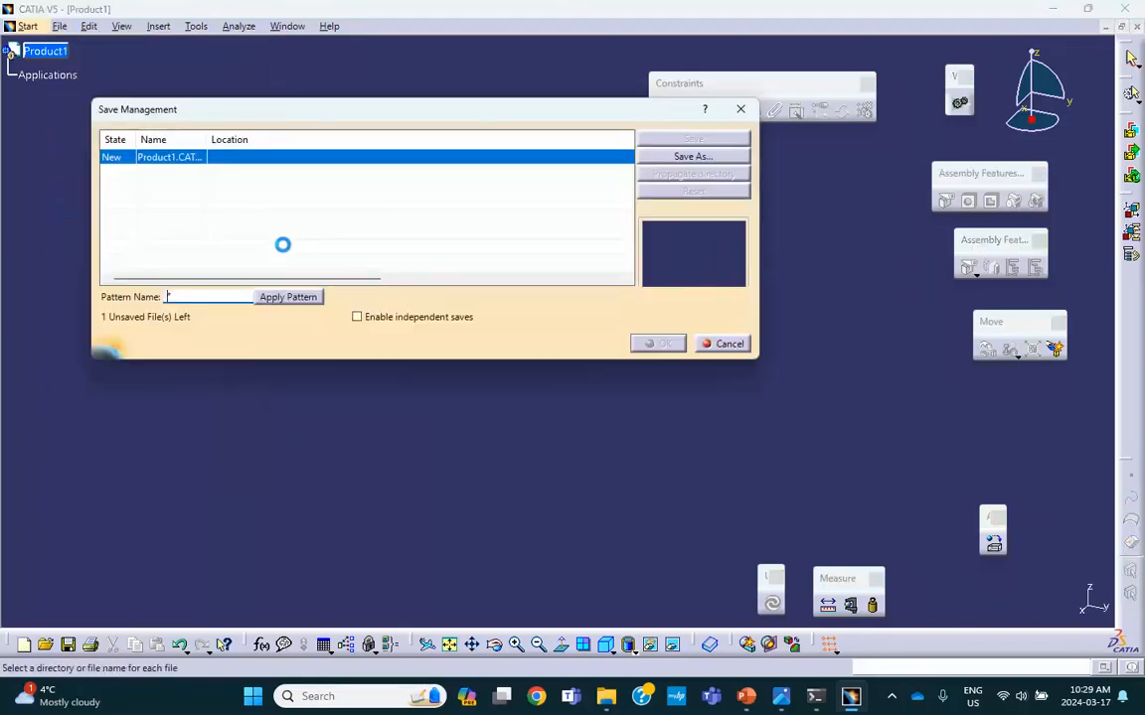
left_click(678, 157)
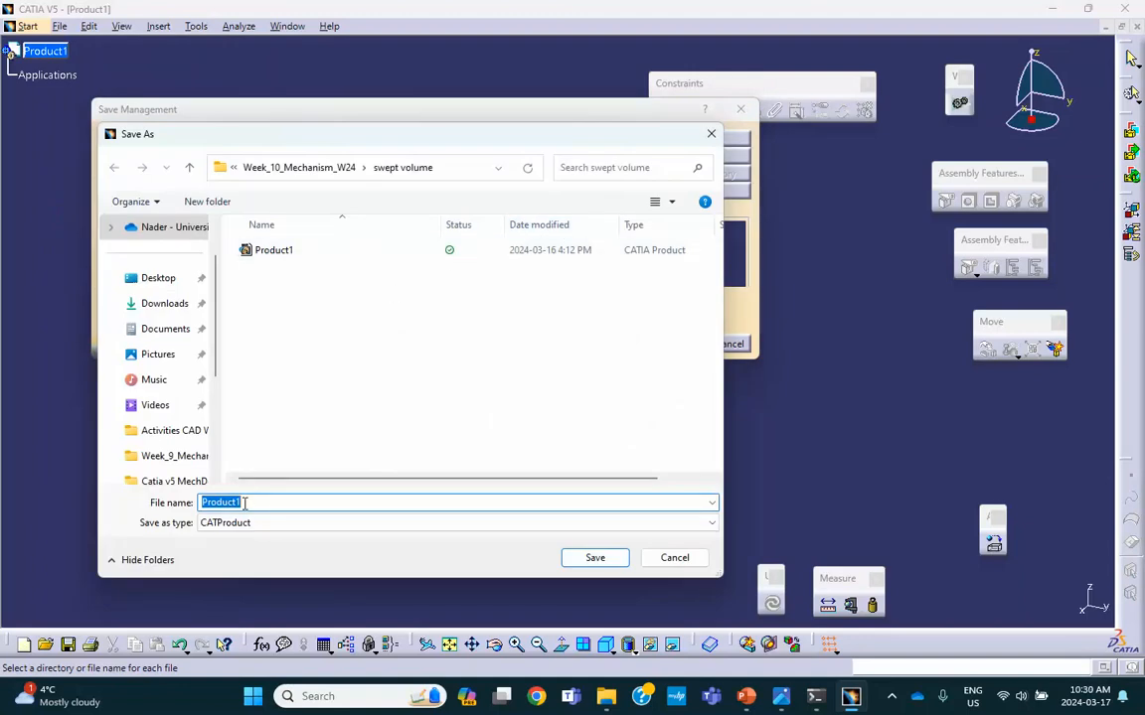
left_click(249, 503)
type("_AC02")
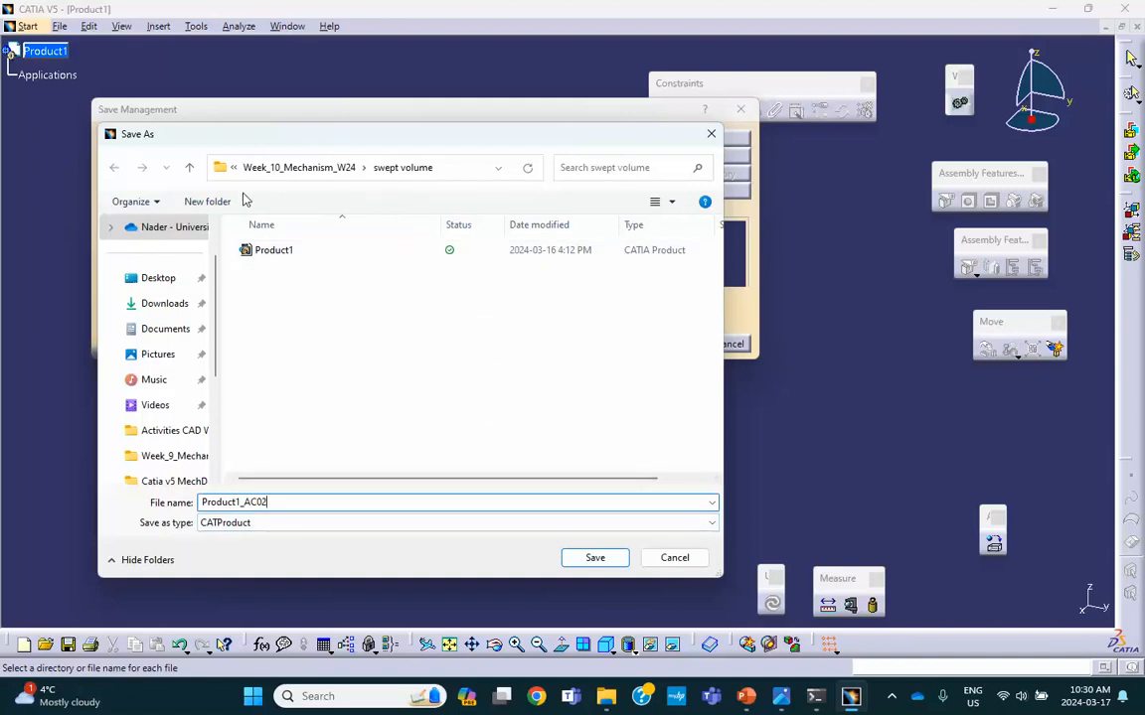
- Save the product file in the AC02 folder inside CAD_Mar17 on the Desktop
left_click(189, 169)
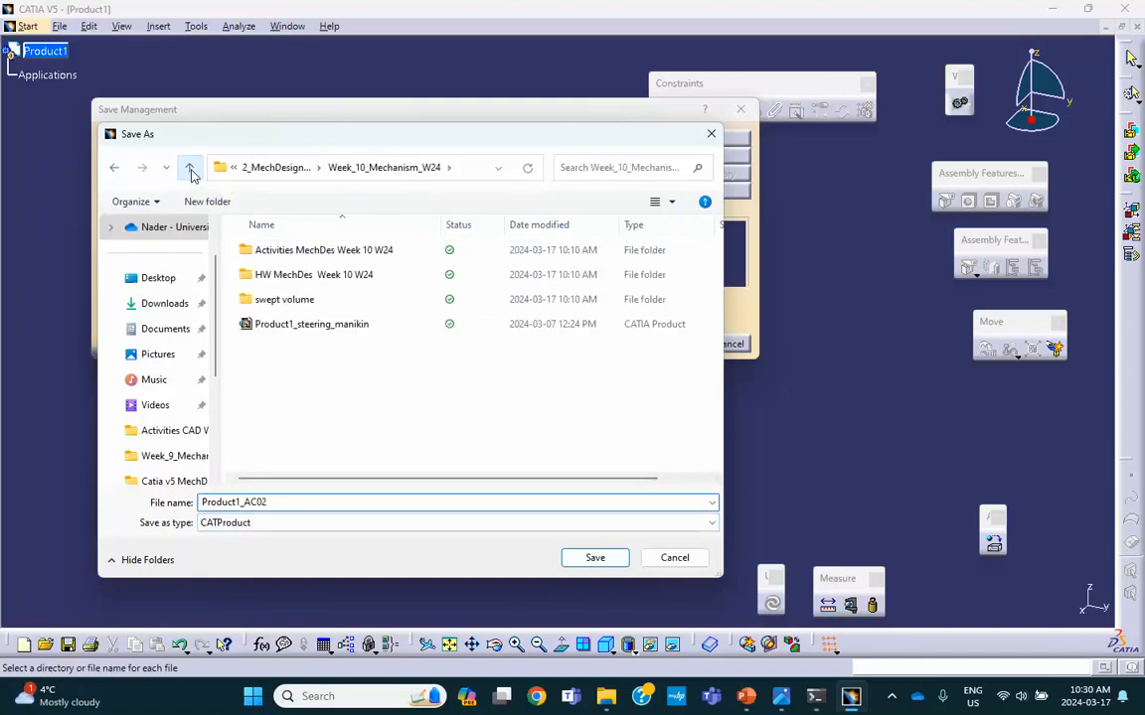
left_click(190, 169)
left_click(157, 280)
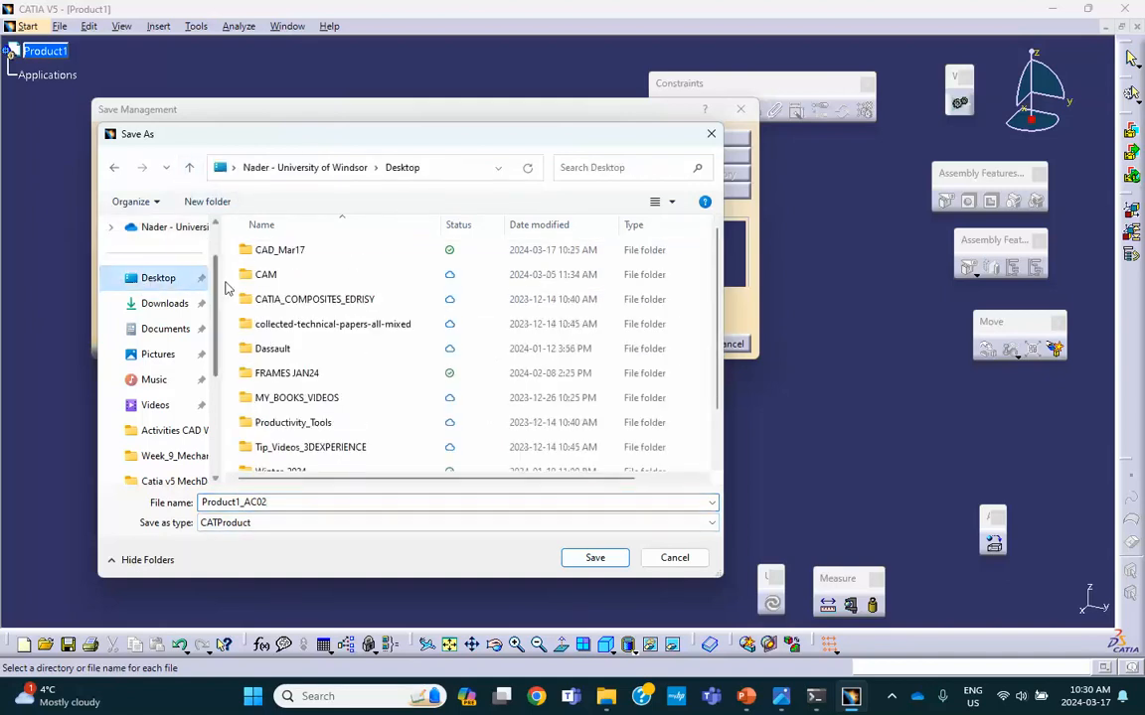
double_click(271, 252)
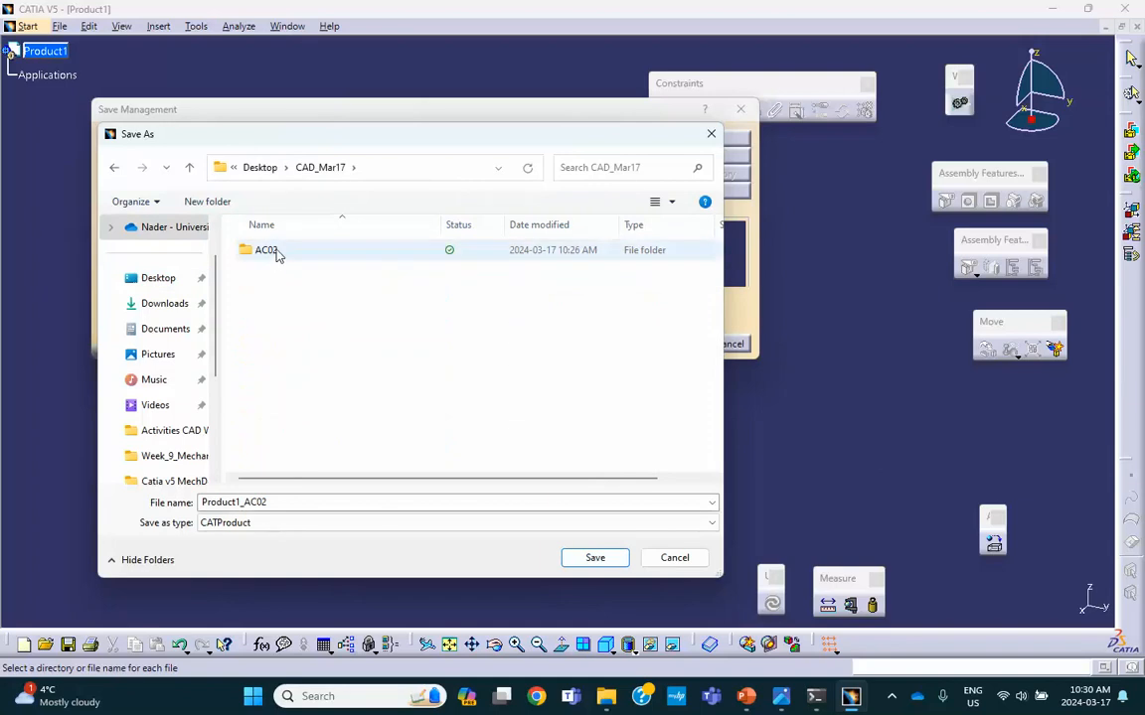
double_click(275, 254)
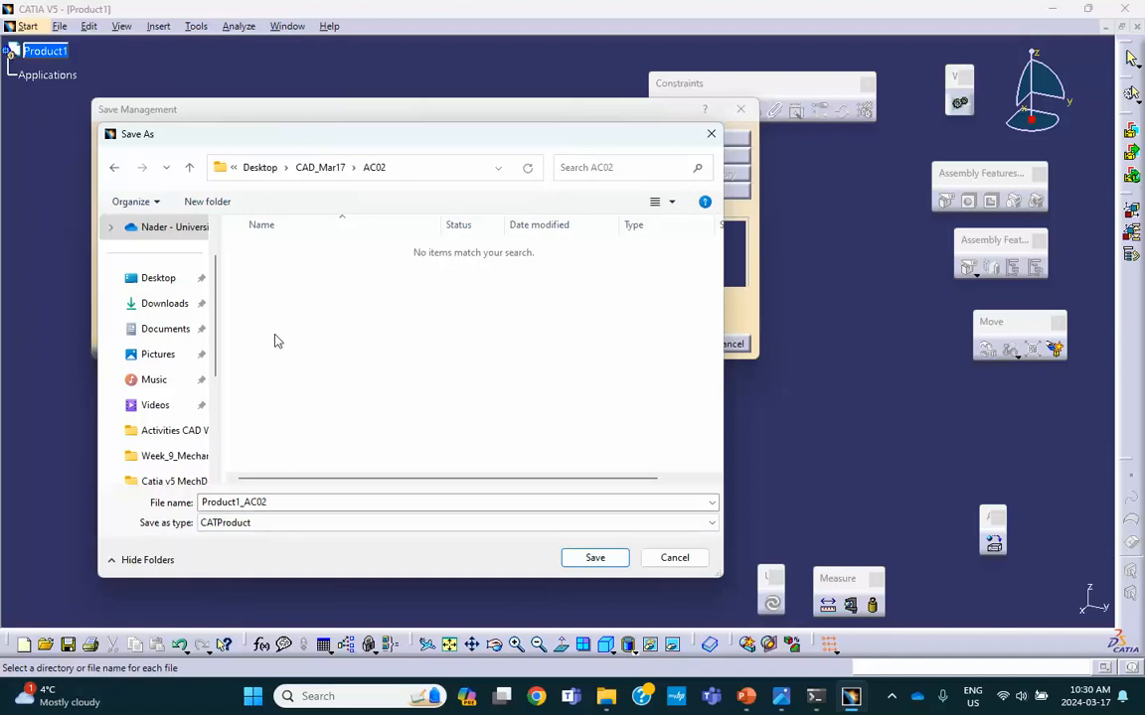
left_click(604, 560)
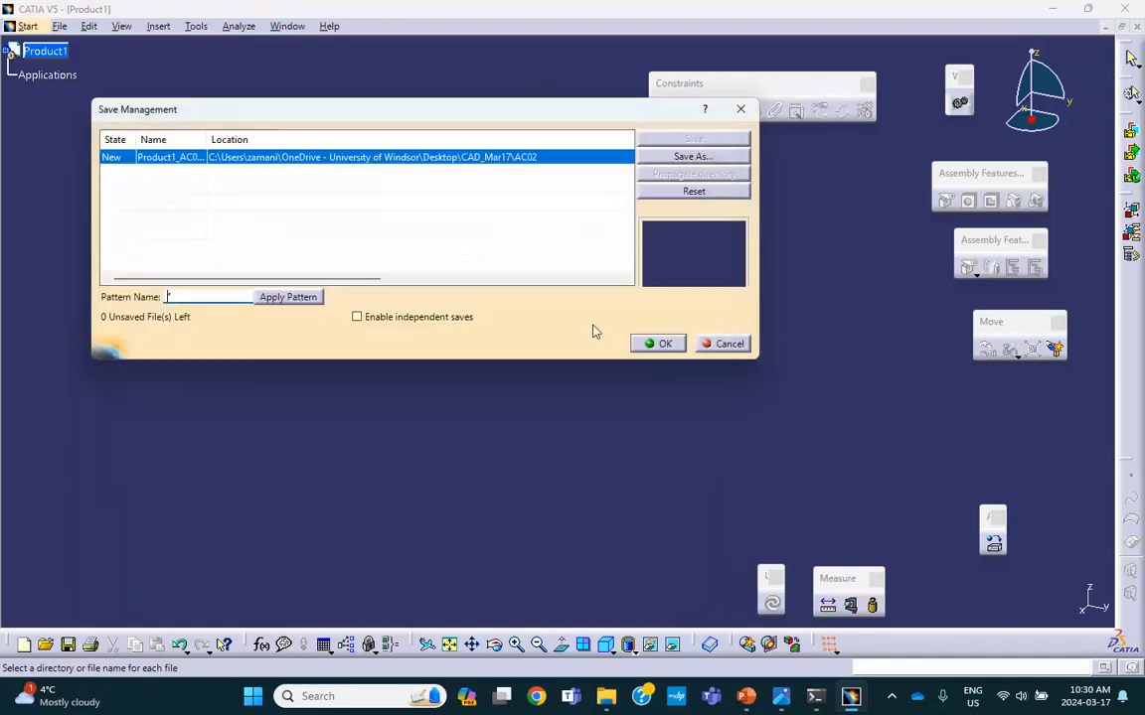
left_click(658, 343)
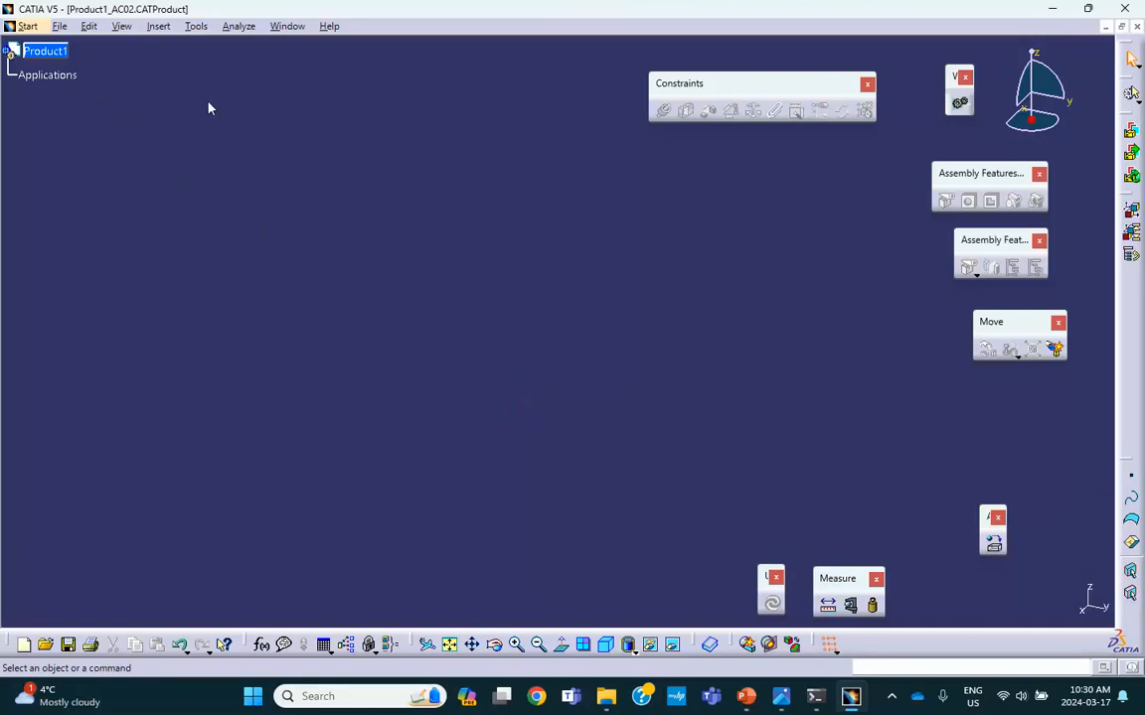
- Change the root product's part number to AC02 in its properties
left_click(41, 58)
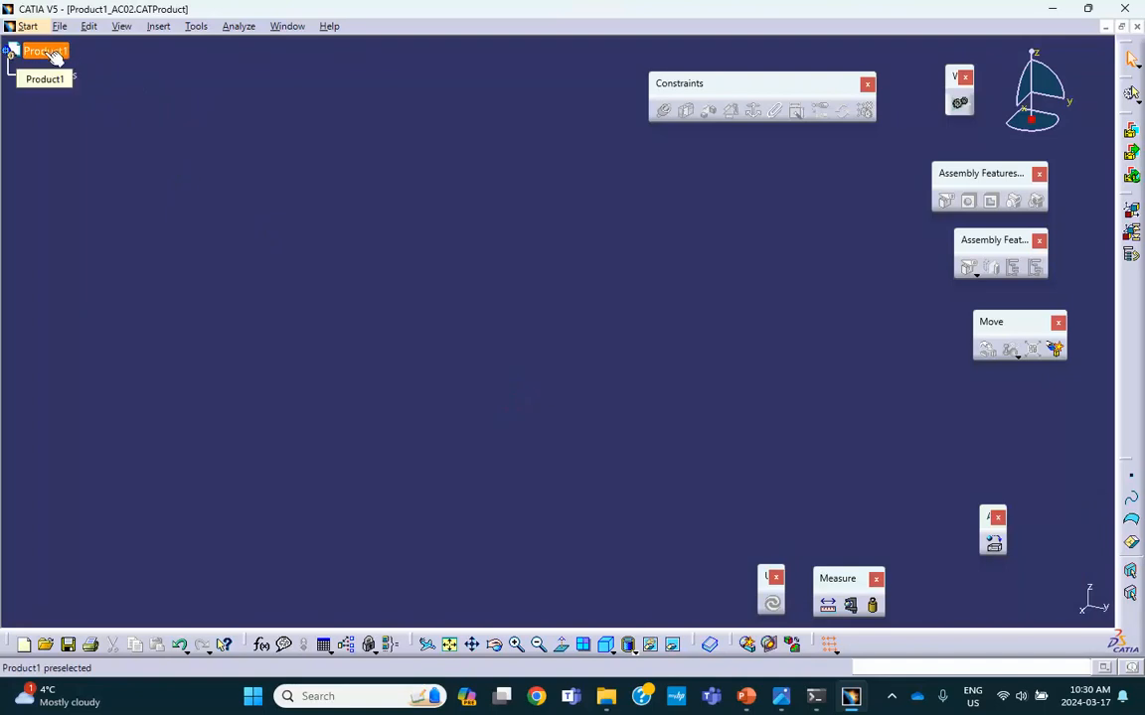
right_click(46, 59)
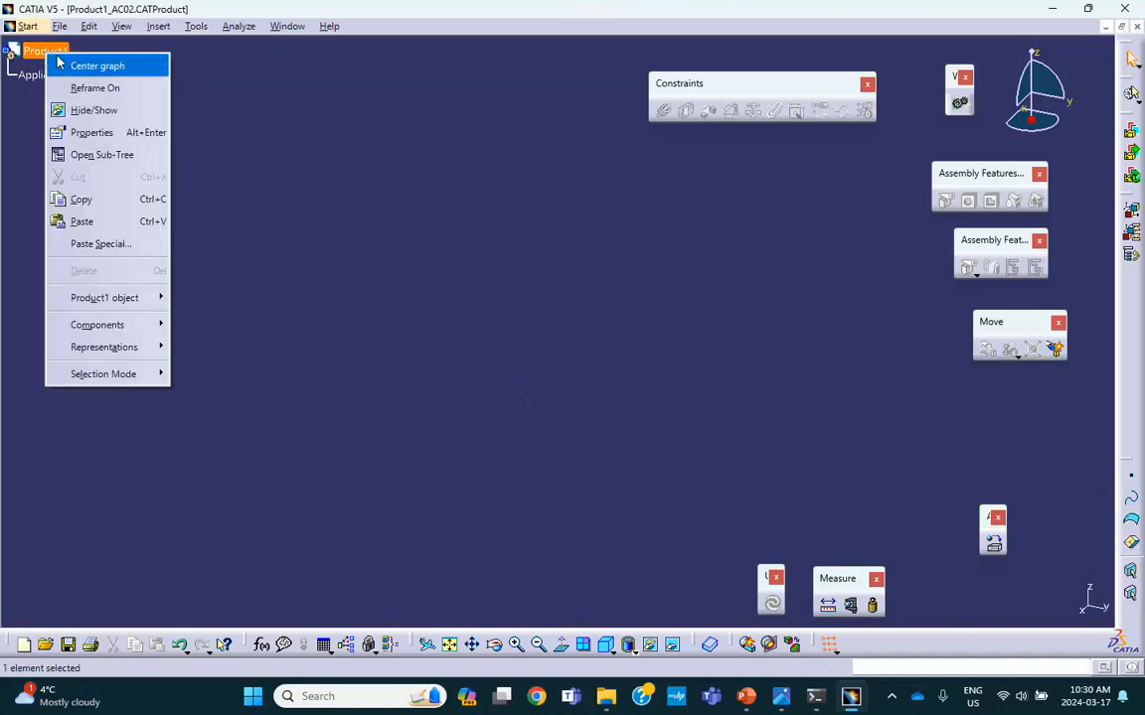
left_click(87, 140)
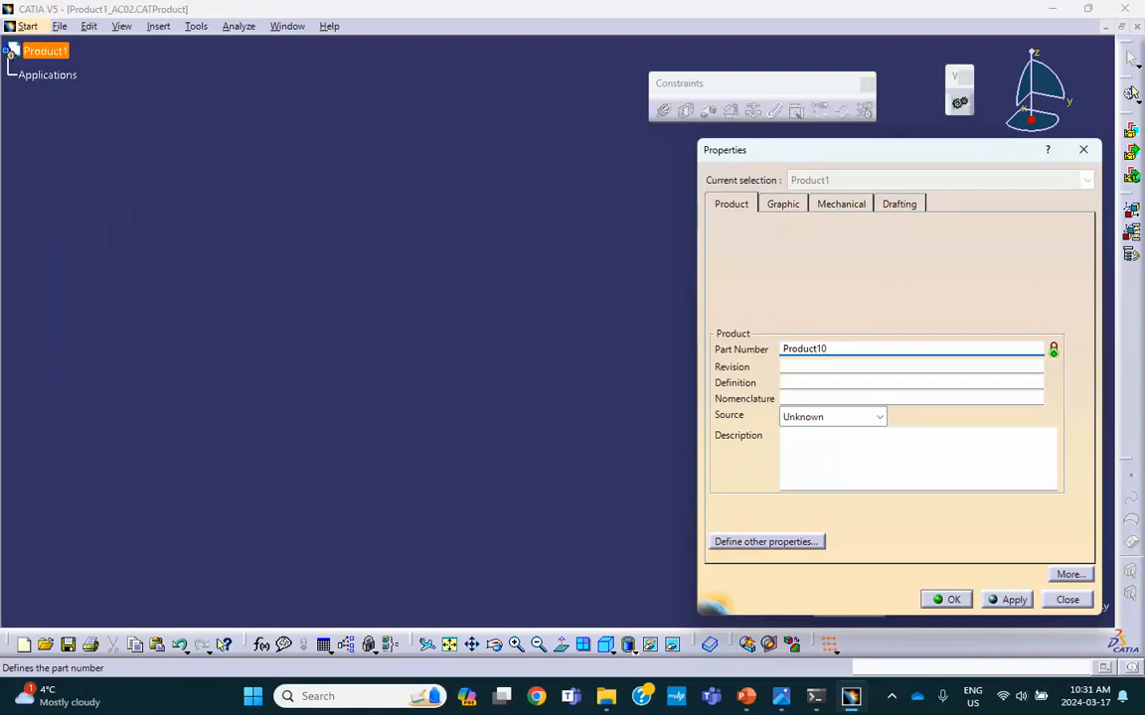
key("BackSpace")
key("BackSpace")
key("BackSpace")
key("BackSpace")
key("BackSpace")
key("BackSpace")
key("BackSpace")
key("BackSpace")
type("A")
type("C-")
key("BackSpace")
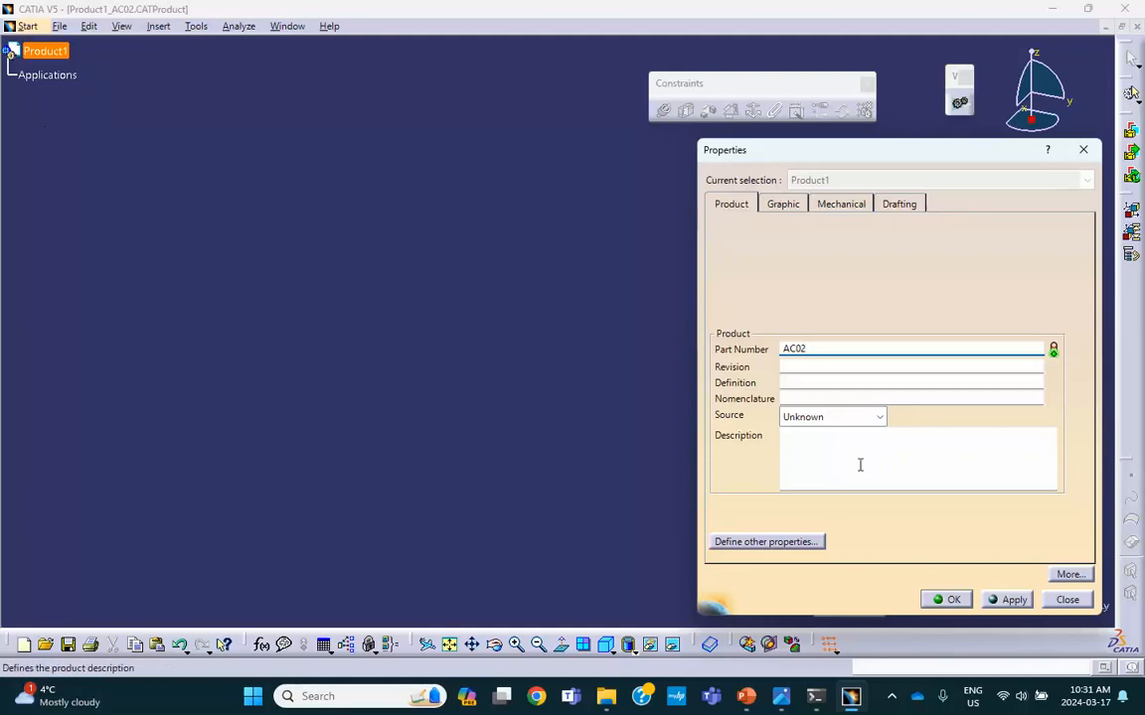
left_click(946, 599)
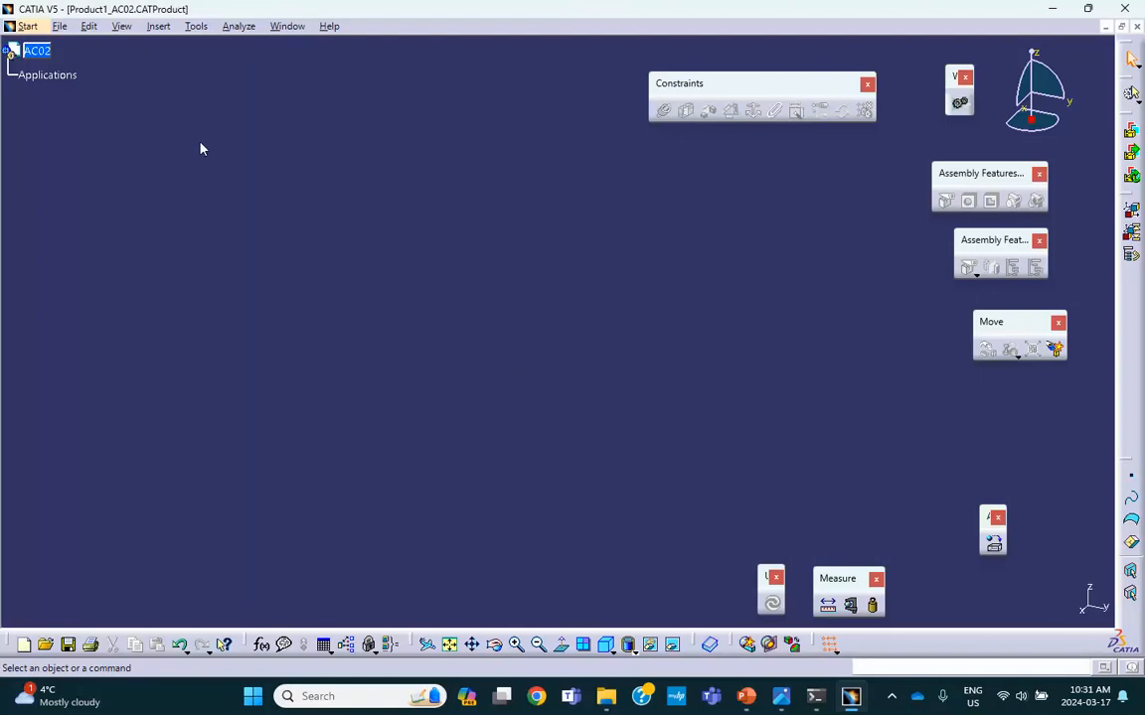
- Insert a new part under AC02 and set its instance name to "bottom plate"
left_click(157, 27)
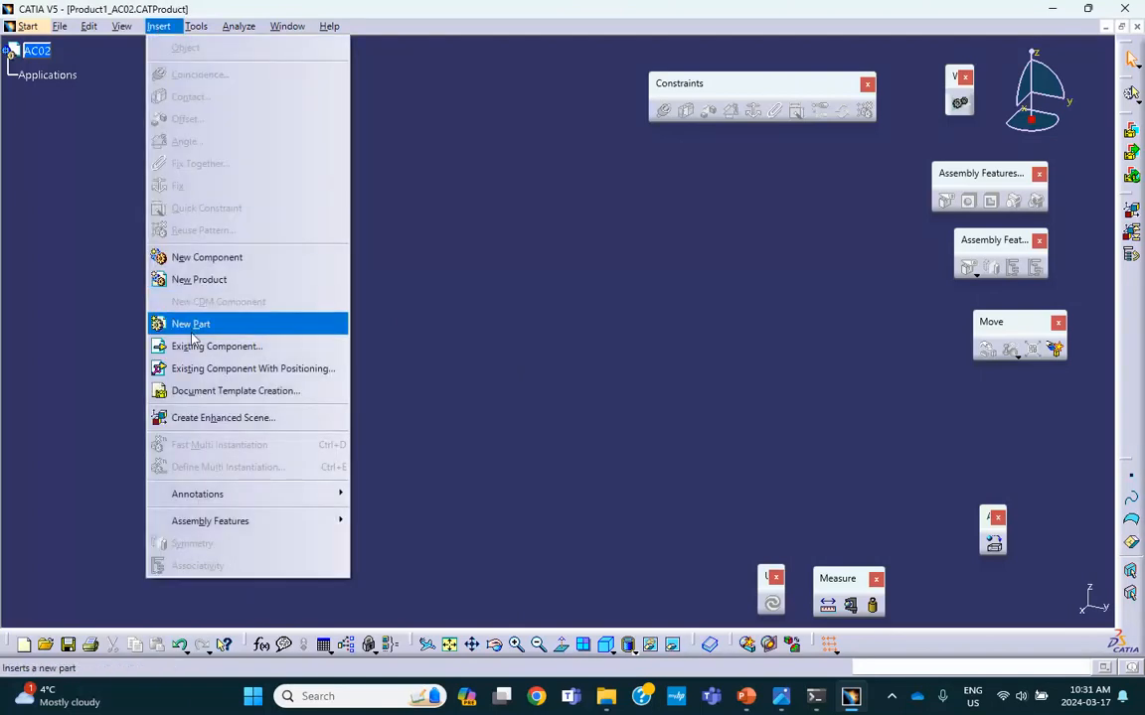
left_click(163, 323)
left_click(36, 50)
right_click(61, 77)
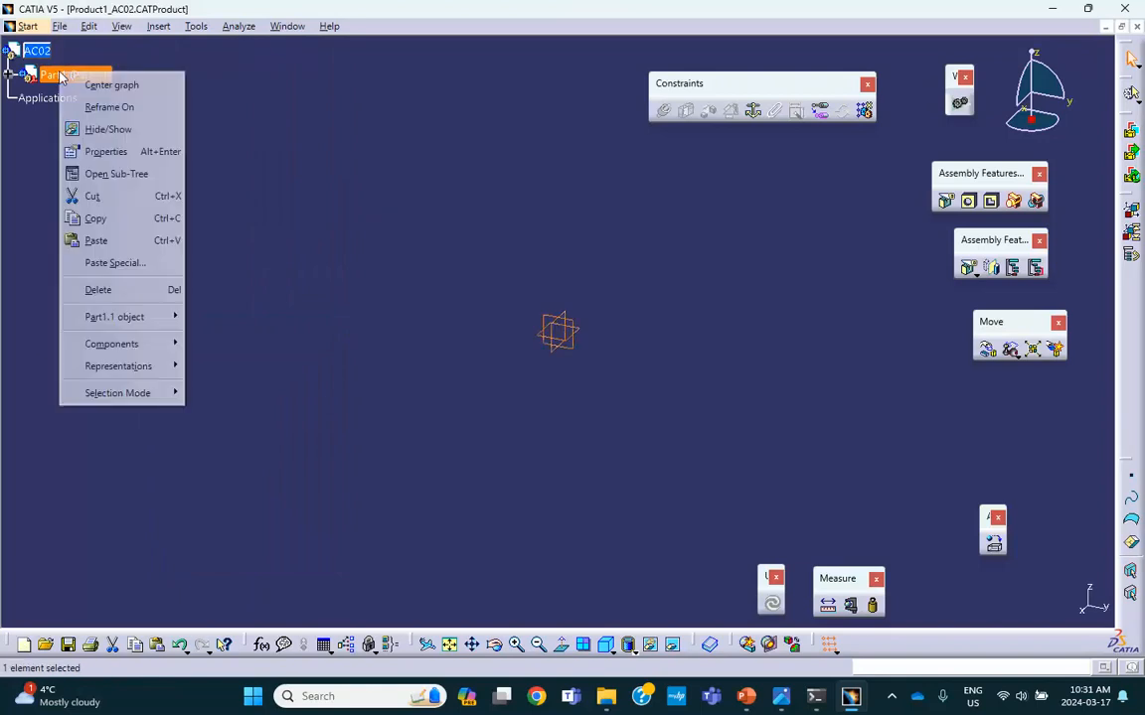
left_click(104, 151)
left_click_drag(831, 276, 723, 280)
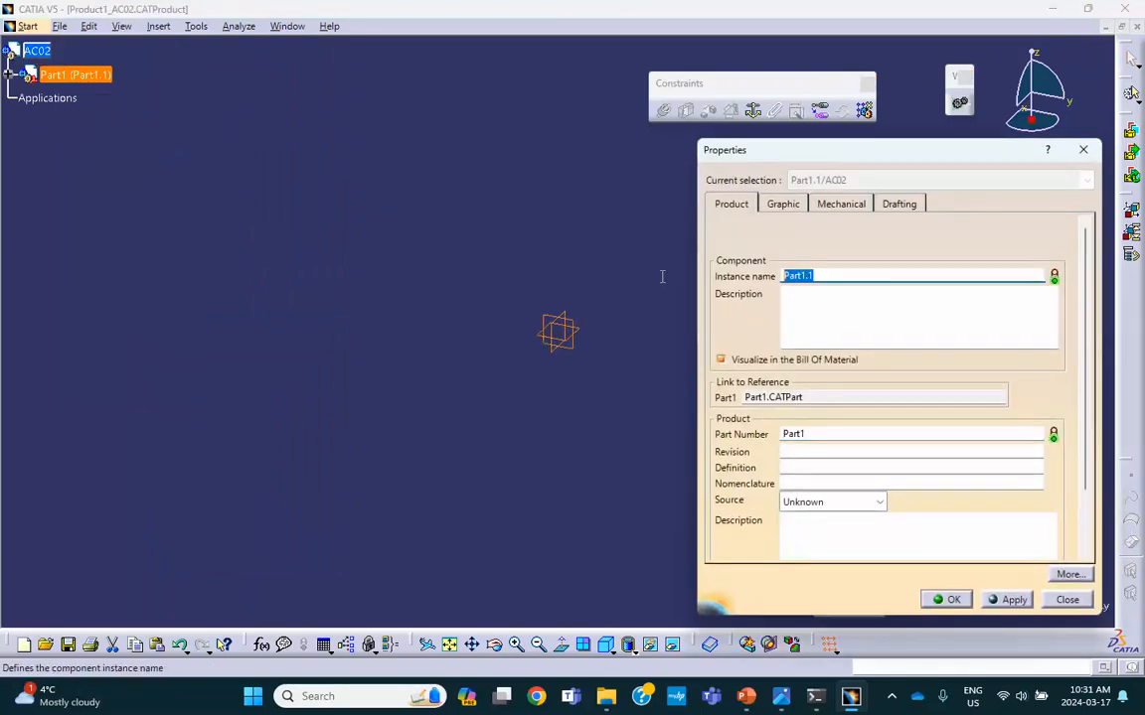
type("bottom plate")
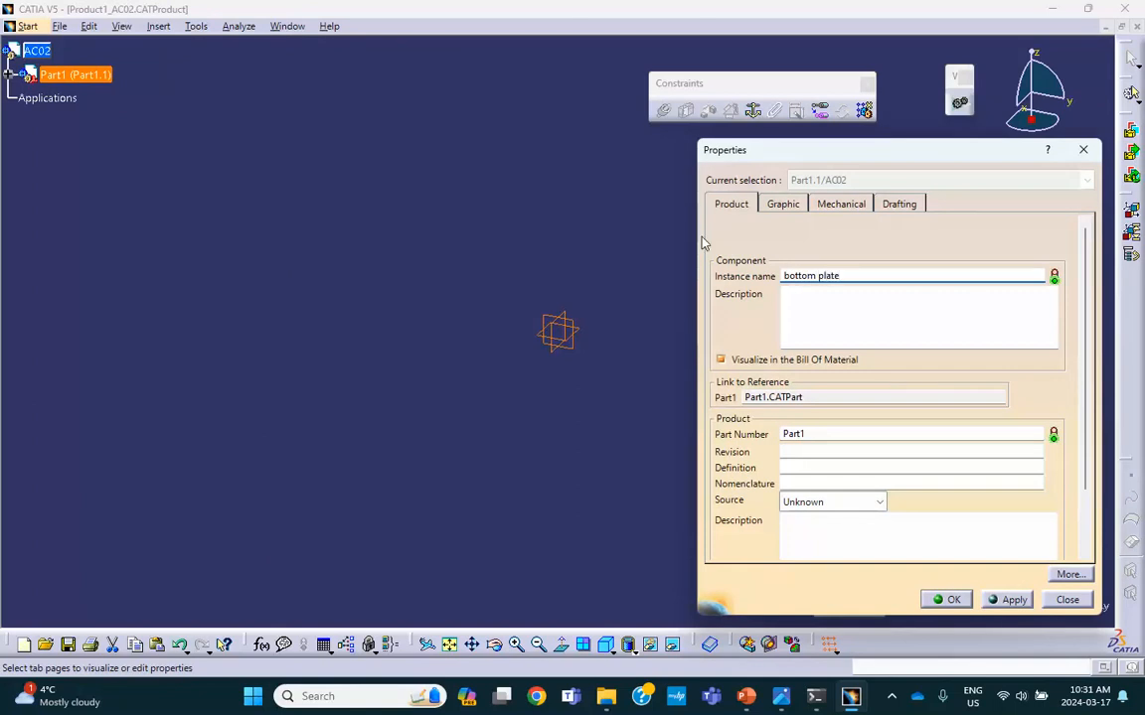
- Set the new part's part number to "bottom plate" and apply its properties
double_click(823, 435)
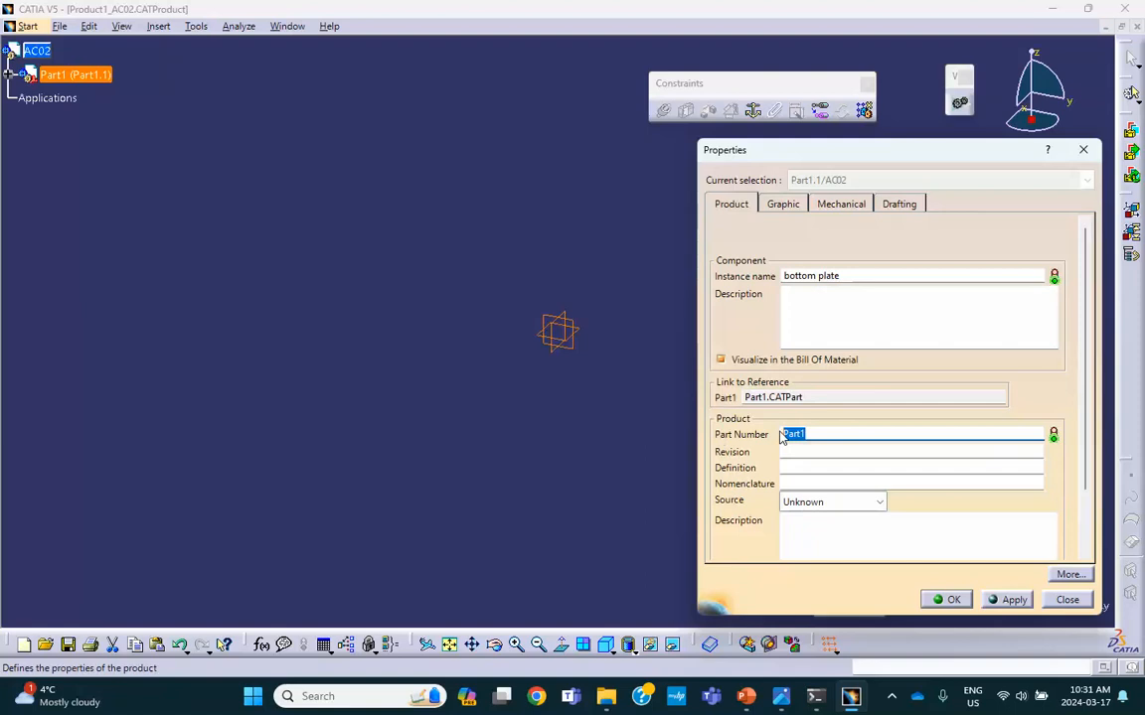
type("bottom platye")
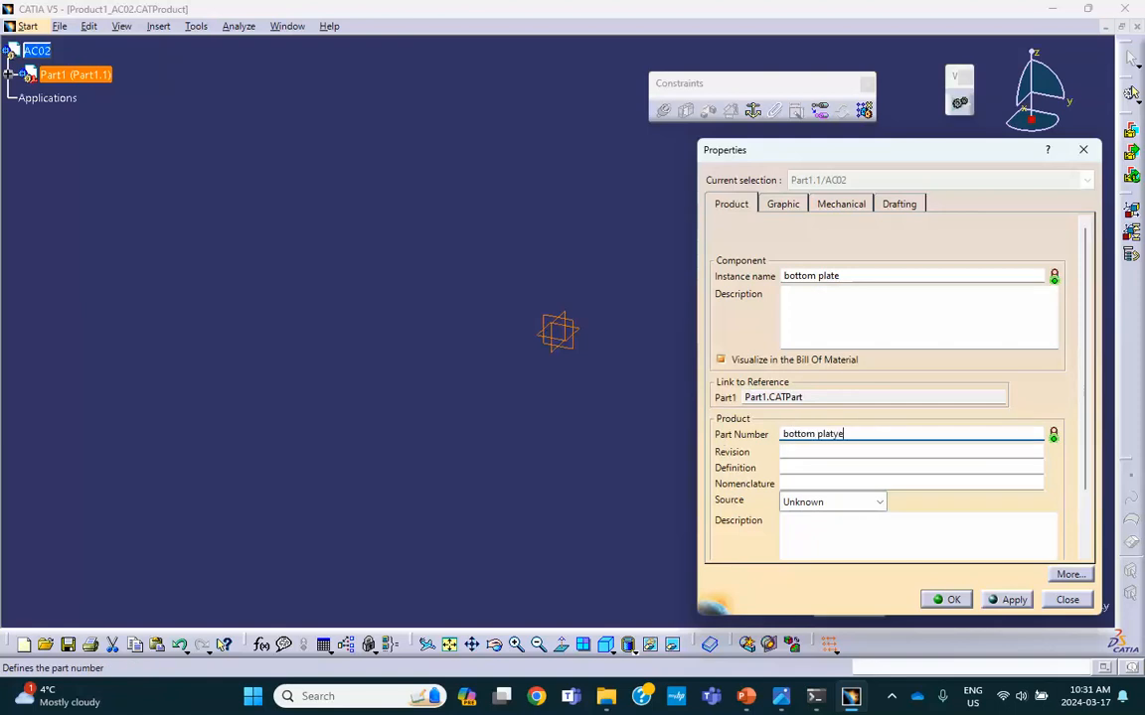
key("BackSpace")
key("BackSpace")
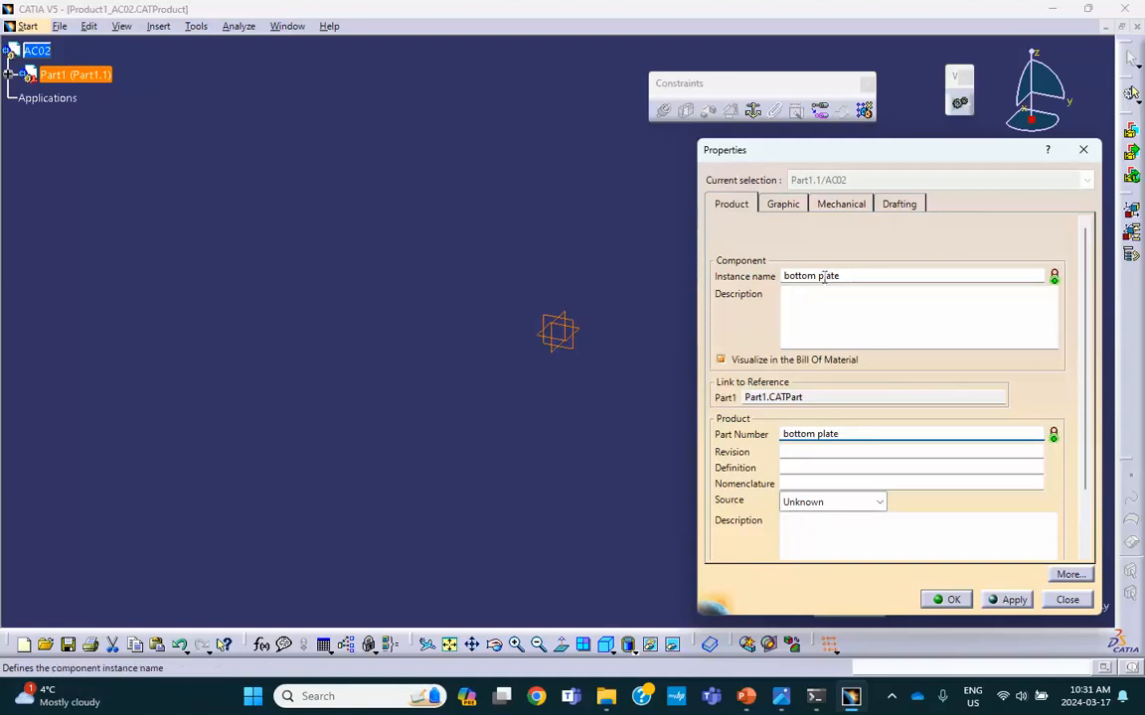
left_click(946, 599)
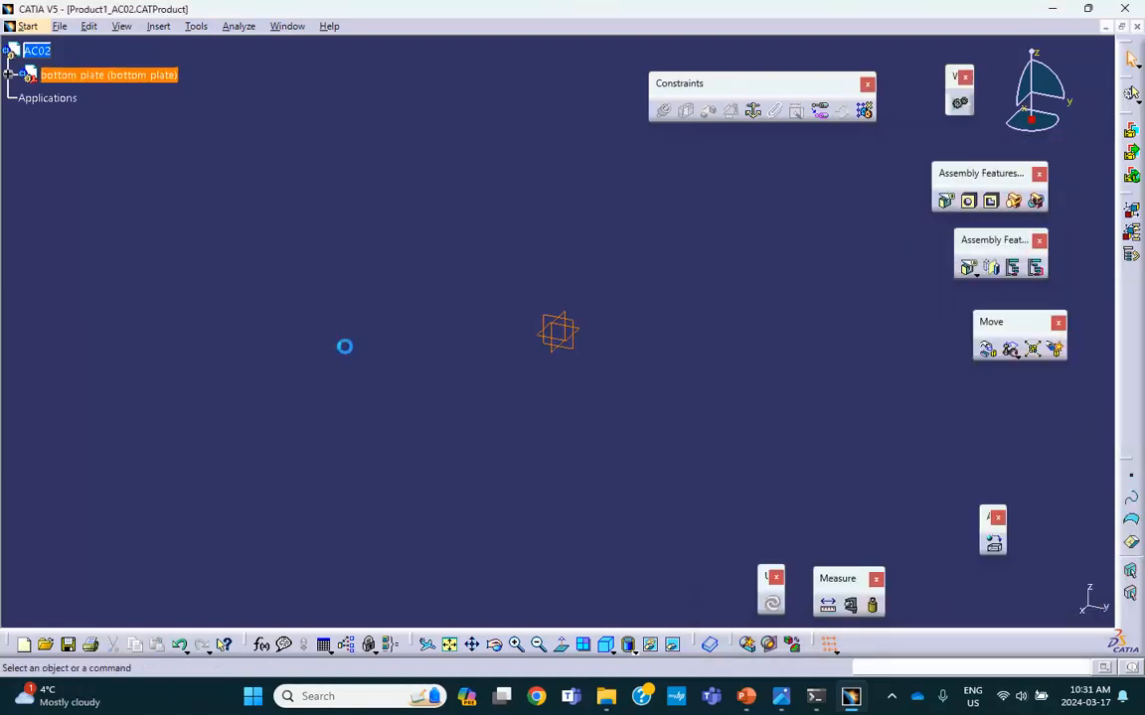
- Activate the bottom plate part for editing in Part Design and start a sketch on its xy plane
left_click(8, 75)
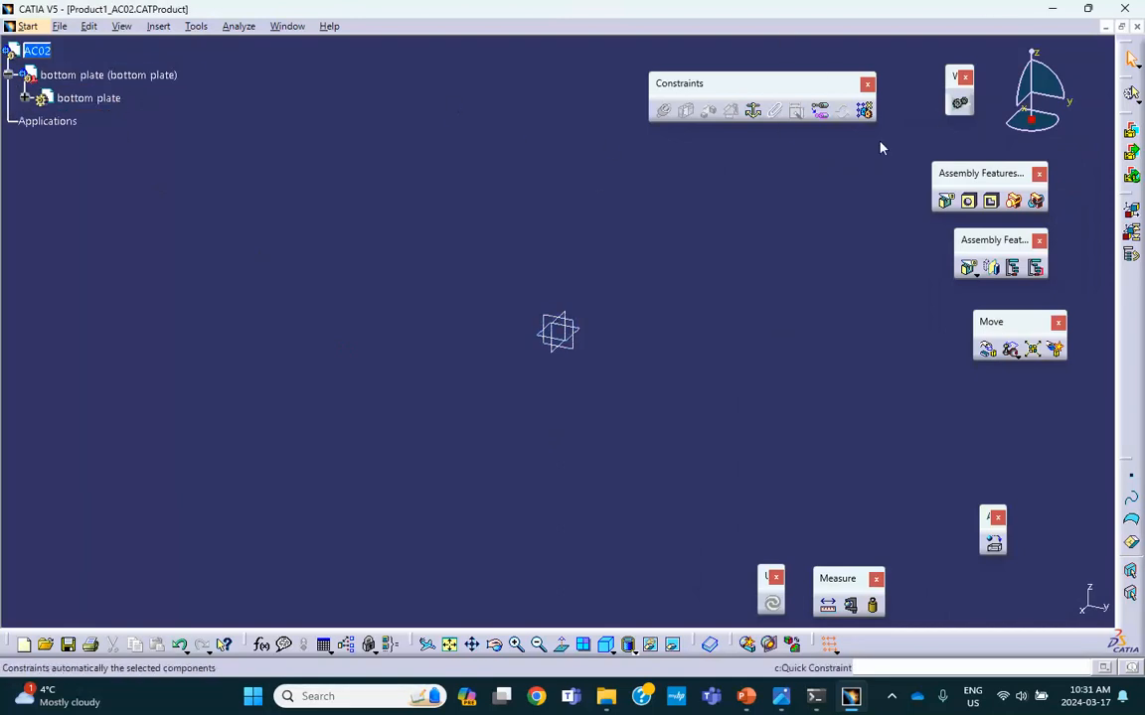
double_click(88, 99)
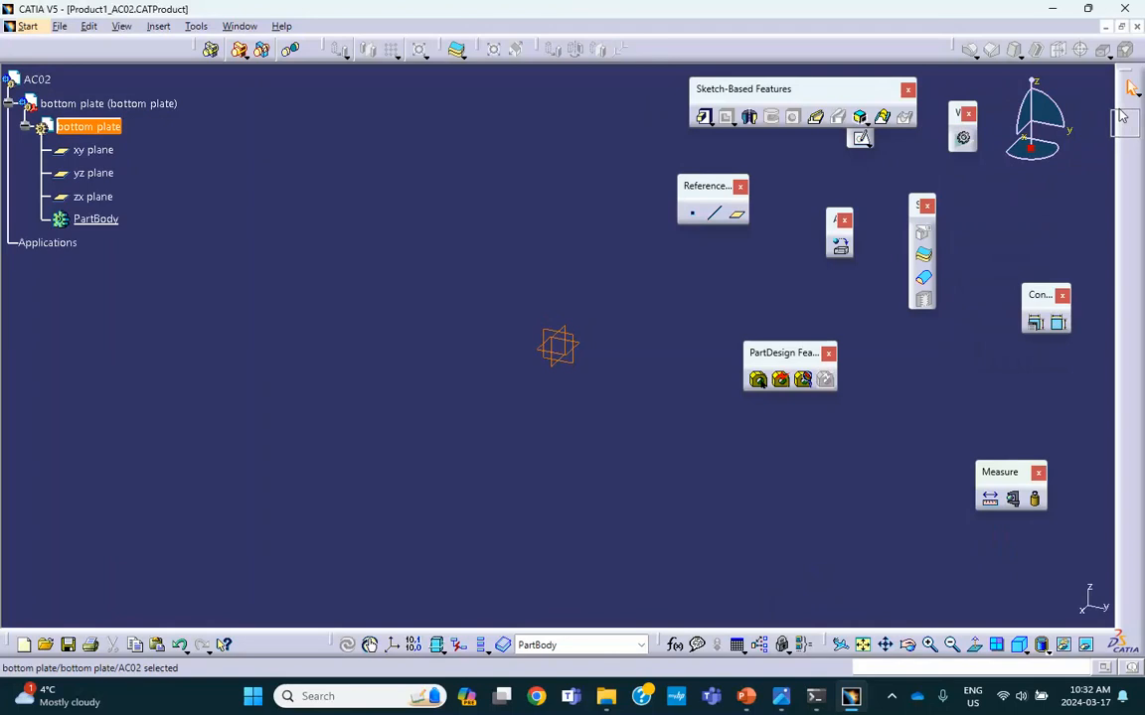
left_click_drag(1070, 130, 964, 131)
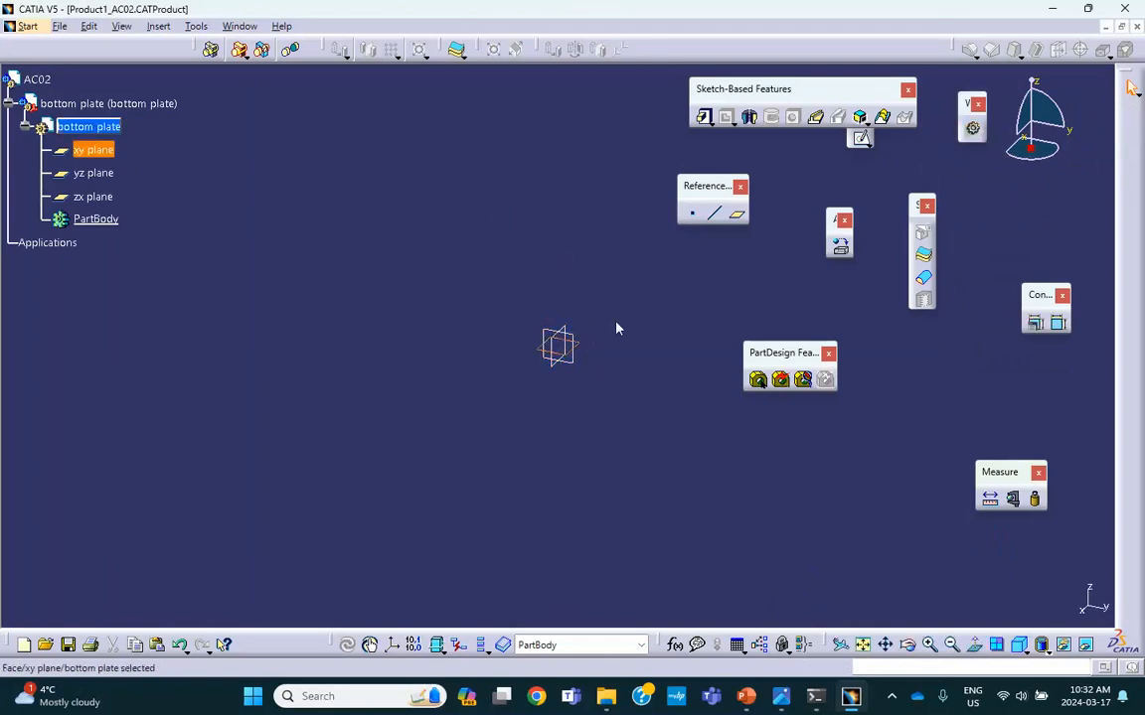
left_click(859, 139)
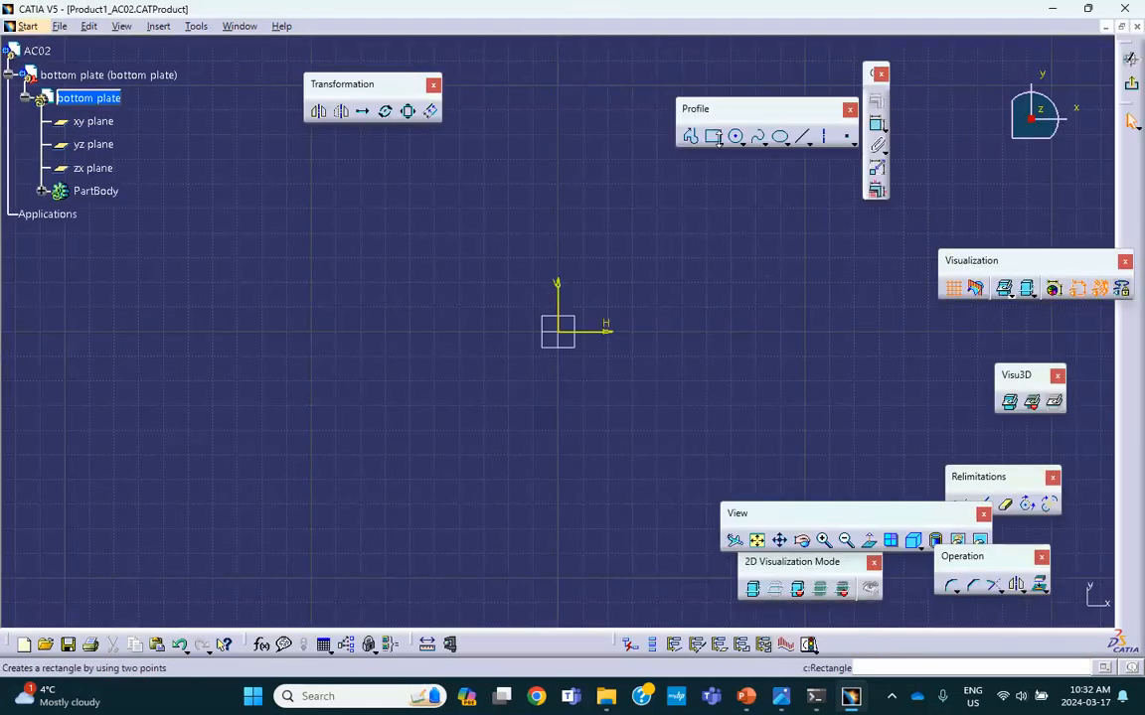
- Sketch a wide rectangle with its lower-left corner at the sketch origin
left_click(721, 144)
left_click(742, 156)
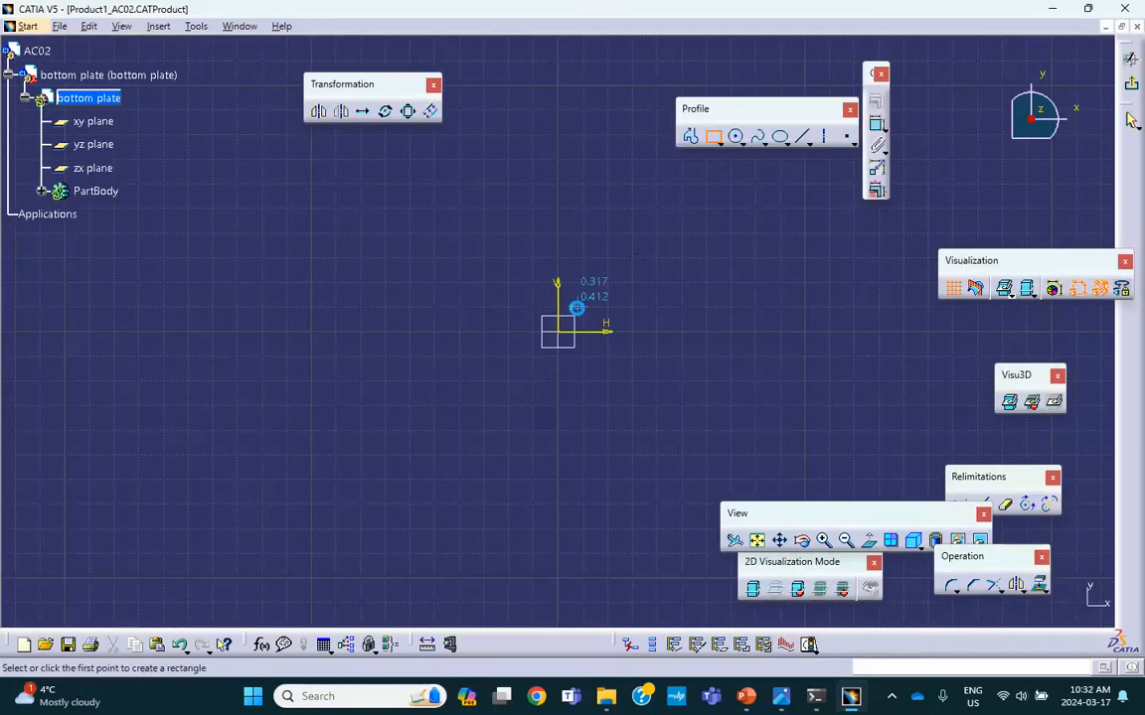
left_click(559, 332)
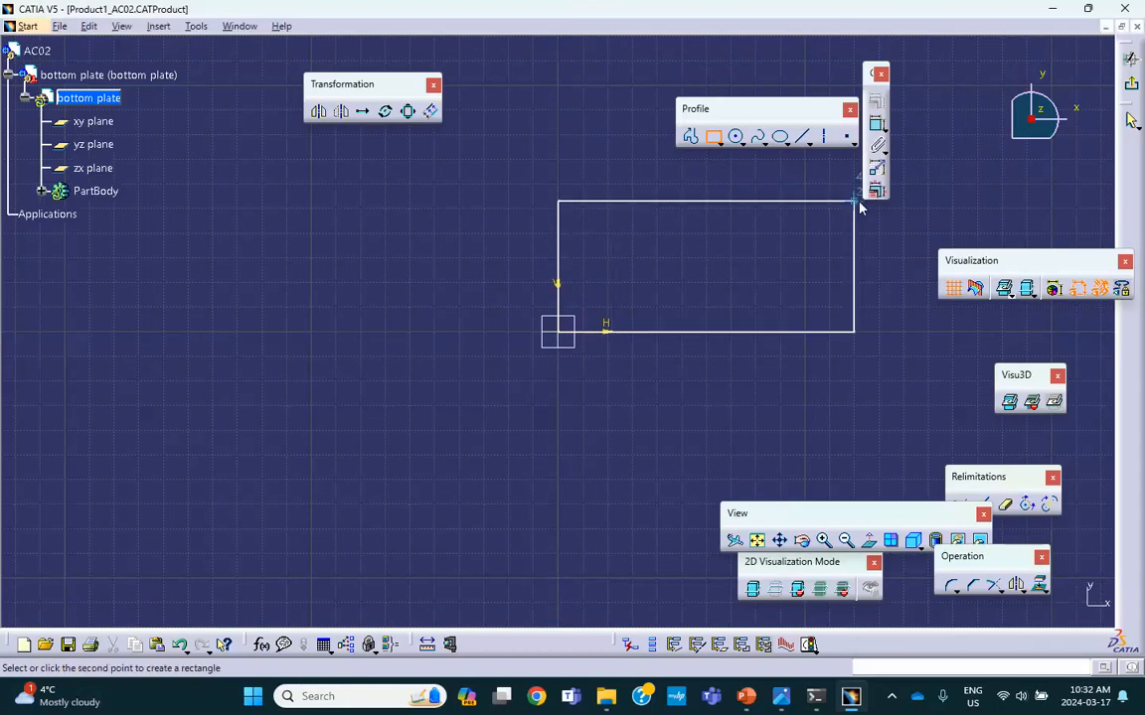
mouse_move(820, 197)
middle_mouse_down()
mouse_move(664, 256)
mouse_move(610, 259)
middle_mouse_up()
left_click(643, 234)
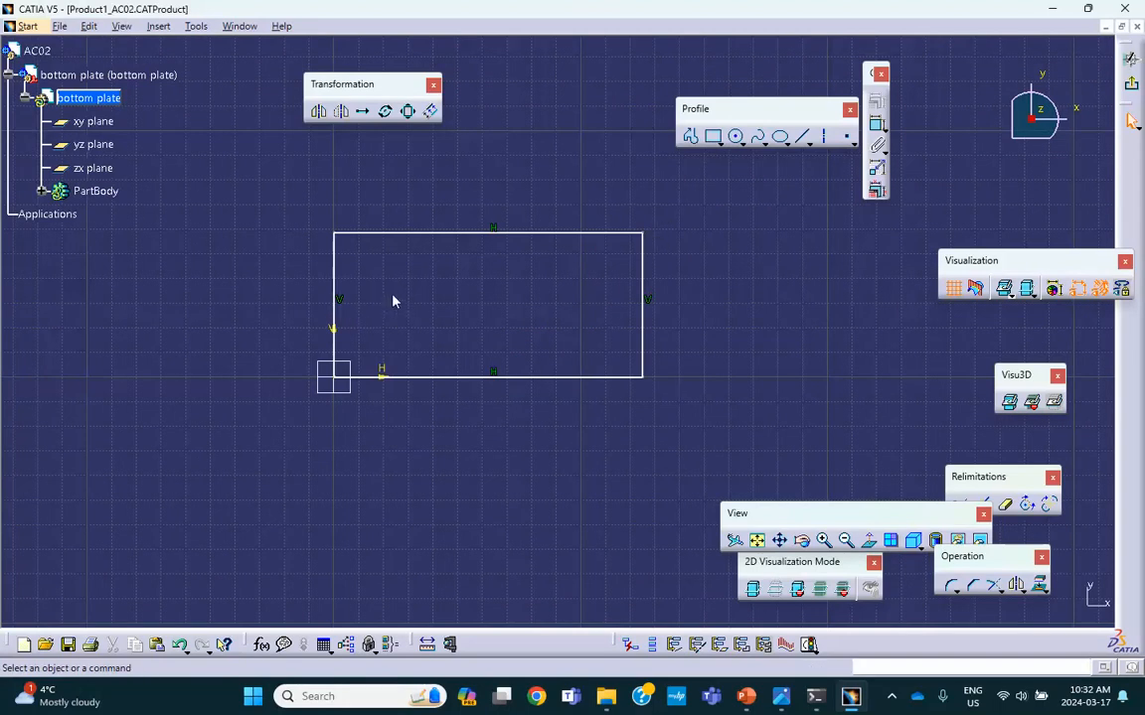
- Sketch a small circle inside the rectangle near its left end for the hole
left_click(735, 136)
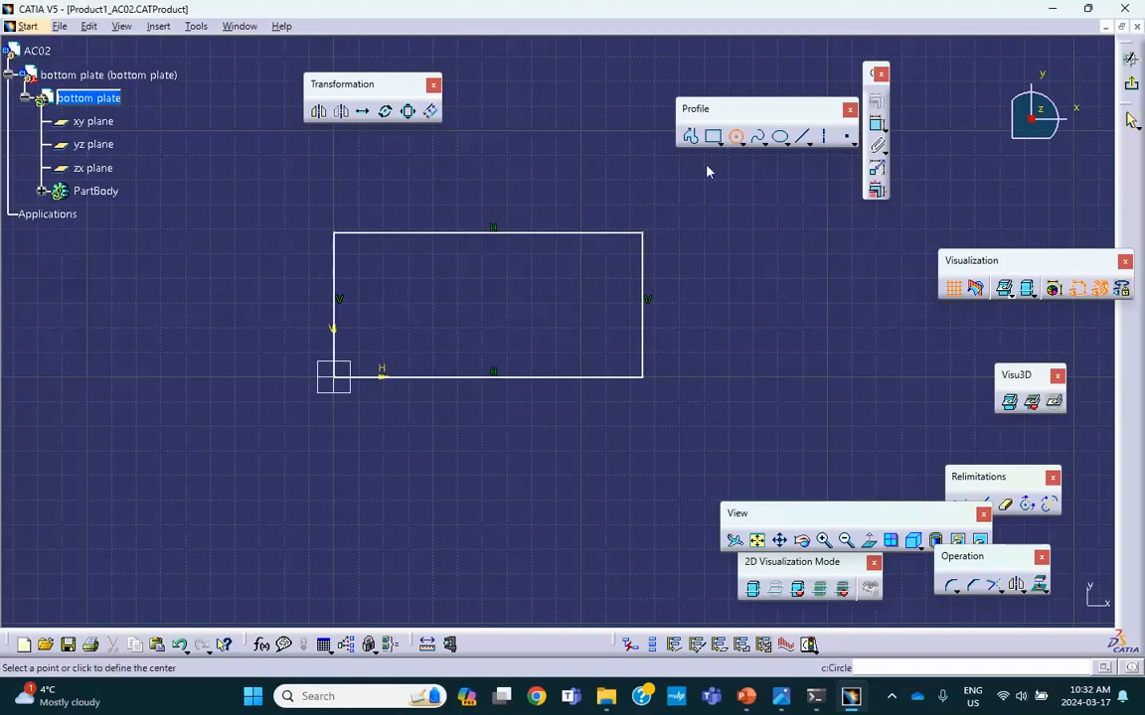
left_click(407, 290)
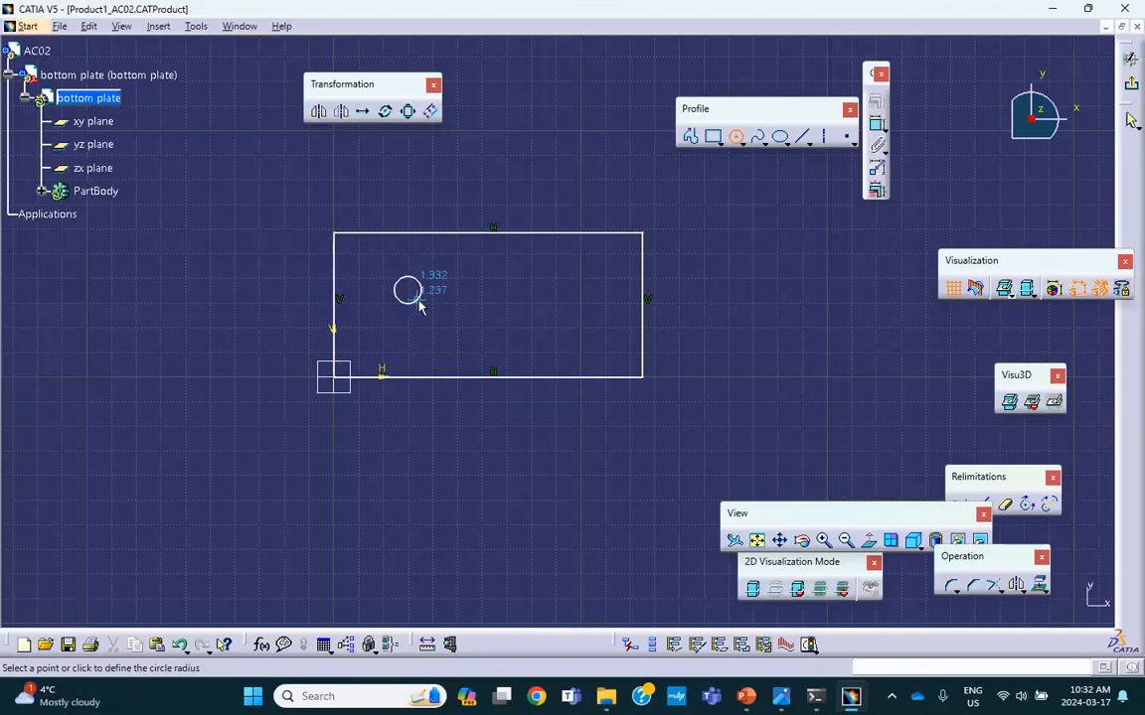
left_click(421, 304)
left_click(384, 179)
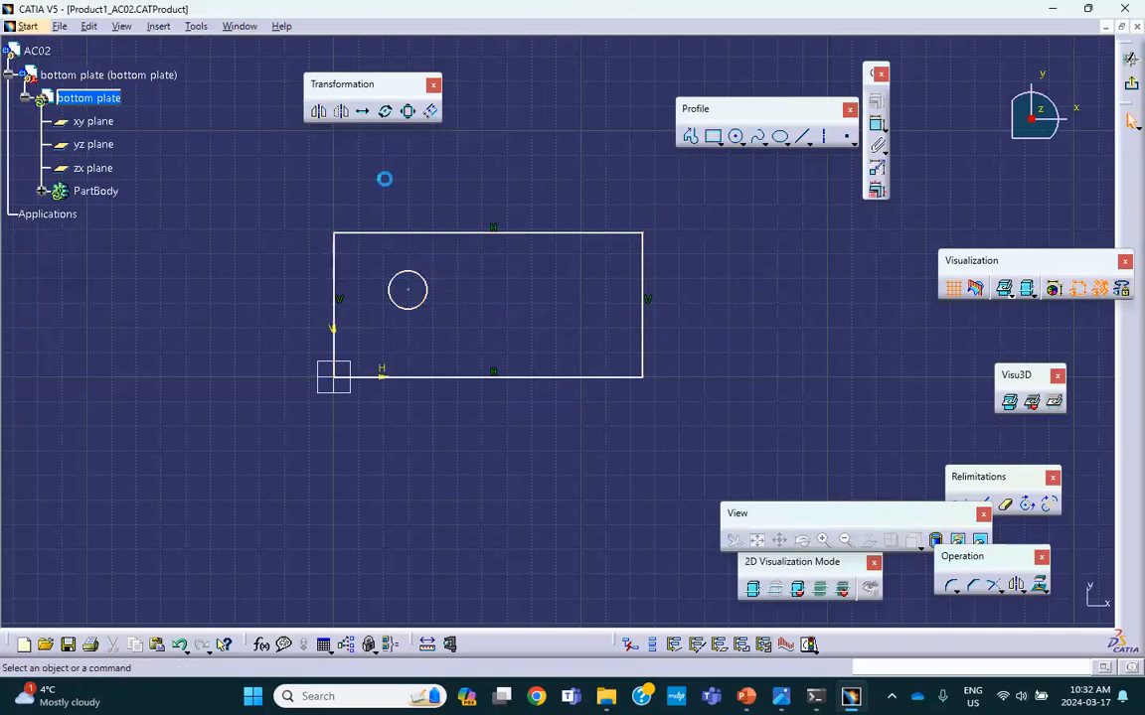
- Constrain the circle's centre as an equidistant point between the rectangle's two horizontal edges, and reshape the rectangle from its upper-right corner
left_click(415, 234)
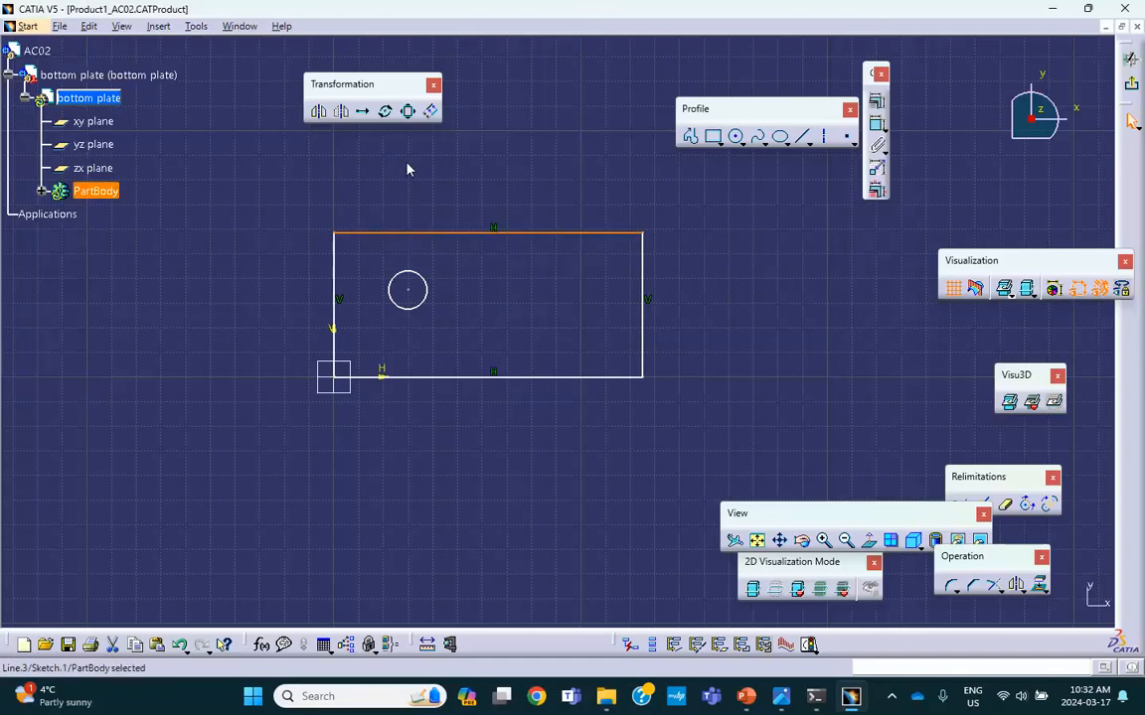
left_click(416, 376, "ctrl")
left_click(408, 290, "ctrl")
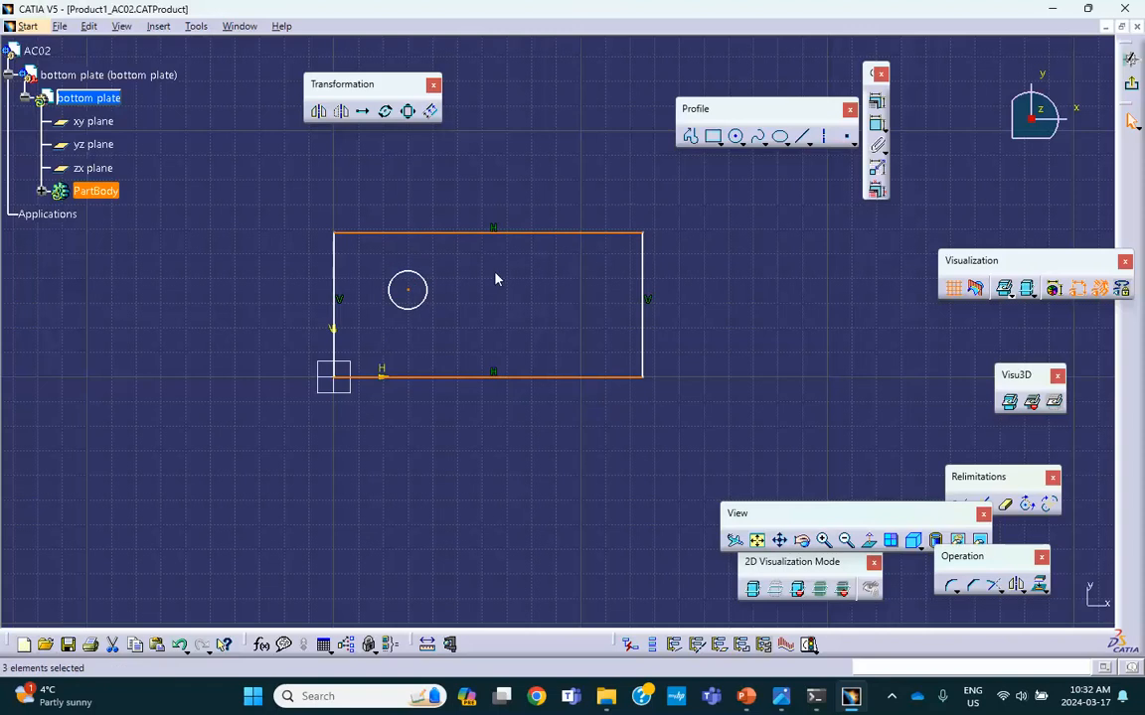
left_click(875, 123)
left_click(1022, 473)
left_click(920, 531)
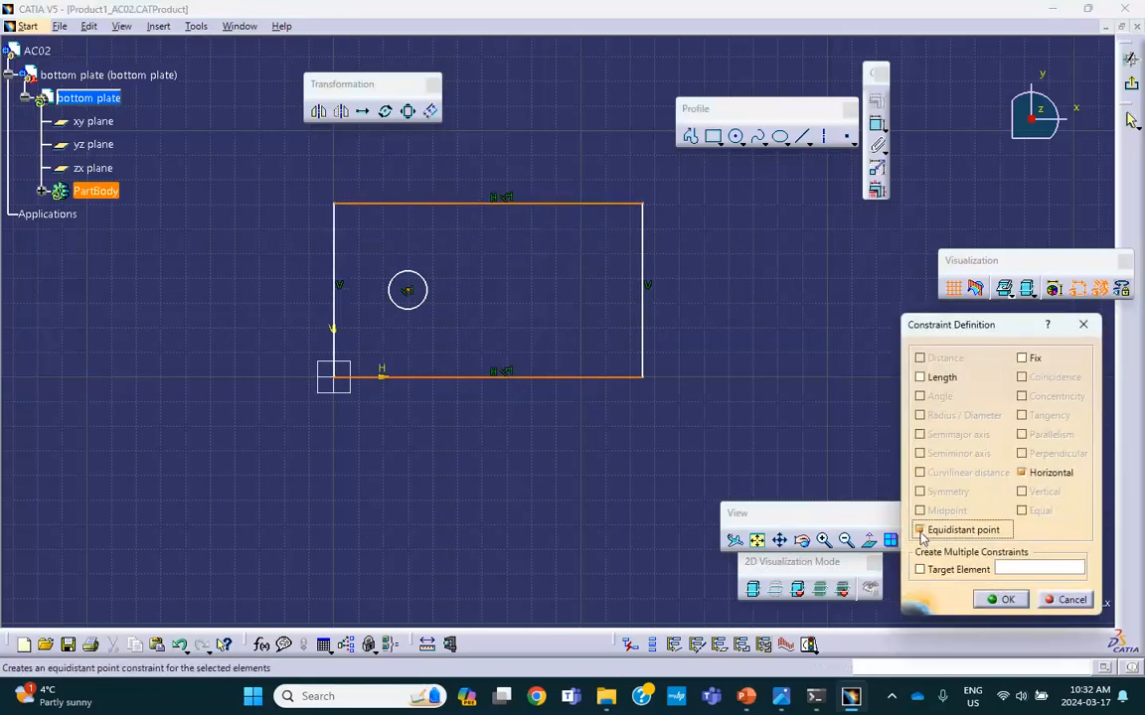
left_click(984, 599)
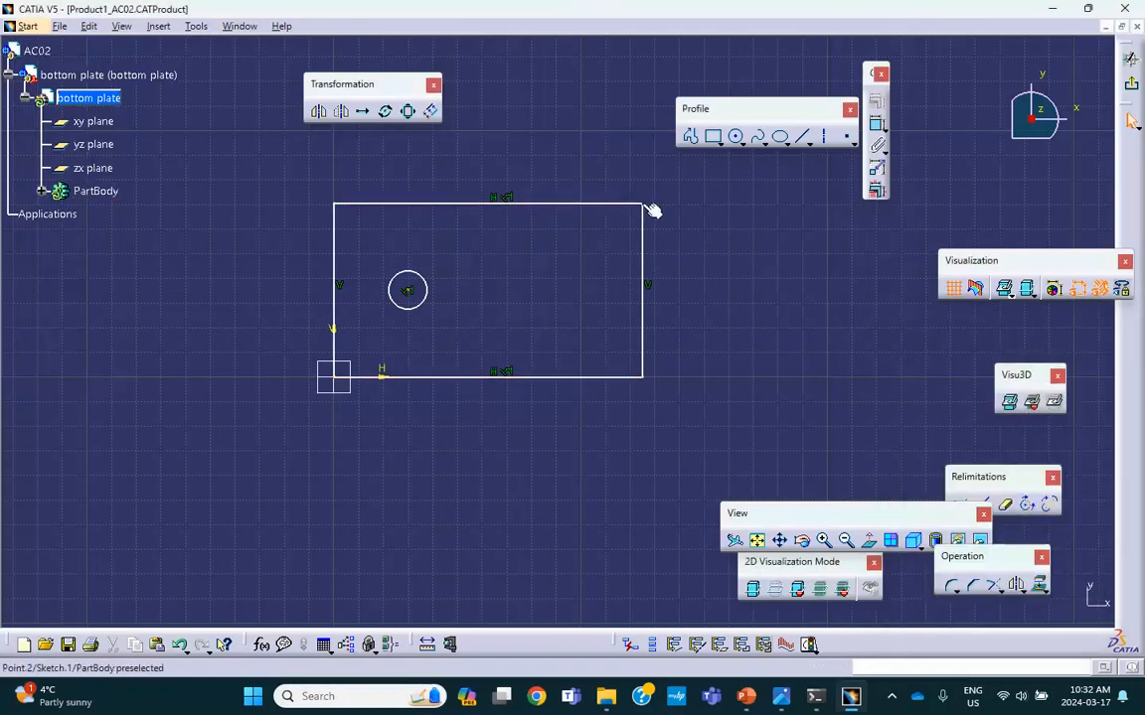
left_click_drag(642, 204, 660, 243)
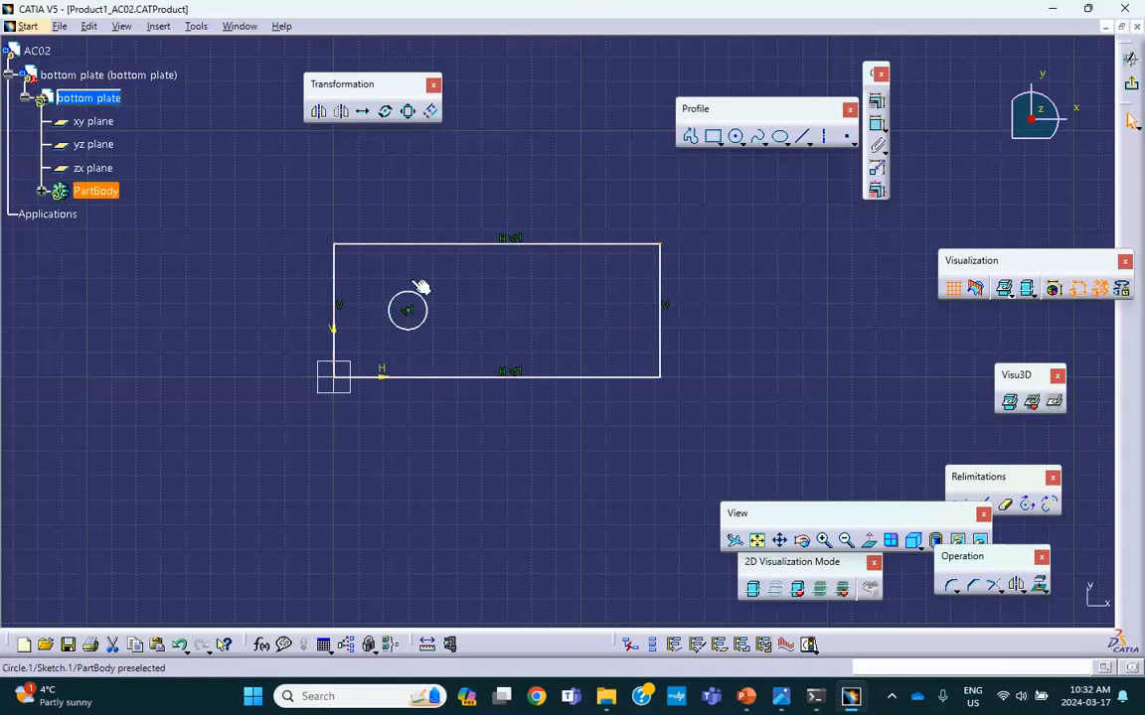
left_click_drag(658, 246, 659, 248)
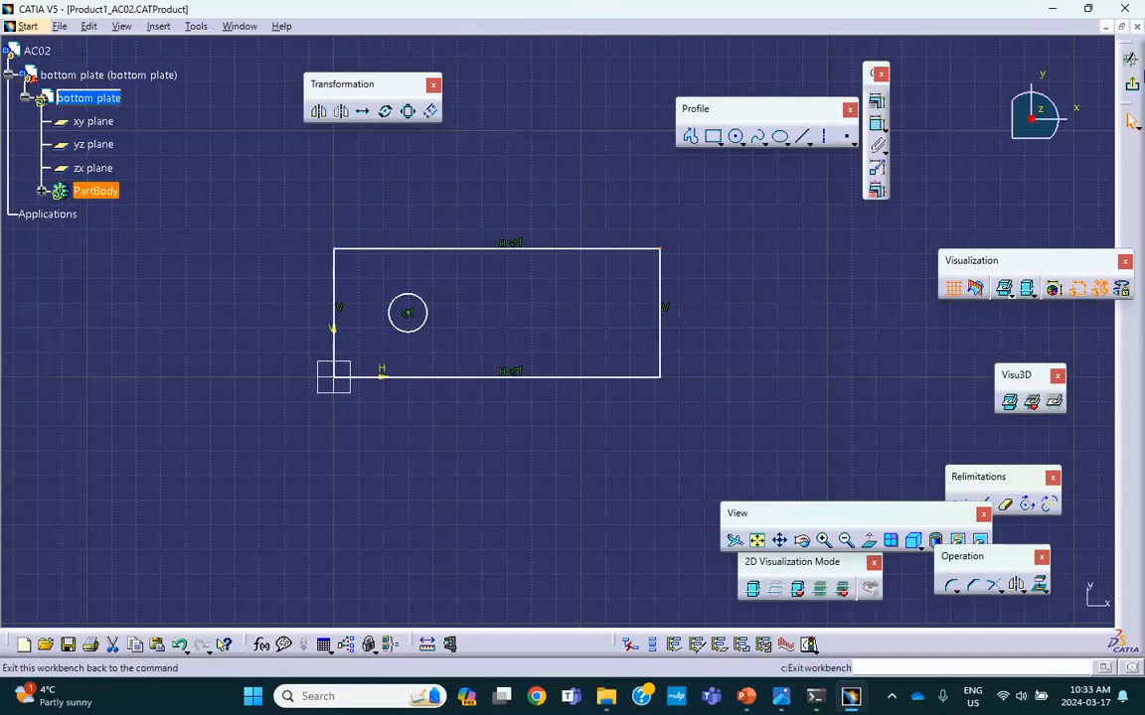
- Finish the sketch and pad the profile with a length of 0.4 in to form the bottom plate
left_click(1133, 119)
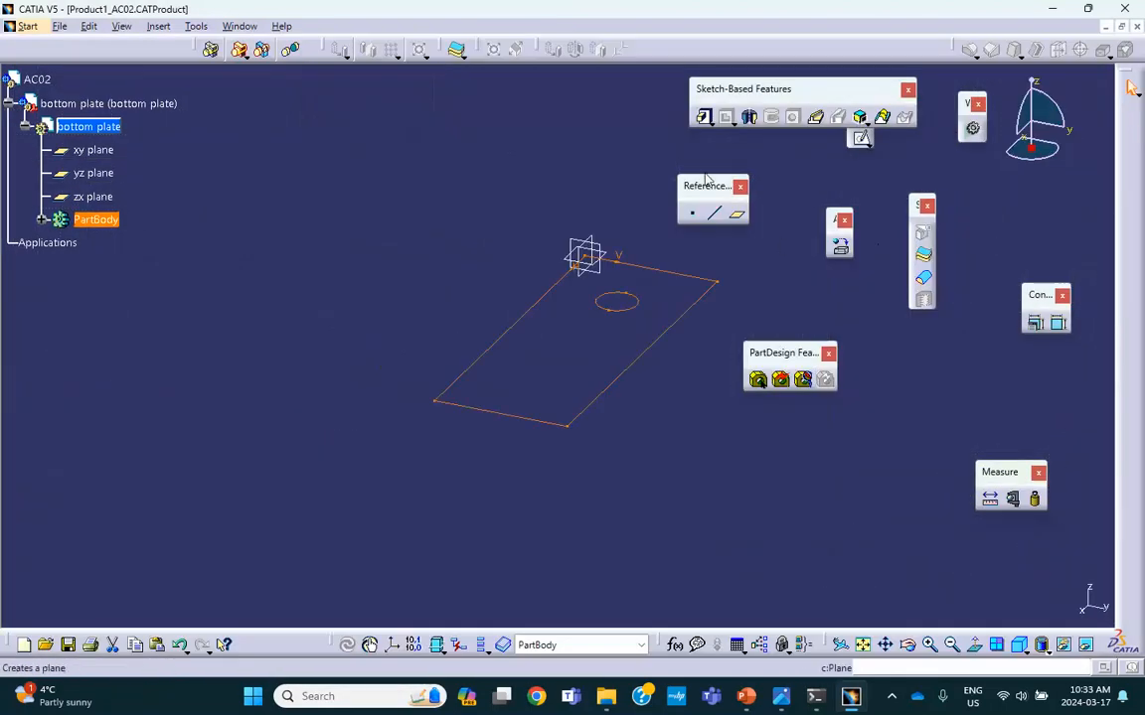
left_click(704, 116)
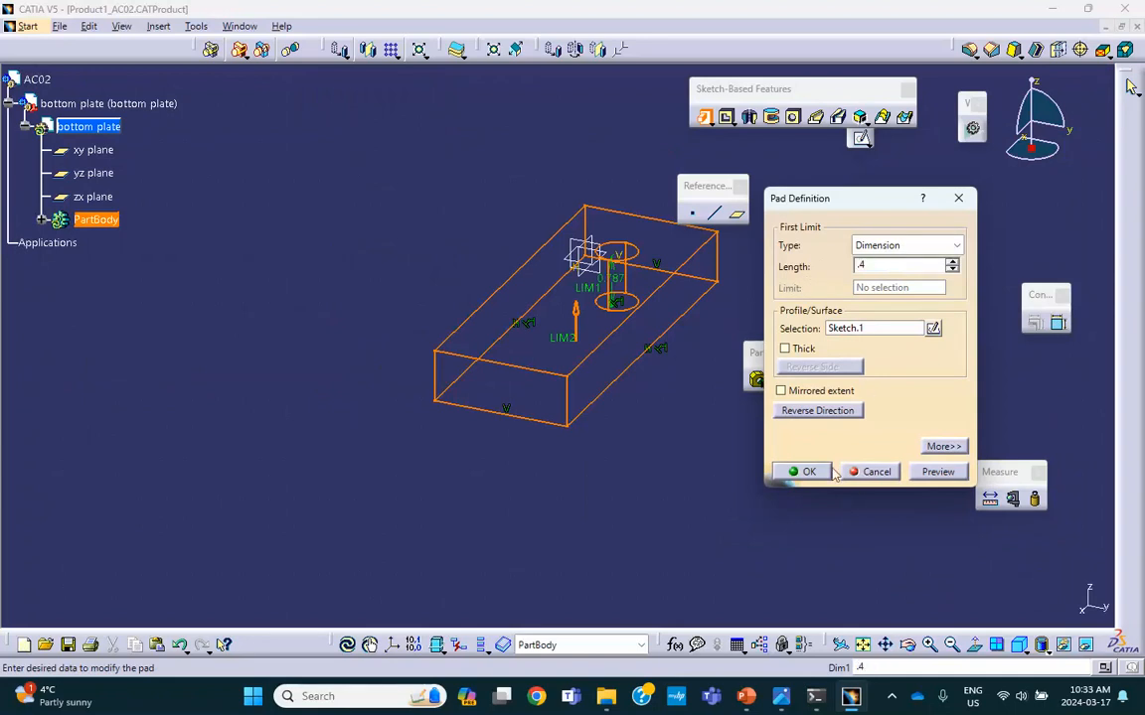
left_click(938, 472)
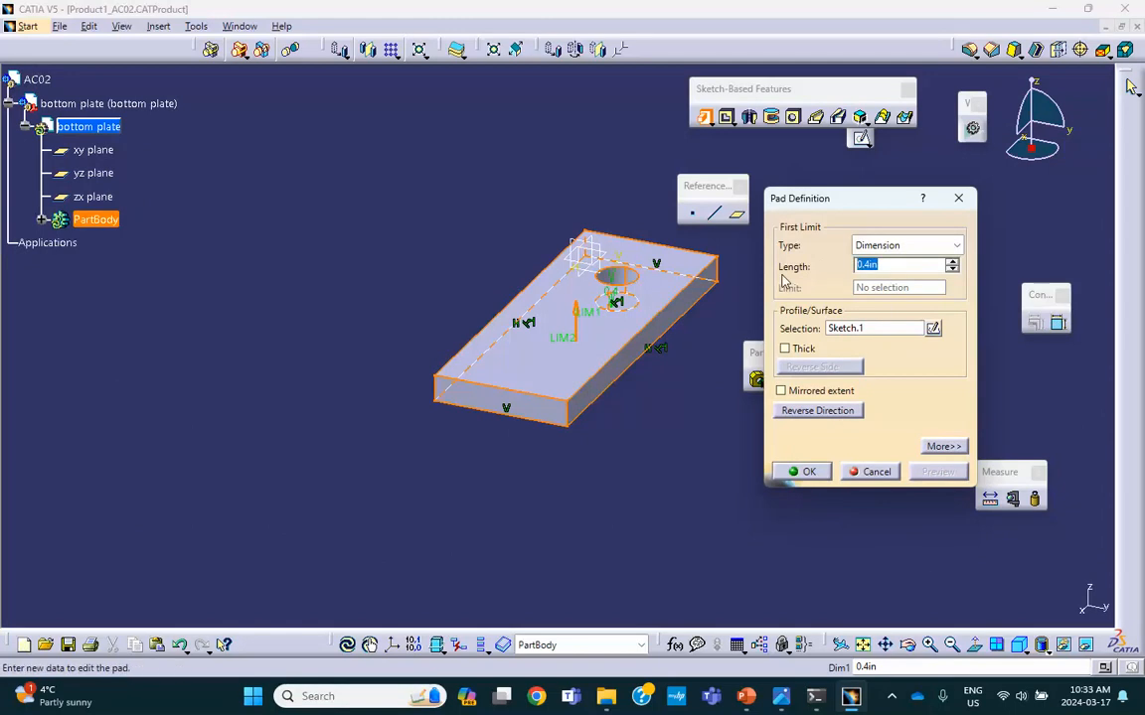
left_click(819, 476)
middle_click_drag(406, 199, 310, 234)
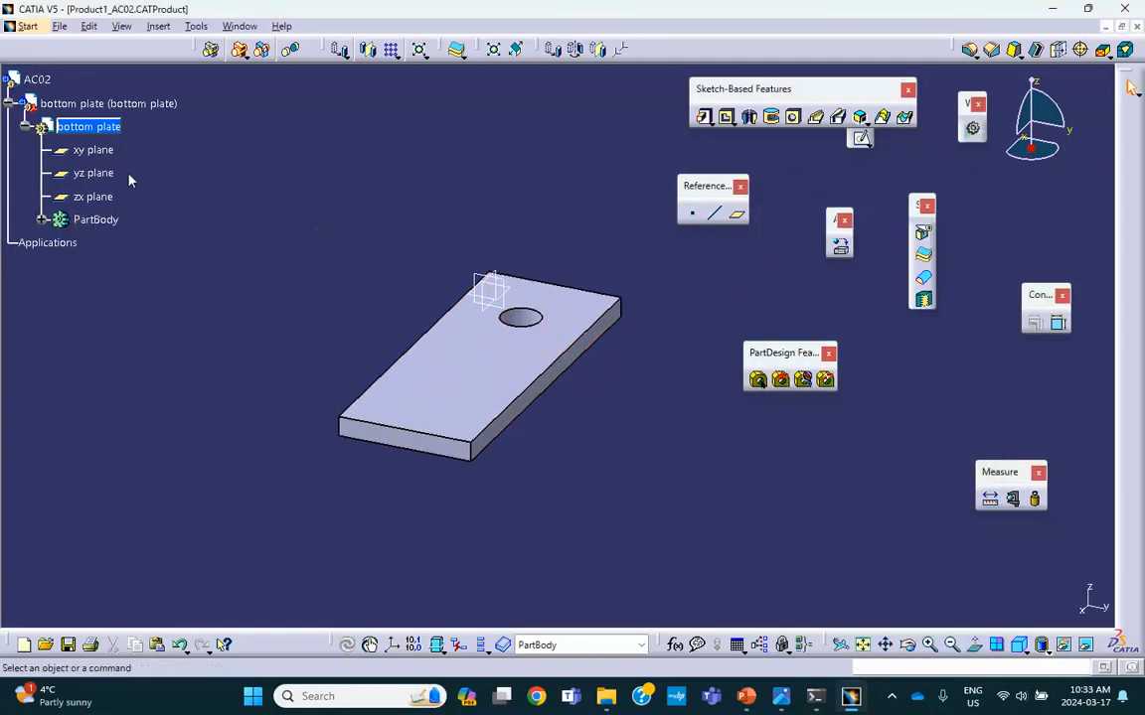
- Activate the AC02 product and save it together with its dependent documents
double_click(37, 78)
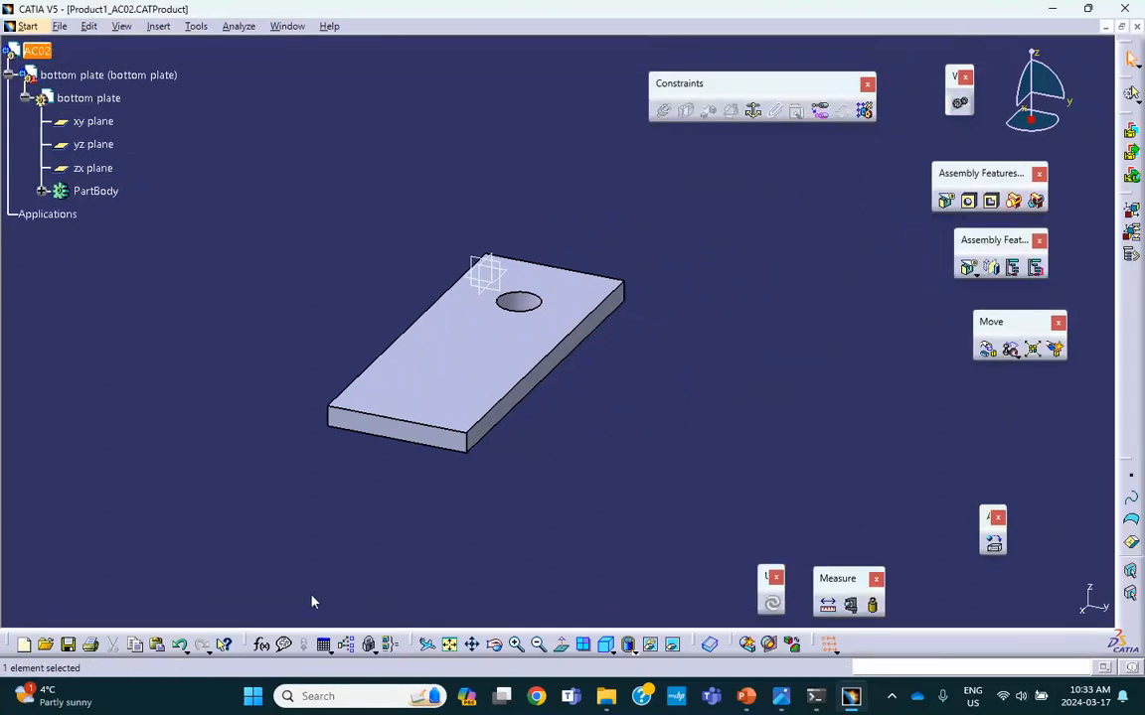
left_click(69, 646)
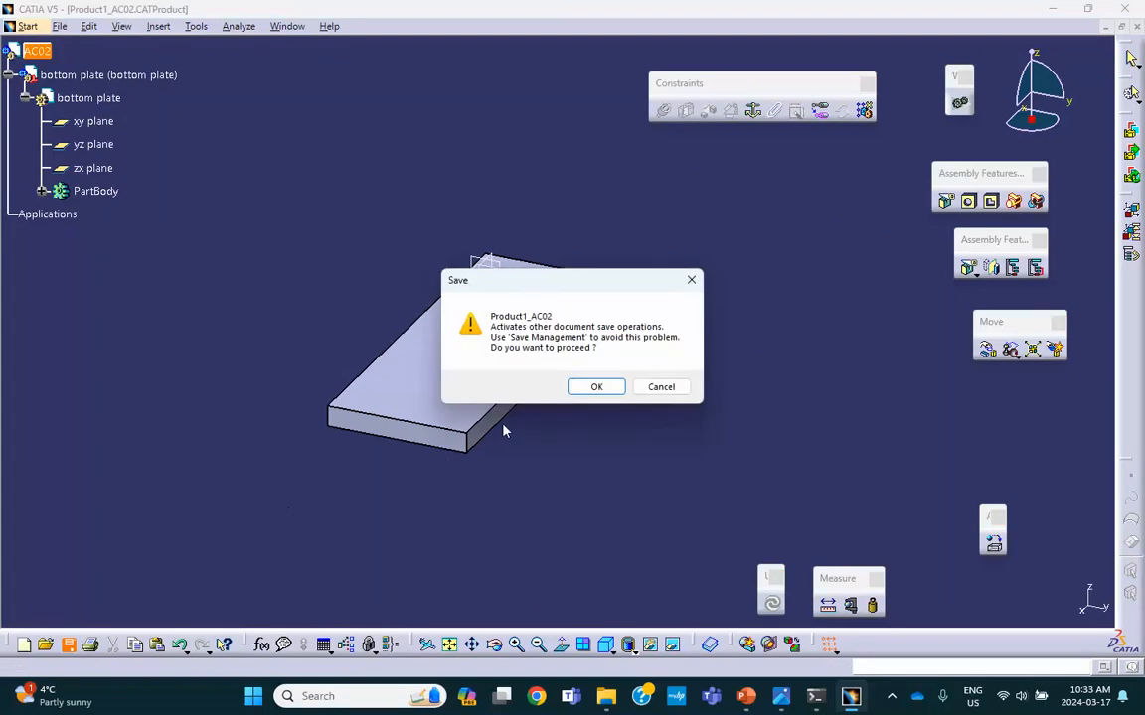
left_click(594, 388)
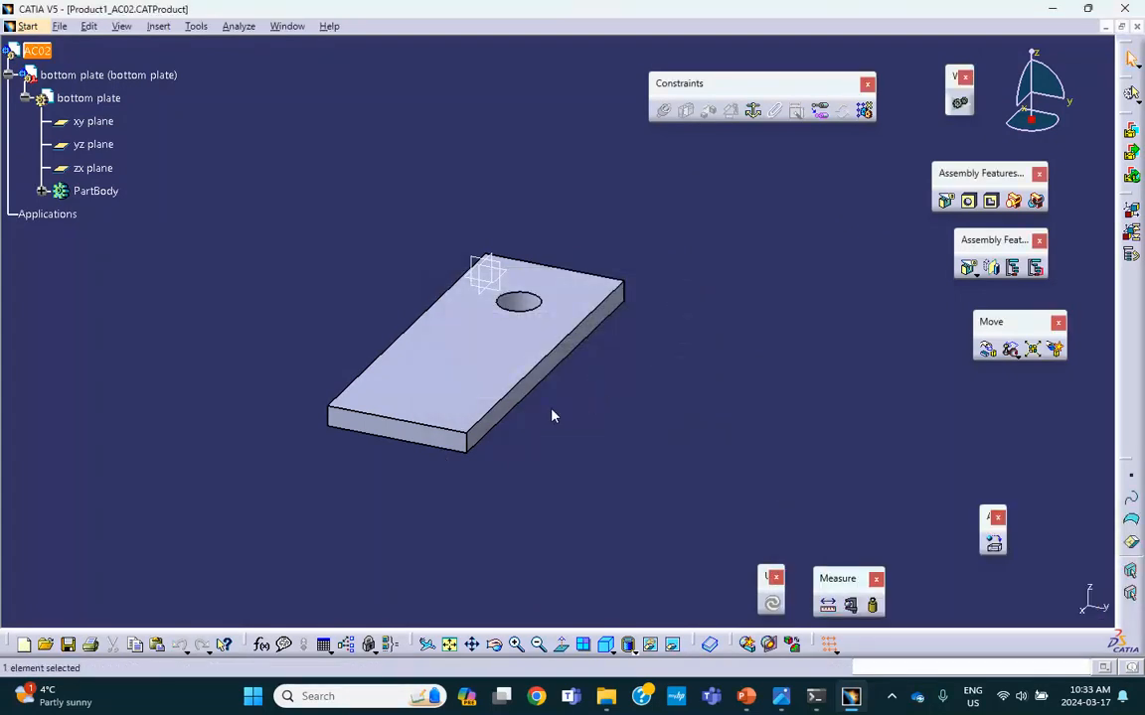
left_click(227, 345)
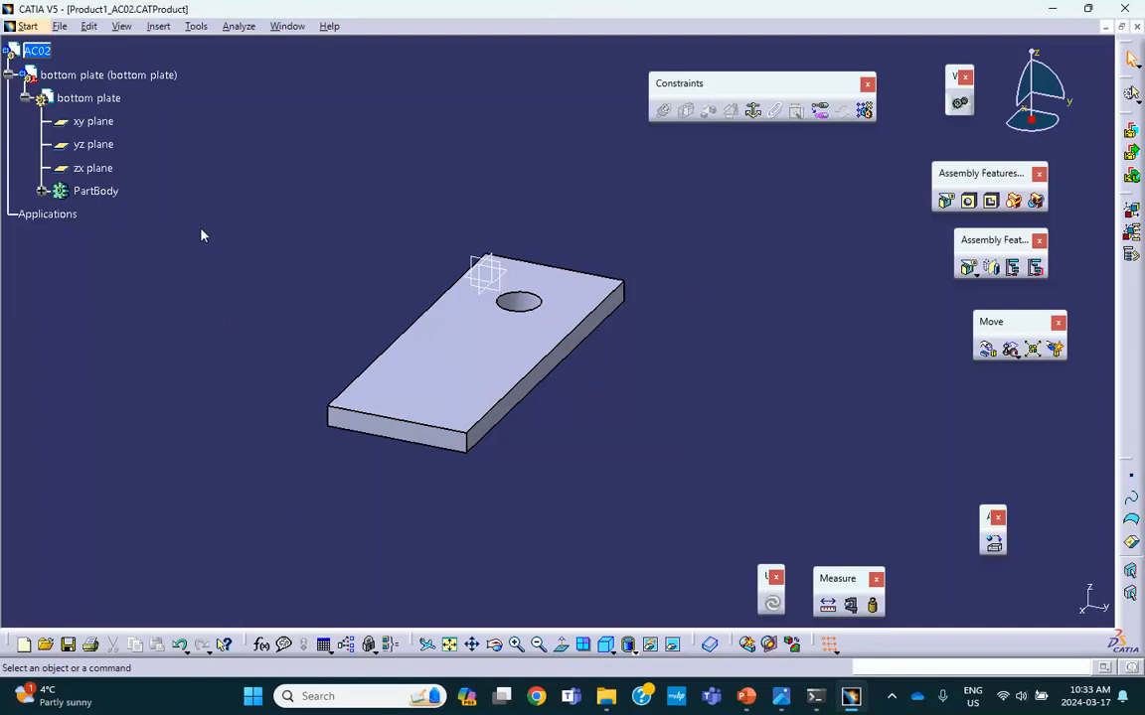
- Insert a new part under AC02, using the assembly's origin as the part's origin
left_click(159, 26)
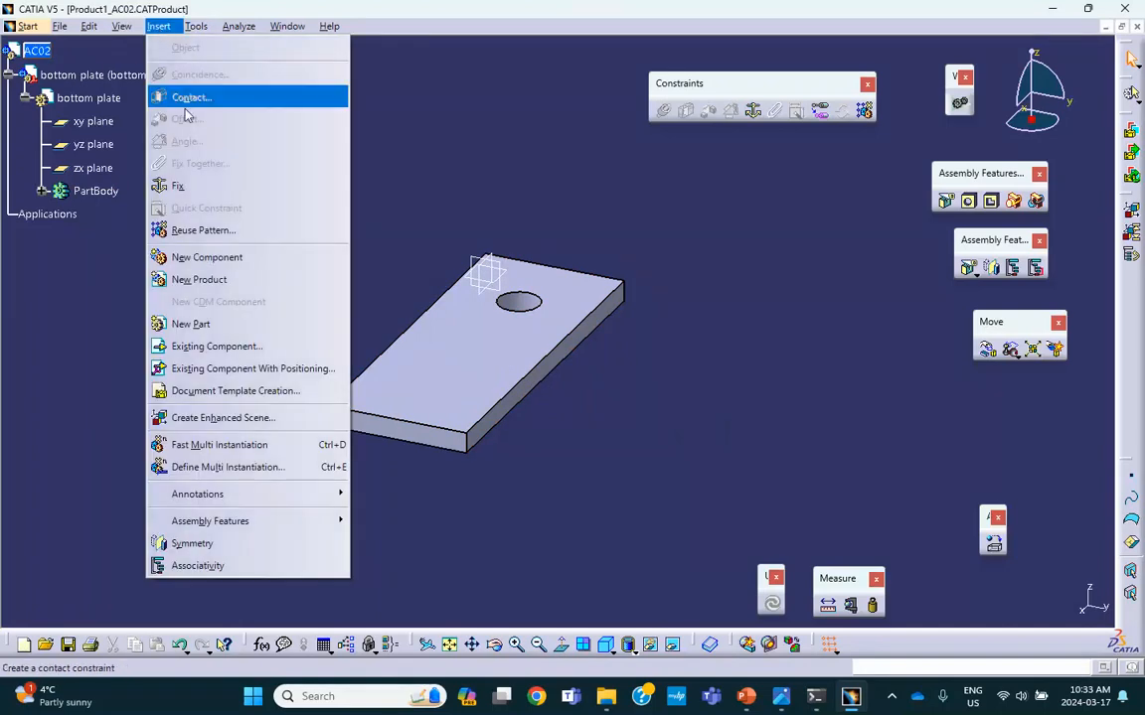
left_click(191, 325)
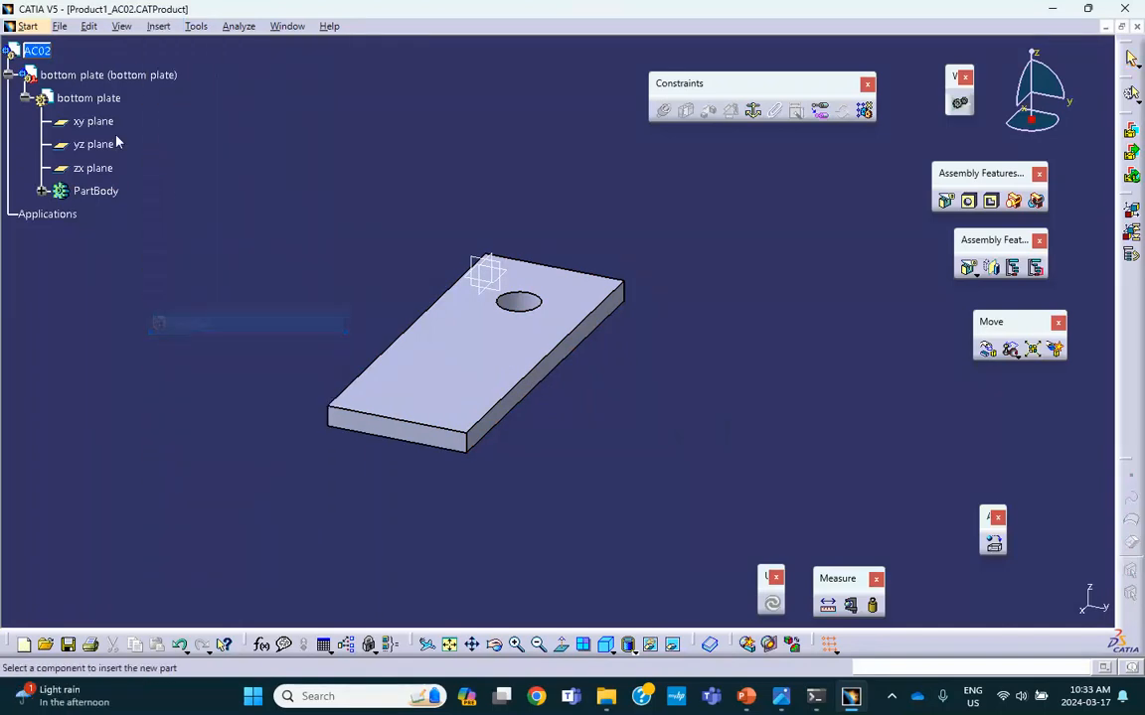
left_click(36, 49)
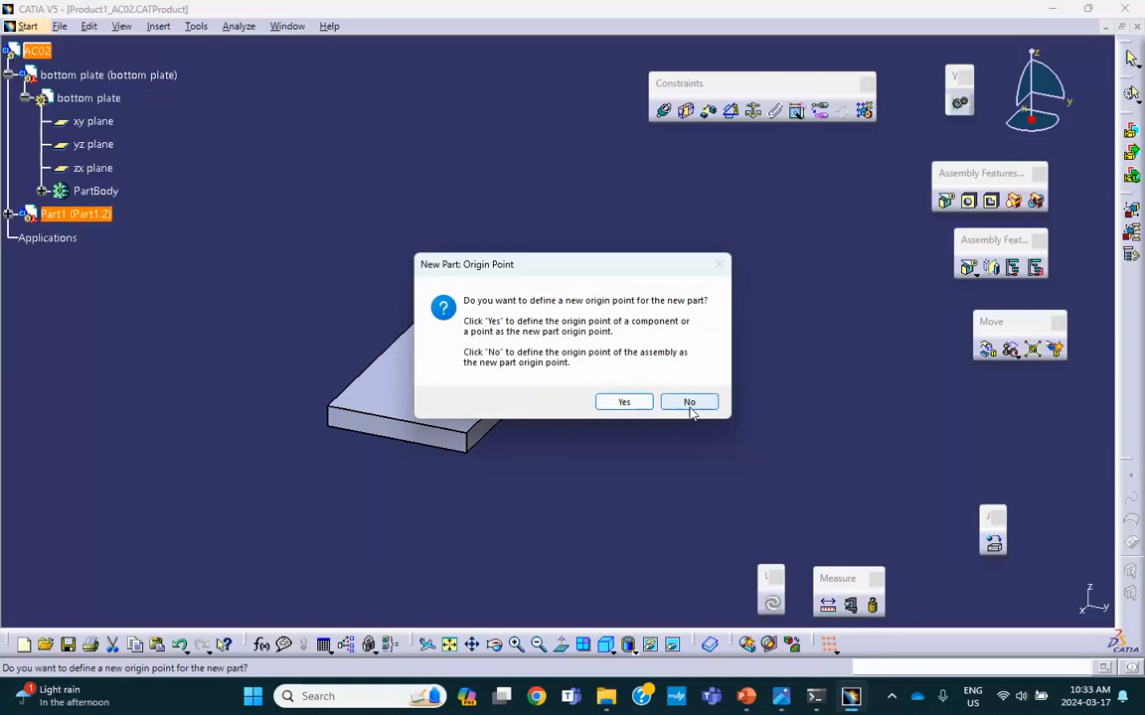
left_click(689, 403)
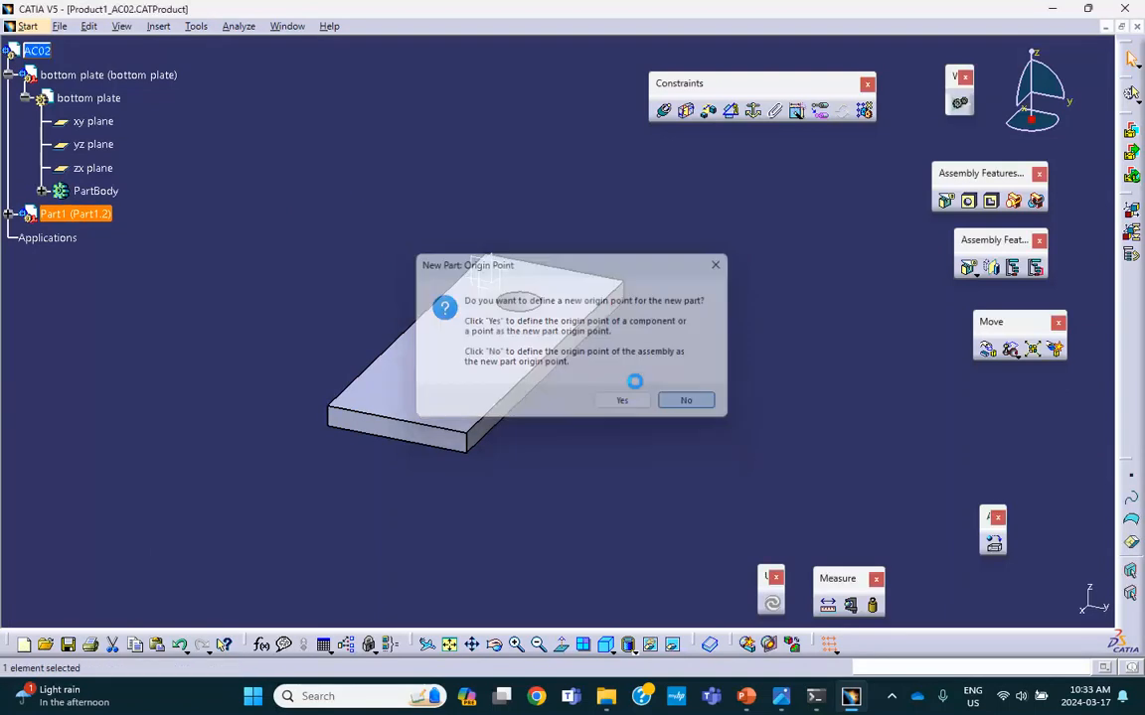
- Set both the part number and the instance name of the new part to "top plate"
left_click(8, 214)
right_click(72, 213)
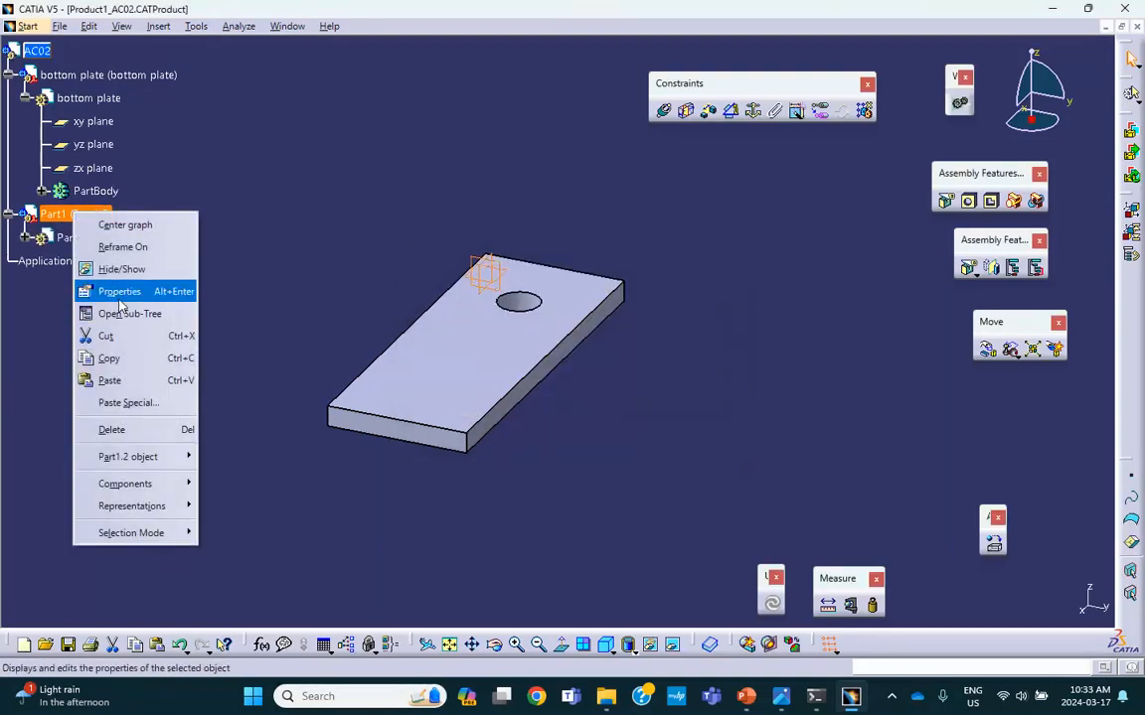
left_click(119, 291)
double_click(825, 275)
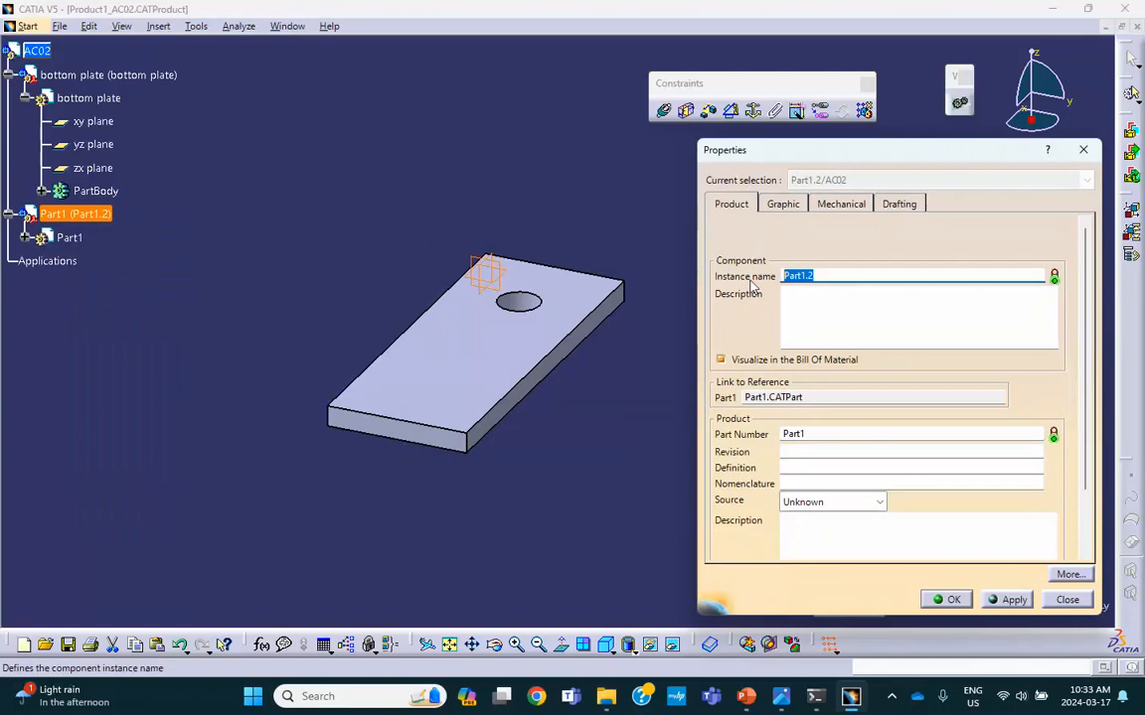
left_click(830, 429)
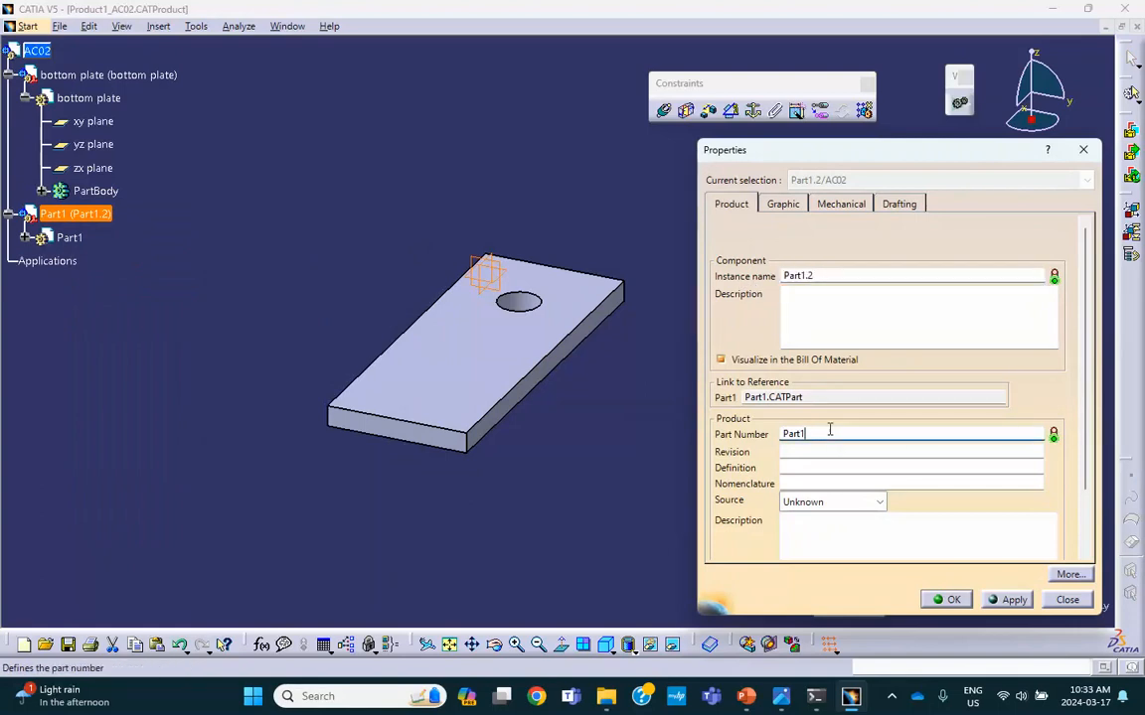
type("top plate")
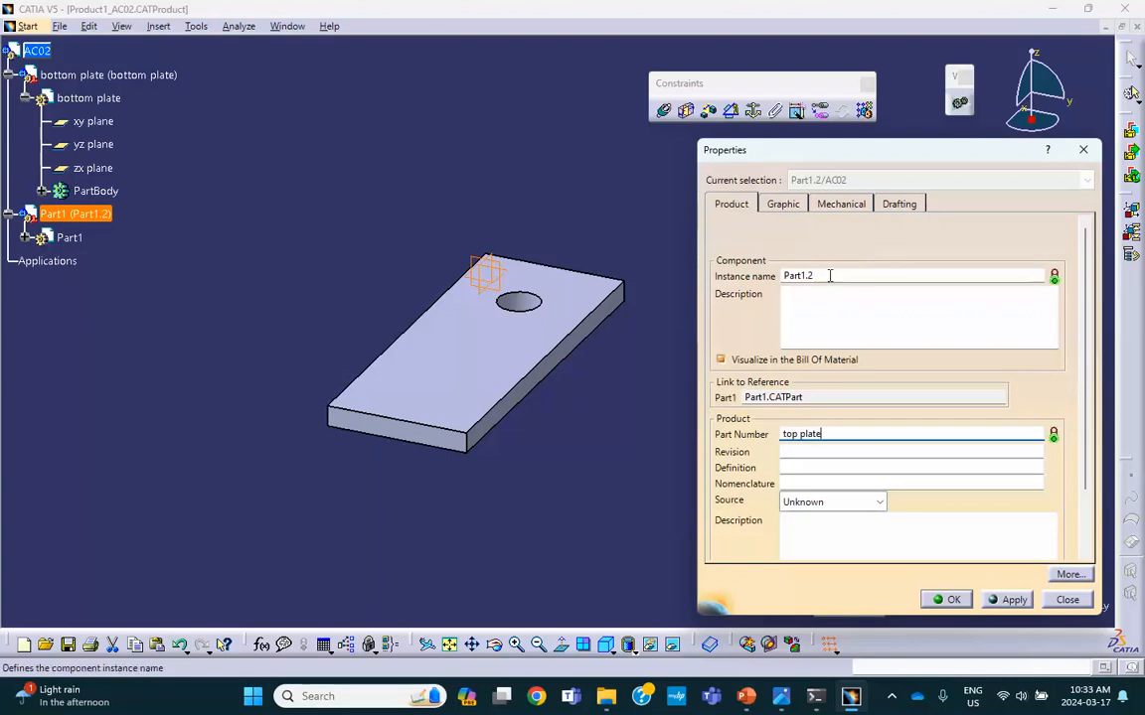
left_click_drag(869, 275, 706, 276)
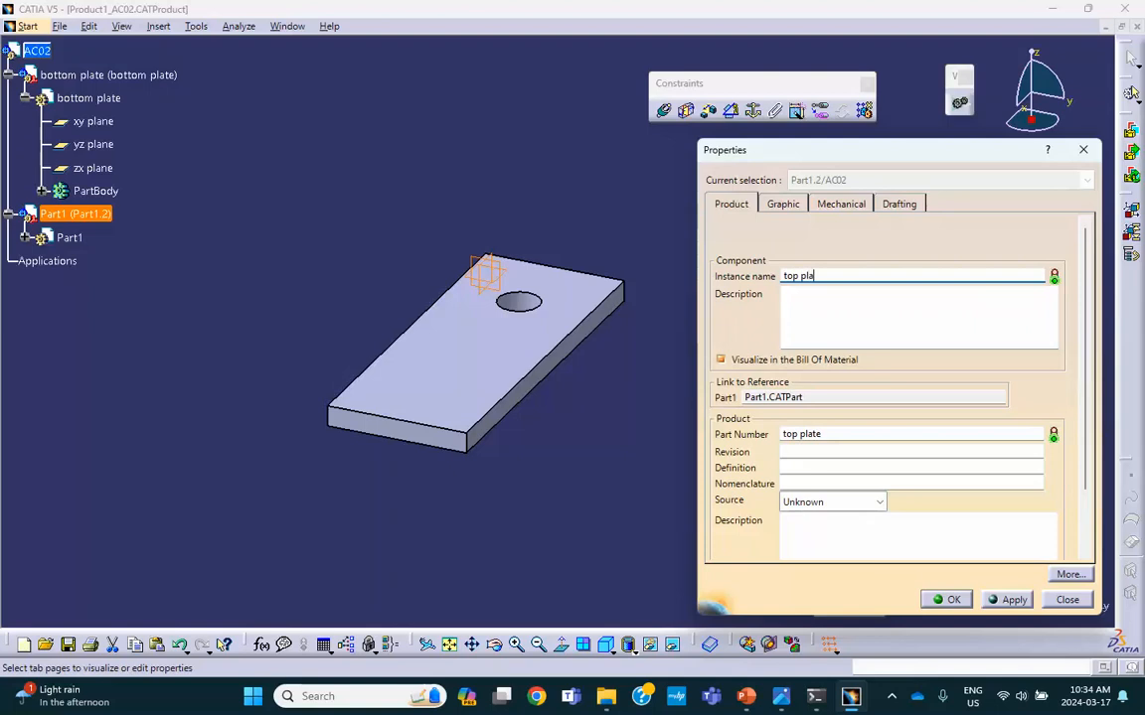
left_click(947, 599)
left_click(228, 303)
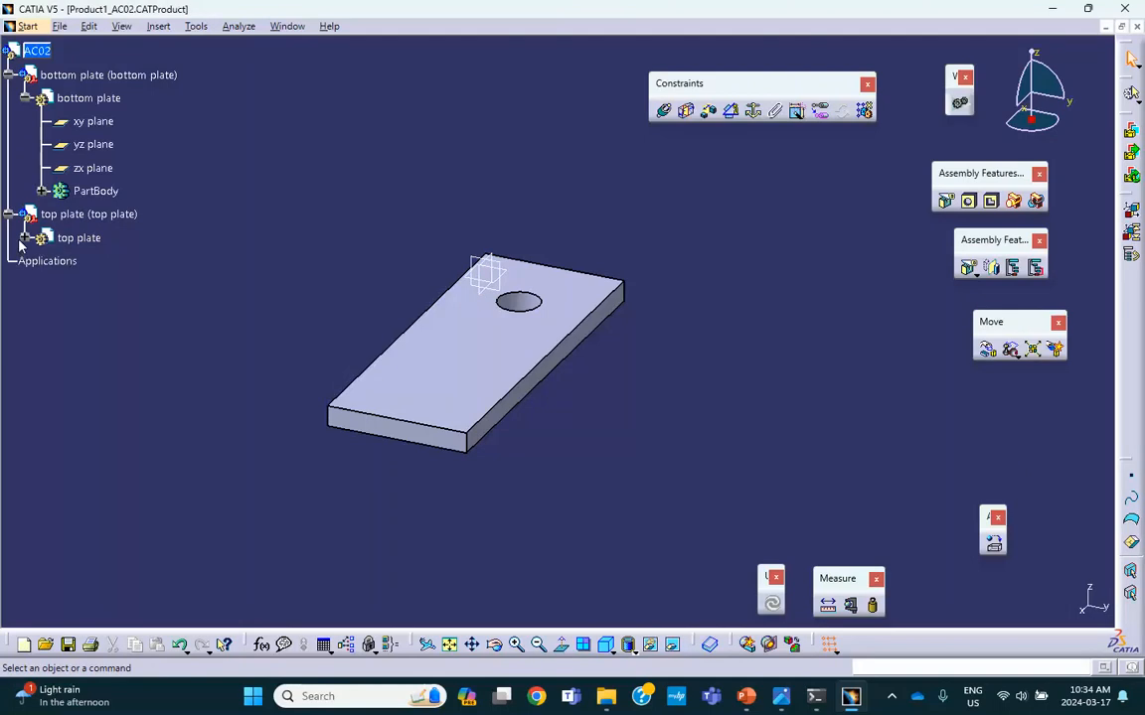
- In the top plate part, start a sketch on the bottom plate's upper face and draw a rectangle extending past its long upper edge
double_click(98, 238)
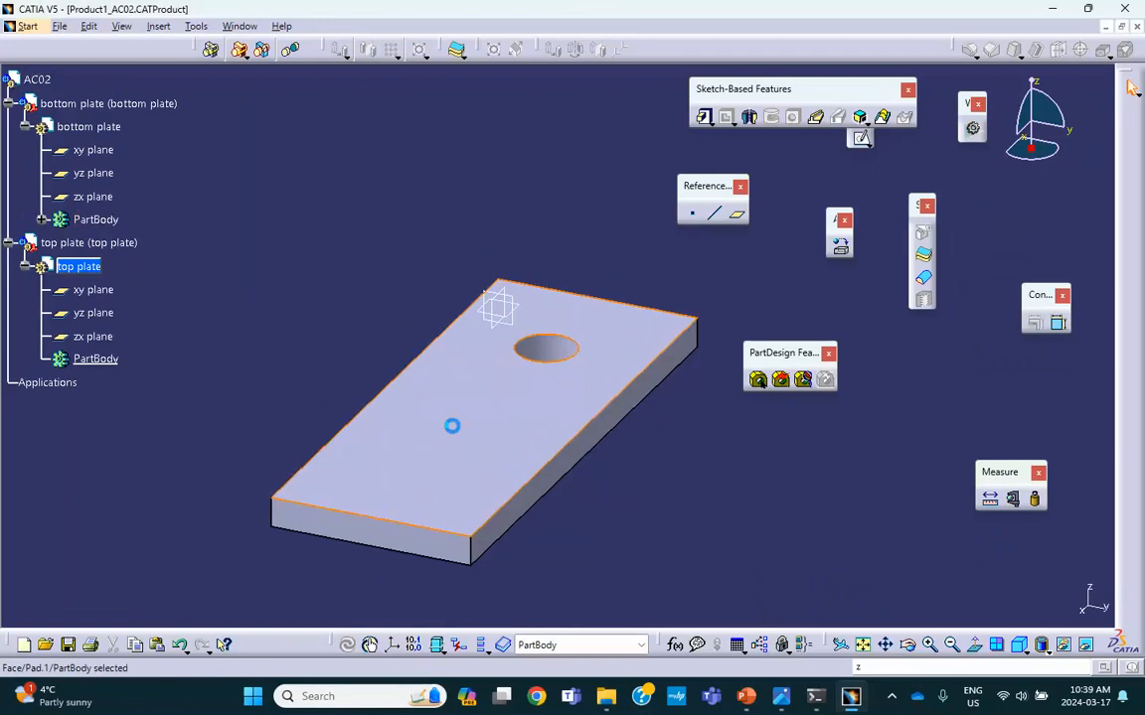
left_click(860, 138)
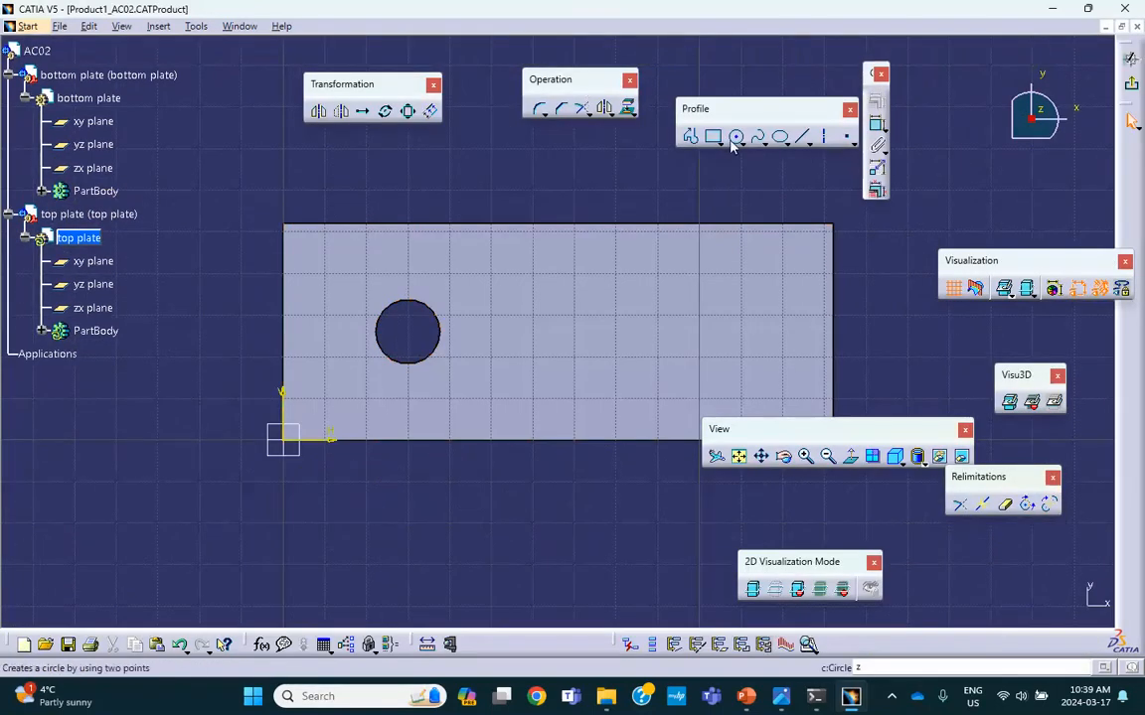
left_click(713, 137)
left_click(495, 191)
left_click(732, 371)
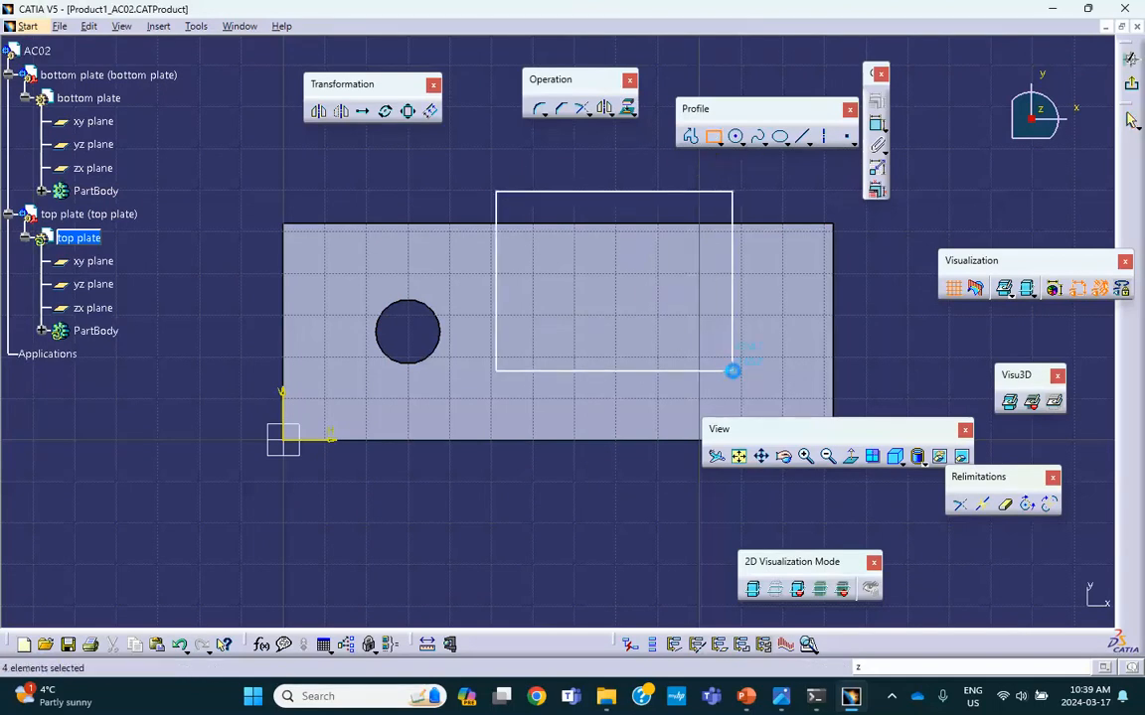
left_click(761, 179)
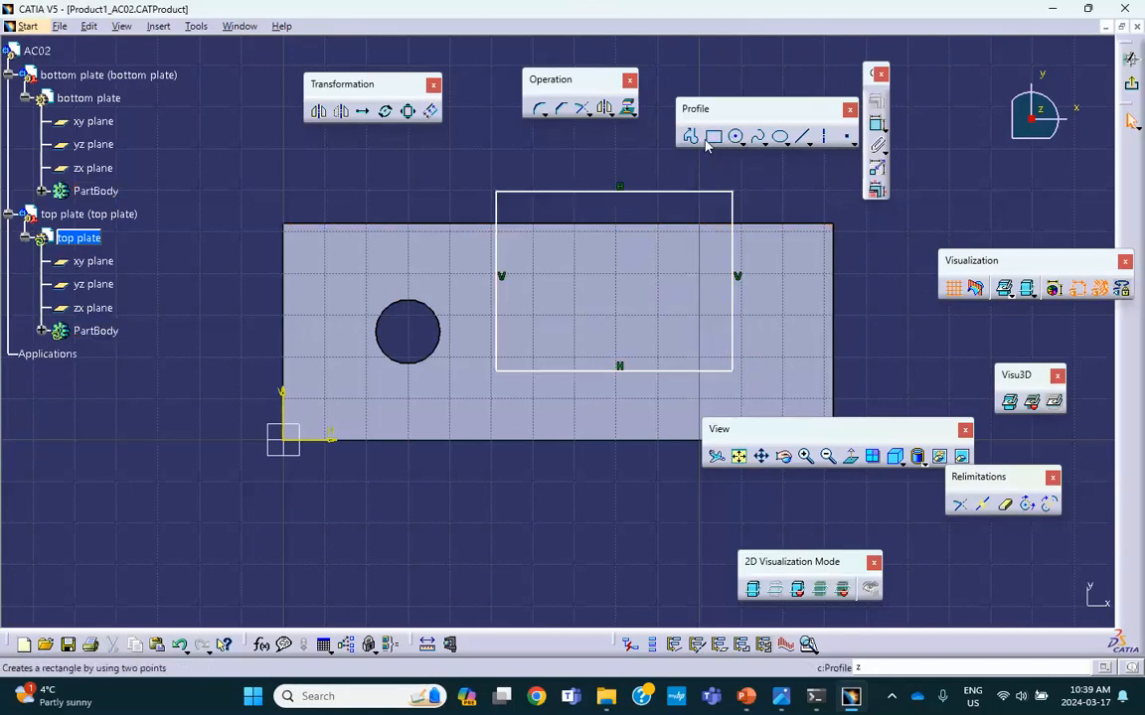
- Hide the bottom plate and sketch a circle near the middle of the top plate's rectangle
left_click(737, 137)
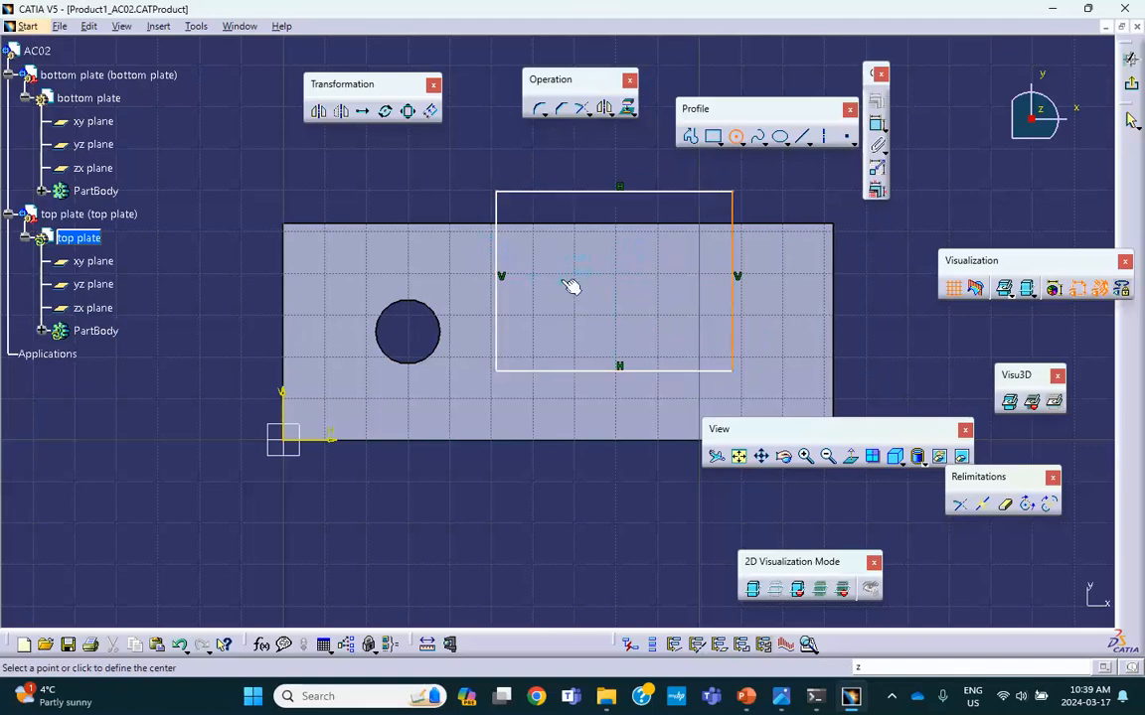
middle_click_drag(443, 242, 392, 345)
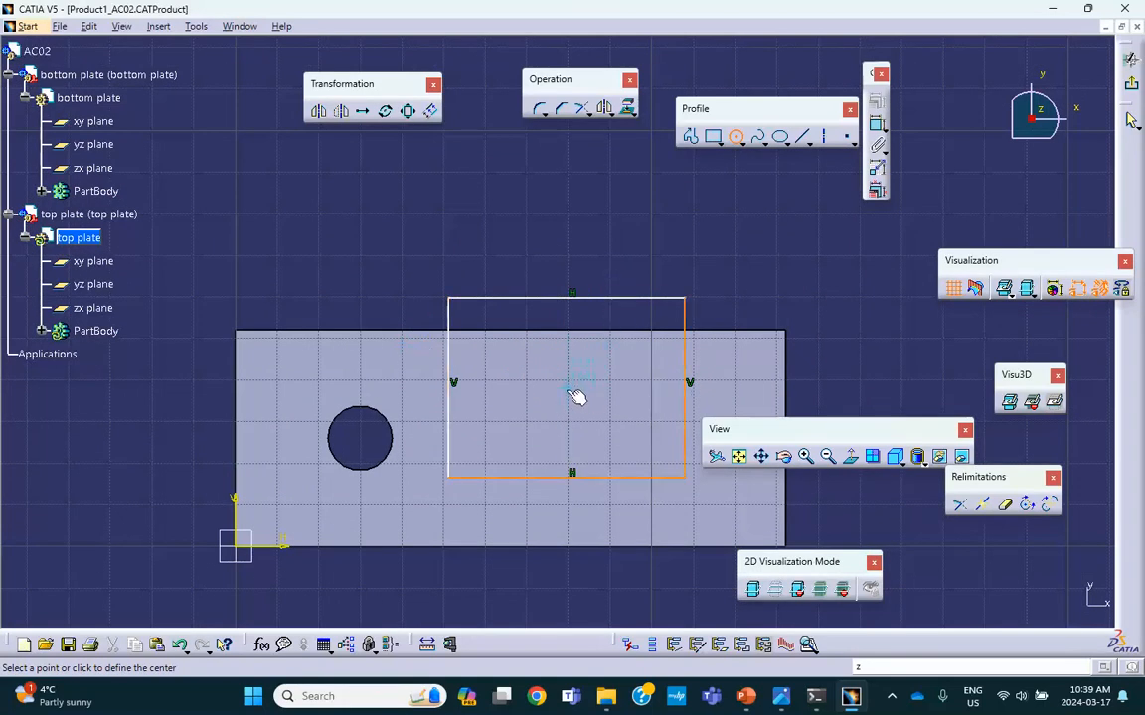
right_click(323, 363)
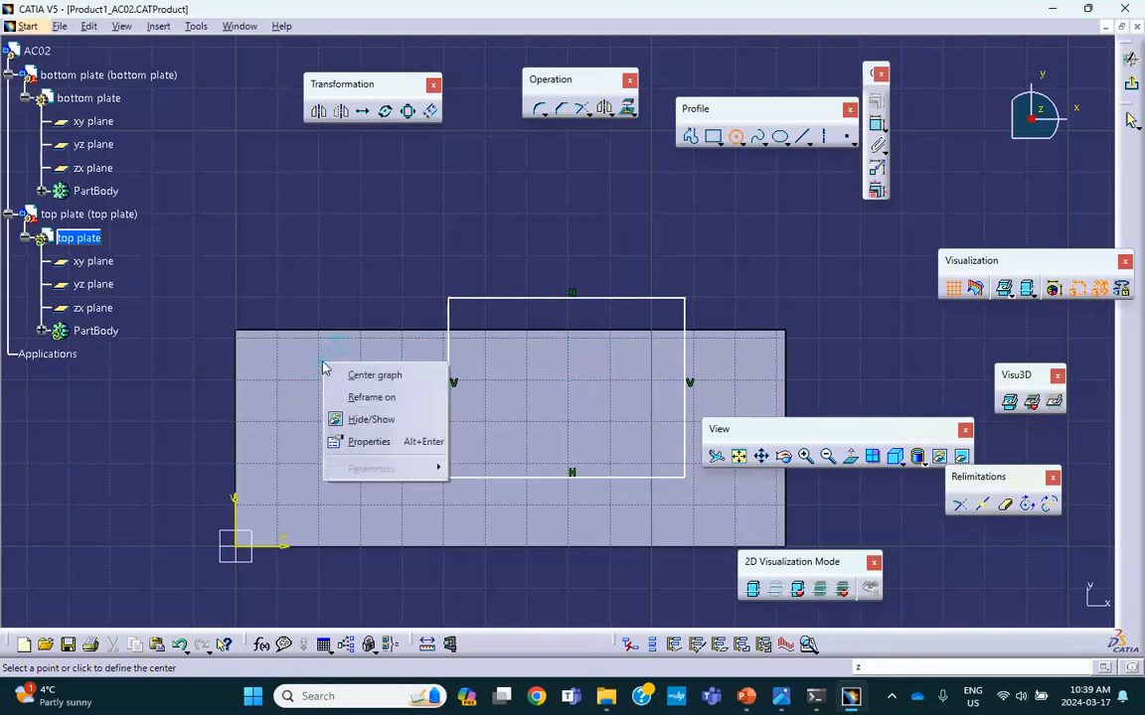
left_click(368, 419)
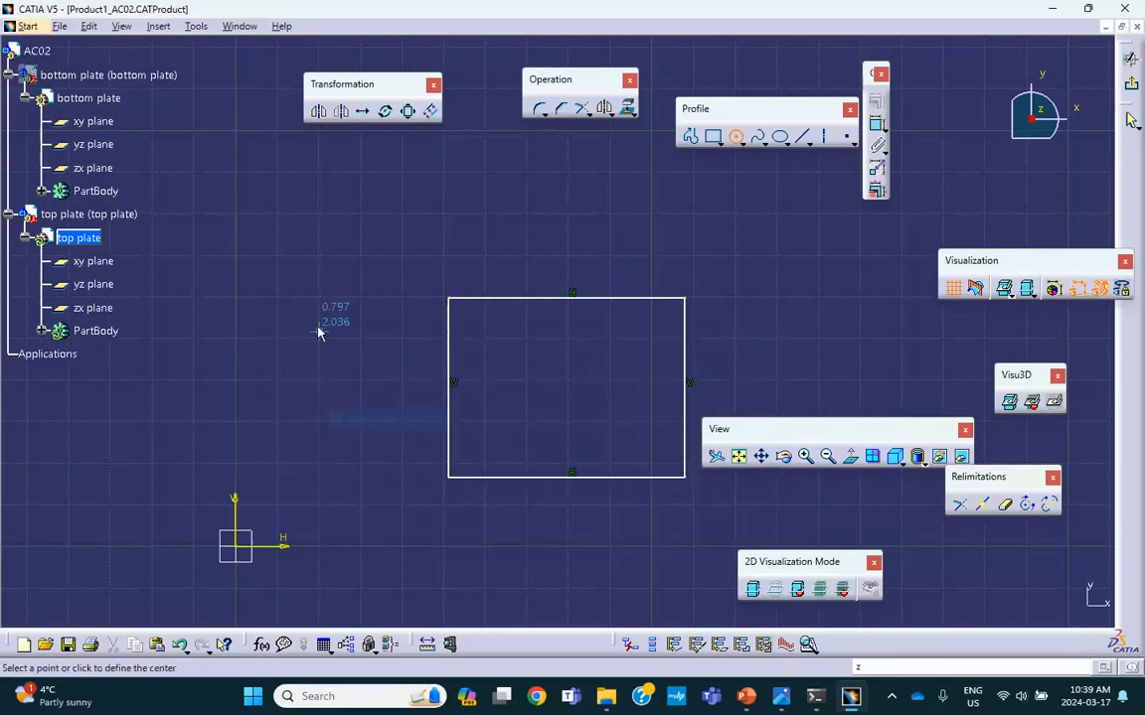
left_click(566, 389)
left_click(596, 393)
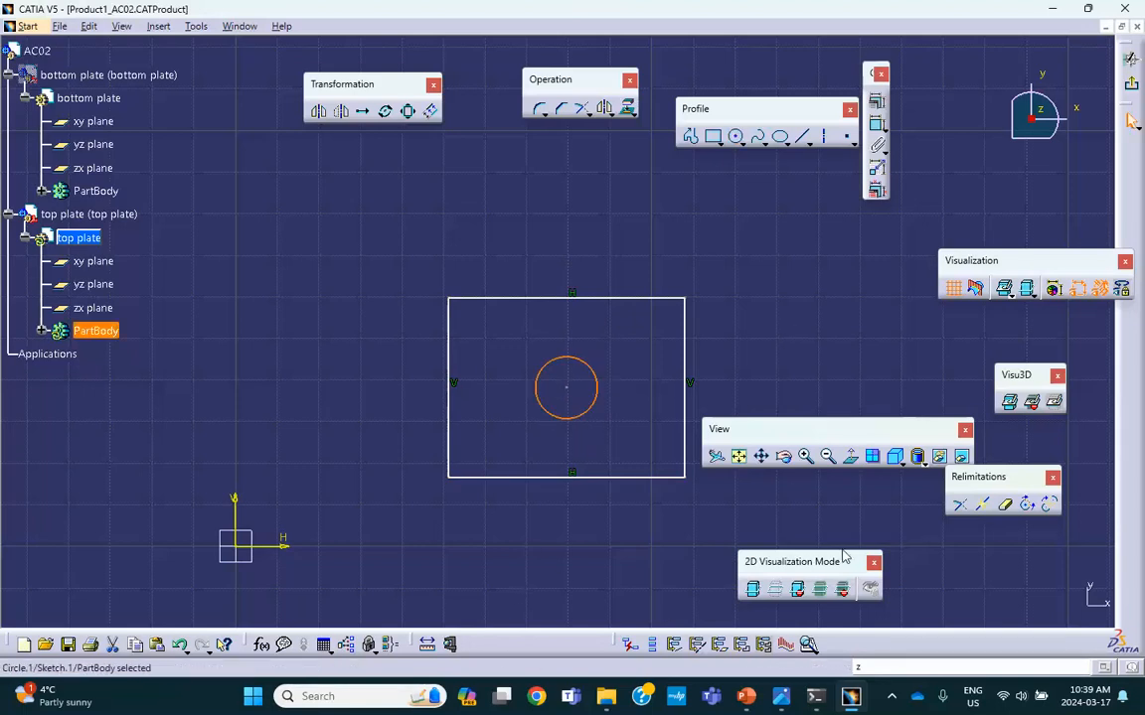
- Show the hidden bottom plate again and return to a straight-on view of the top plate sketch
left_click(939, 459)
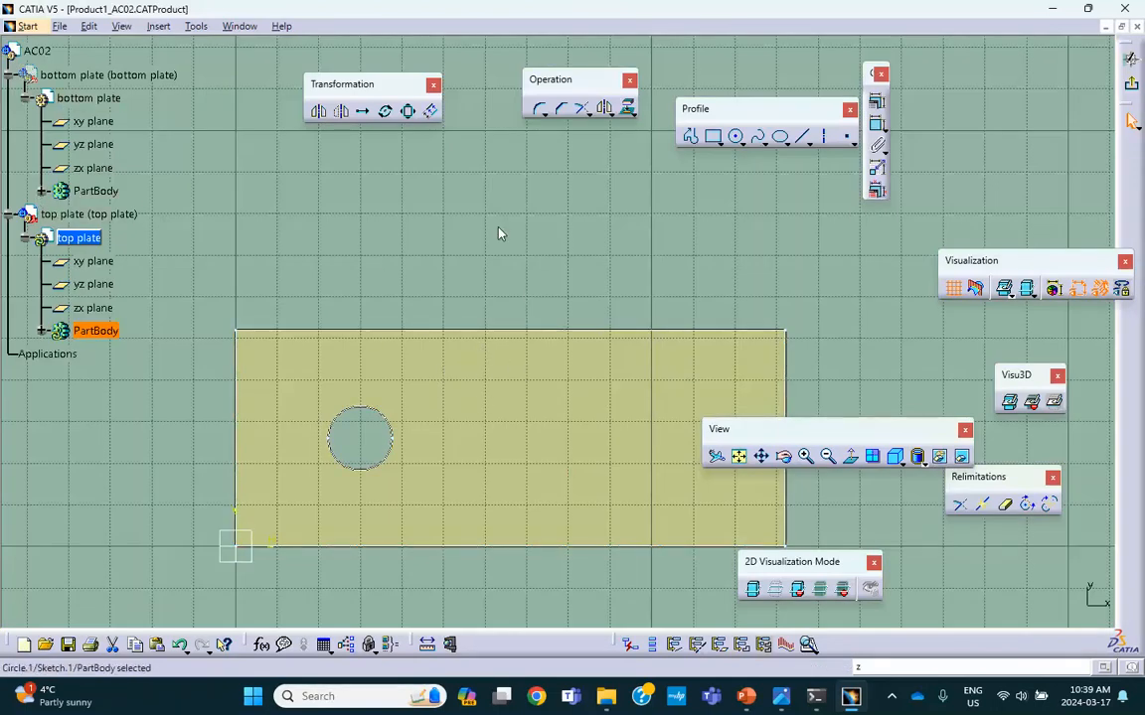
middle_click_drag(488, 235, 564, 352)
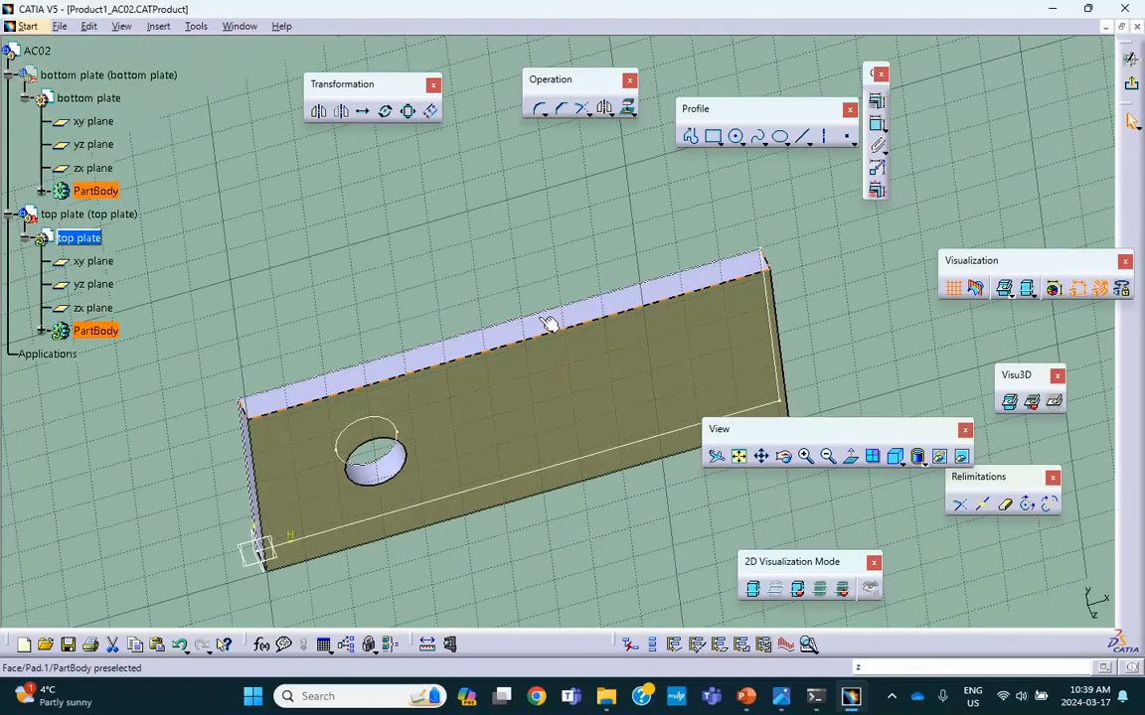
right_click(542, 328)
left_click(563, 379)
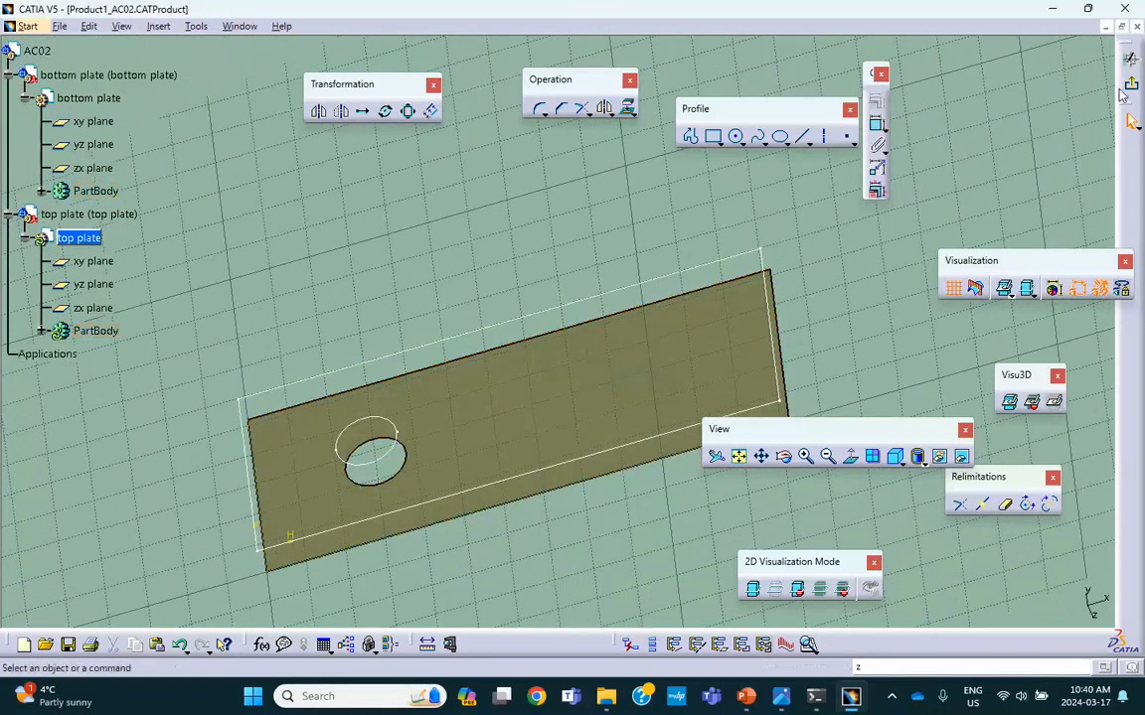
left_click(962, 458)
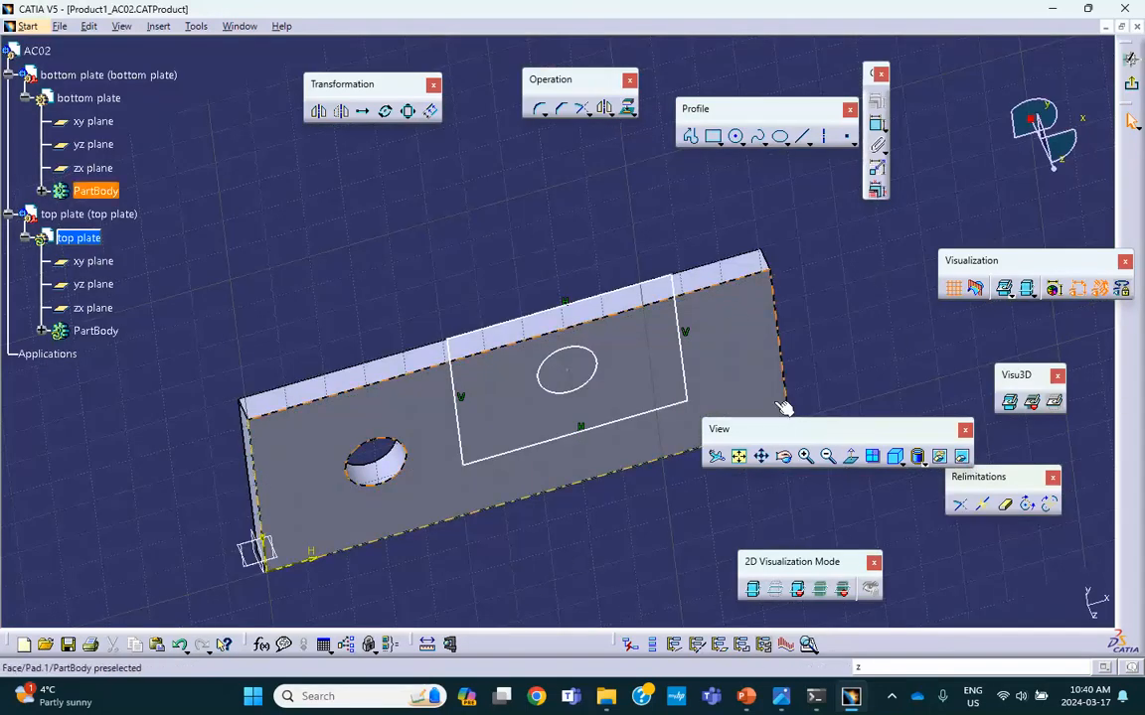
left_click(852, 458)
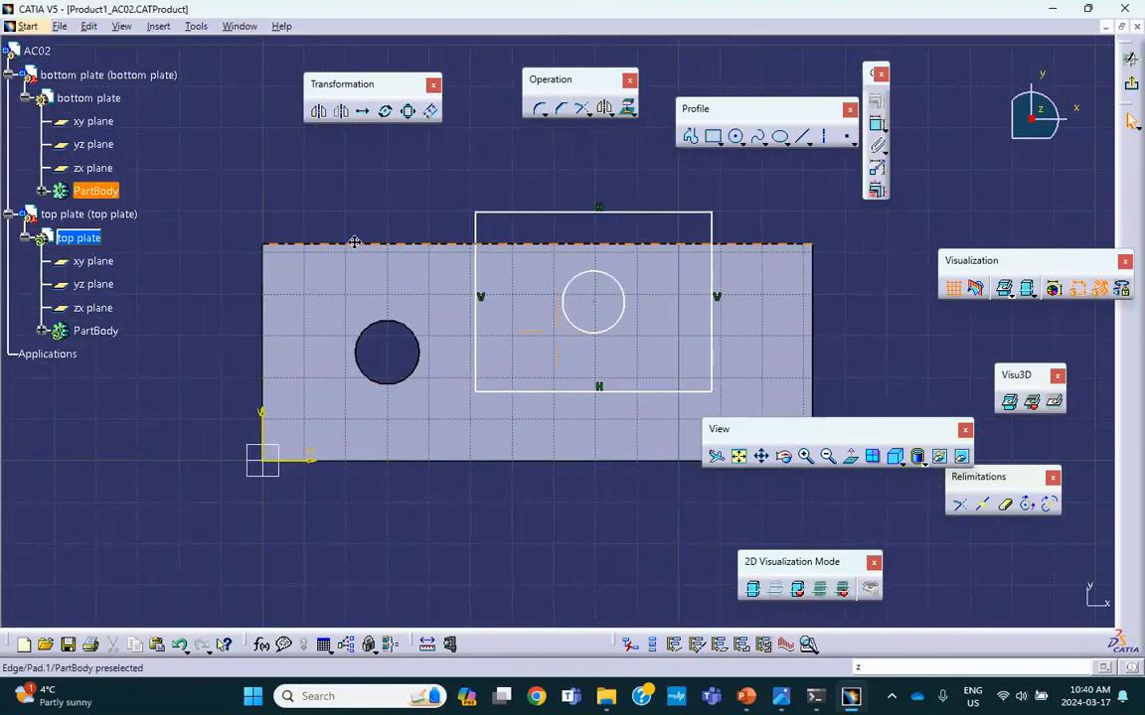
- Make the rectangle's left side coincident with the bottom plate's short left edge at the sketch origin
left_click(479, 248)
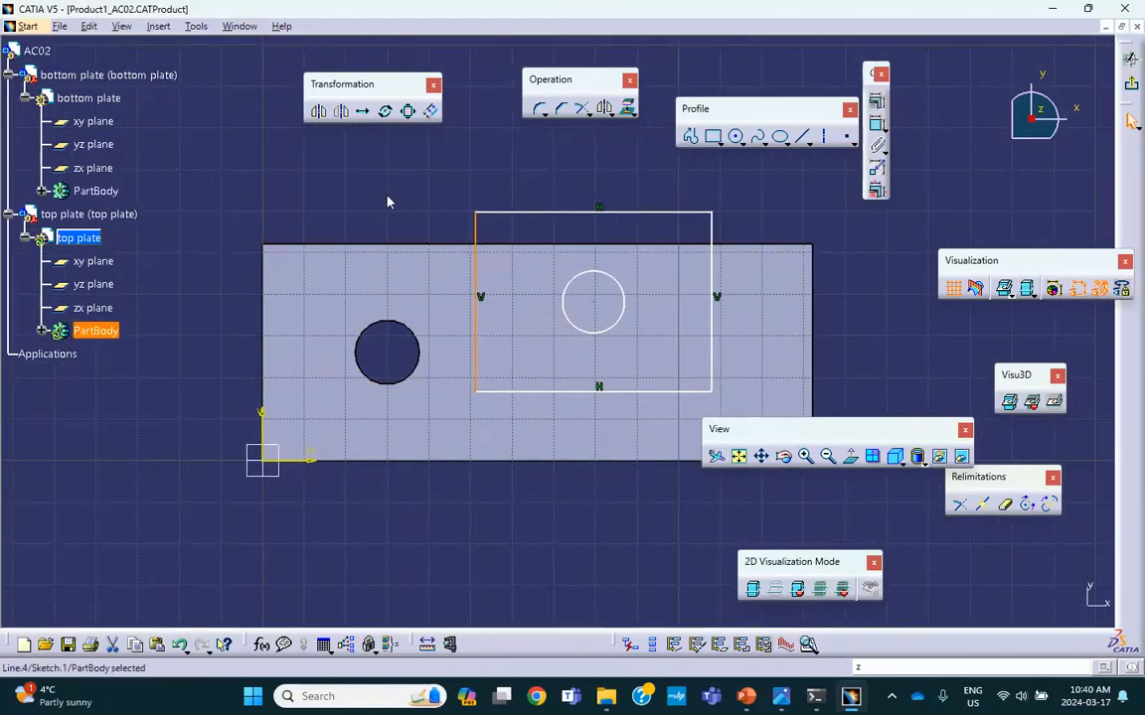
left_click(264, 287, "ctrl")
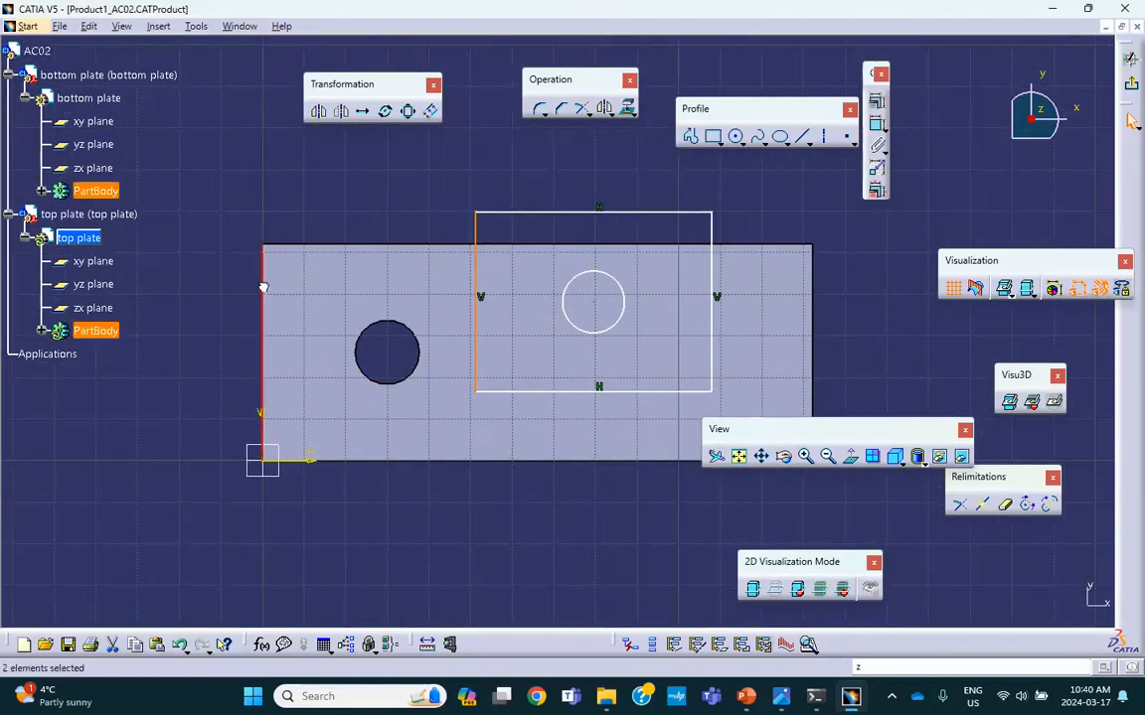
left_click(875, 101)
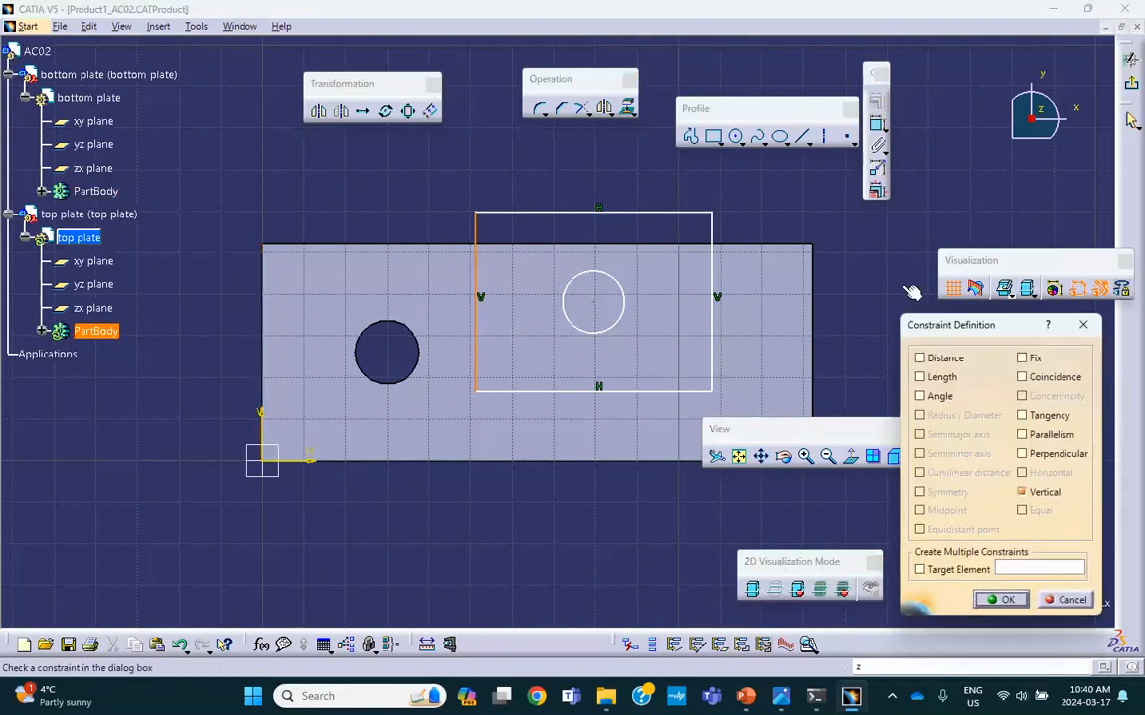
left_click(1022, 377)
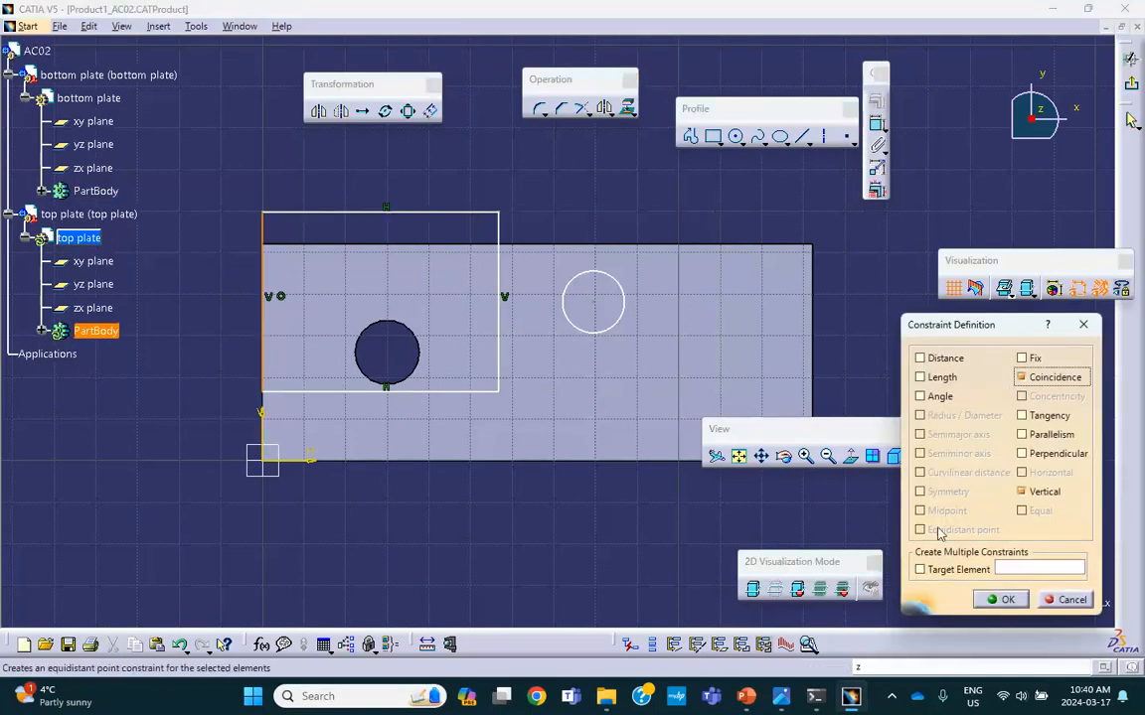
left_click(1006, 599)
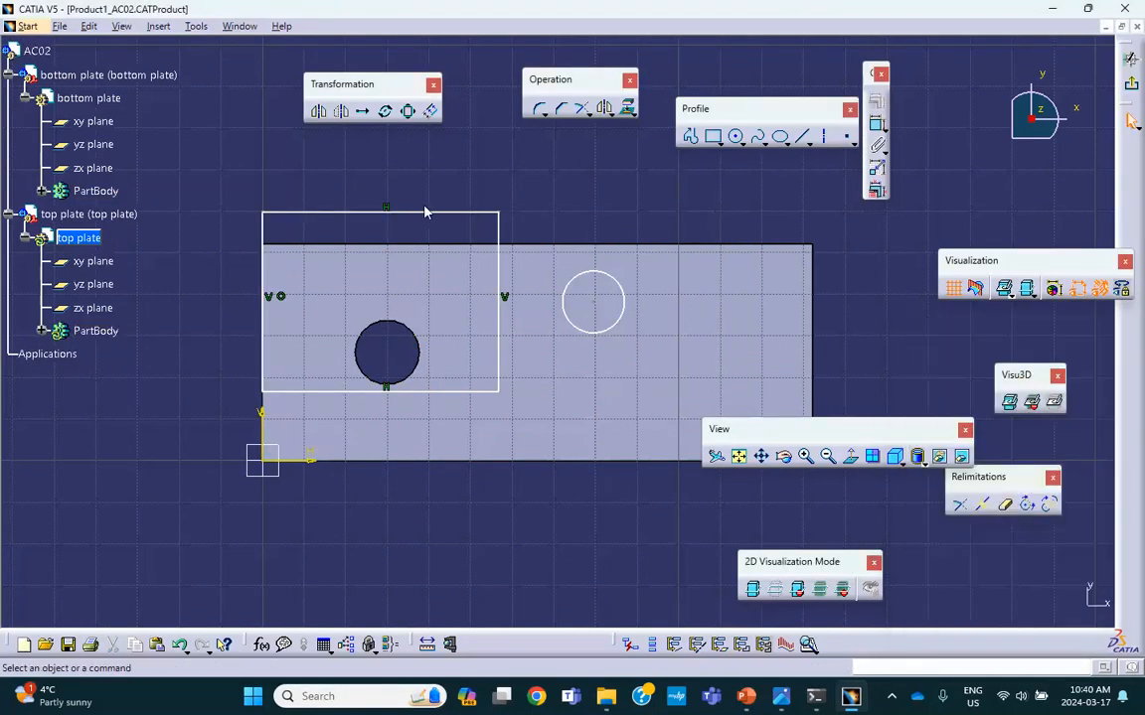
- Make the rectangle's upper side coincident with the bottom plate's long upper edge
left_click(429, 217)
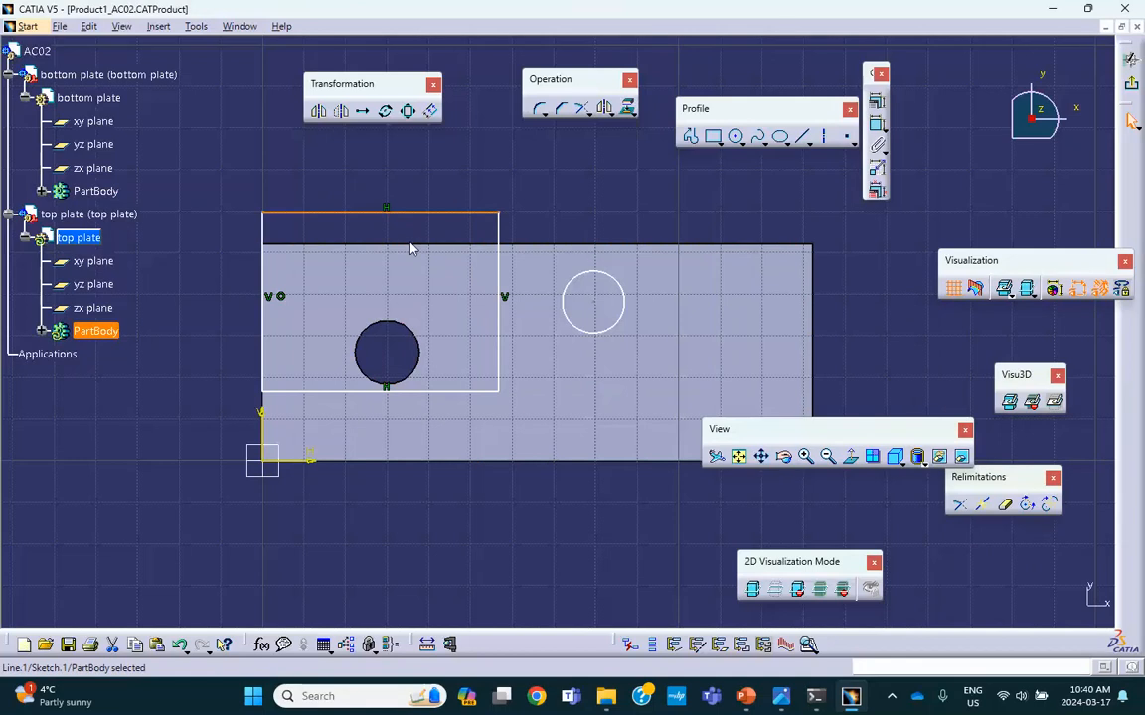
left_click(876, 101)
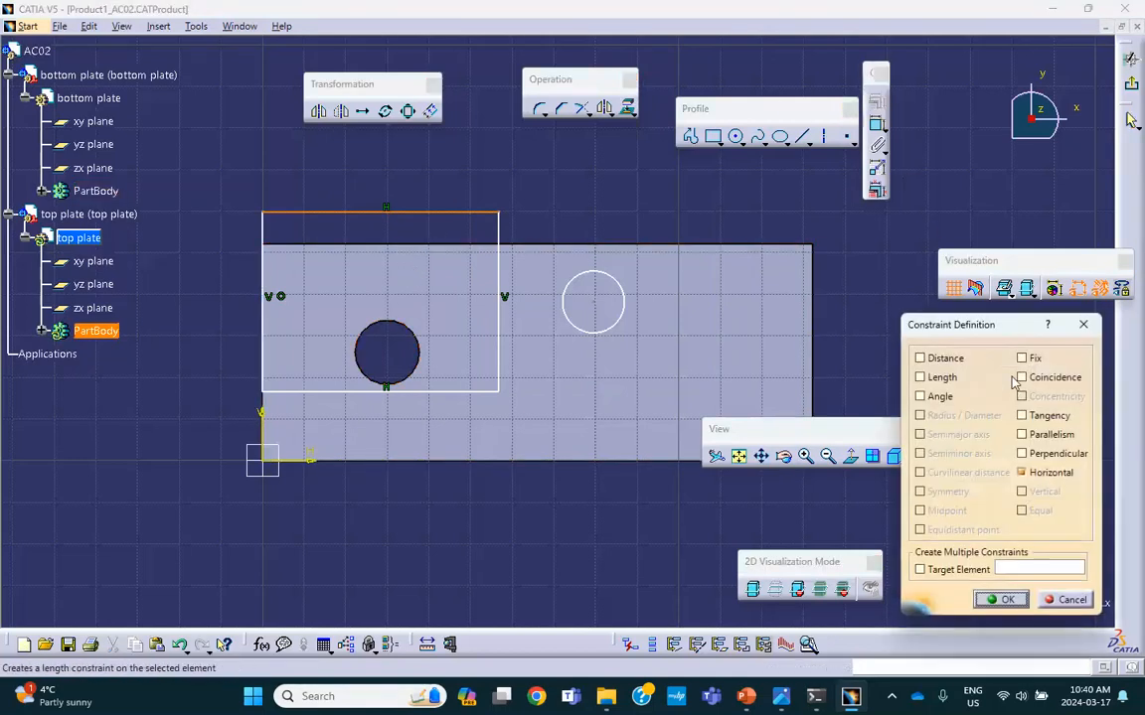
left_click(1022, 377)
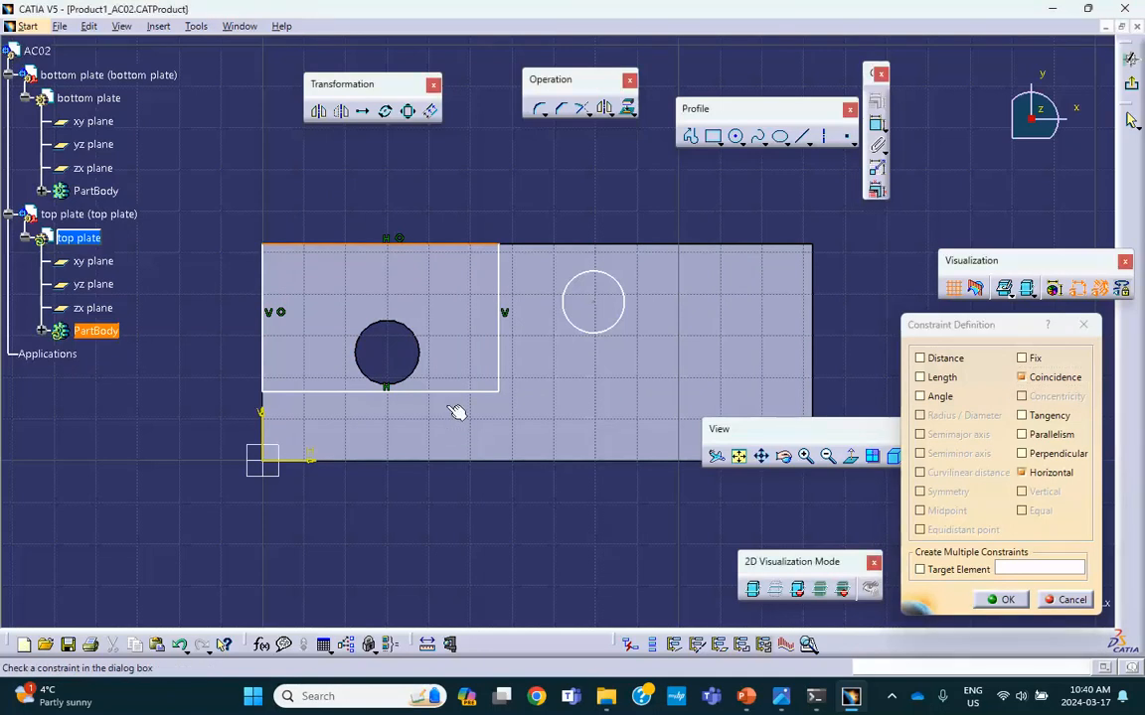
left_click(1008, 602)
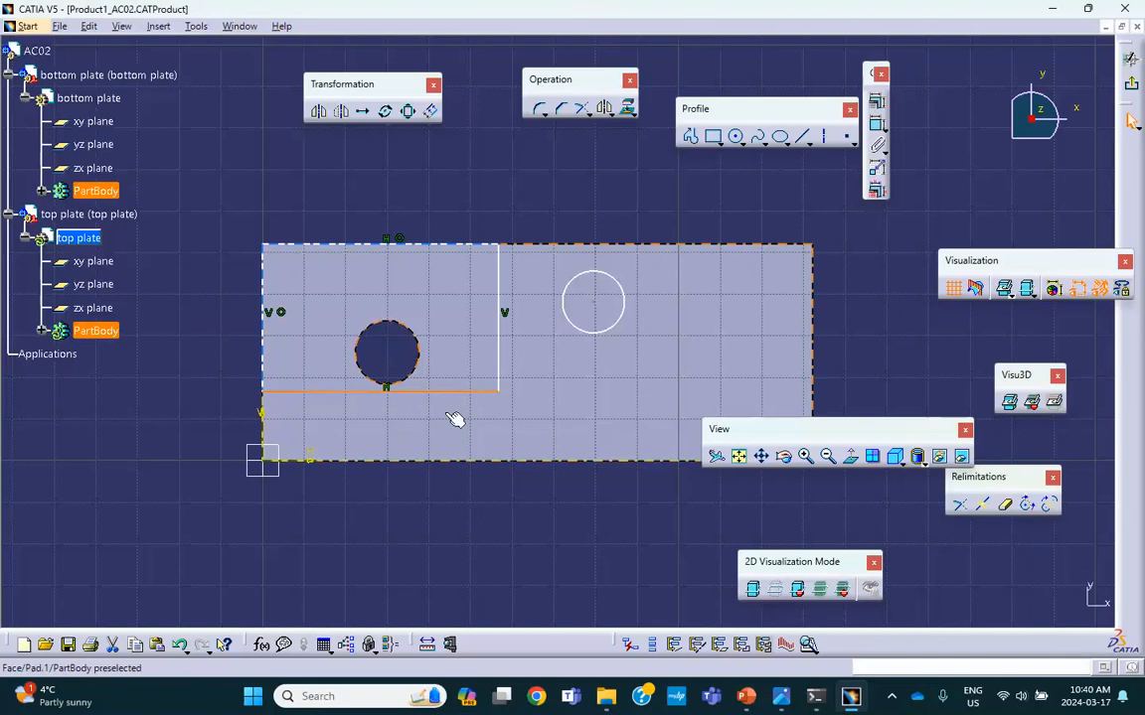
- Make the rectangle's lower side coincident with the bottom plate's long lower edge
left_click(463, 469, "ctrl")
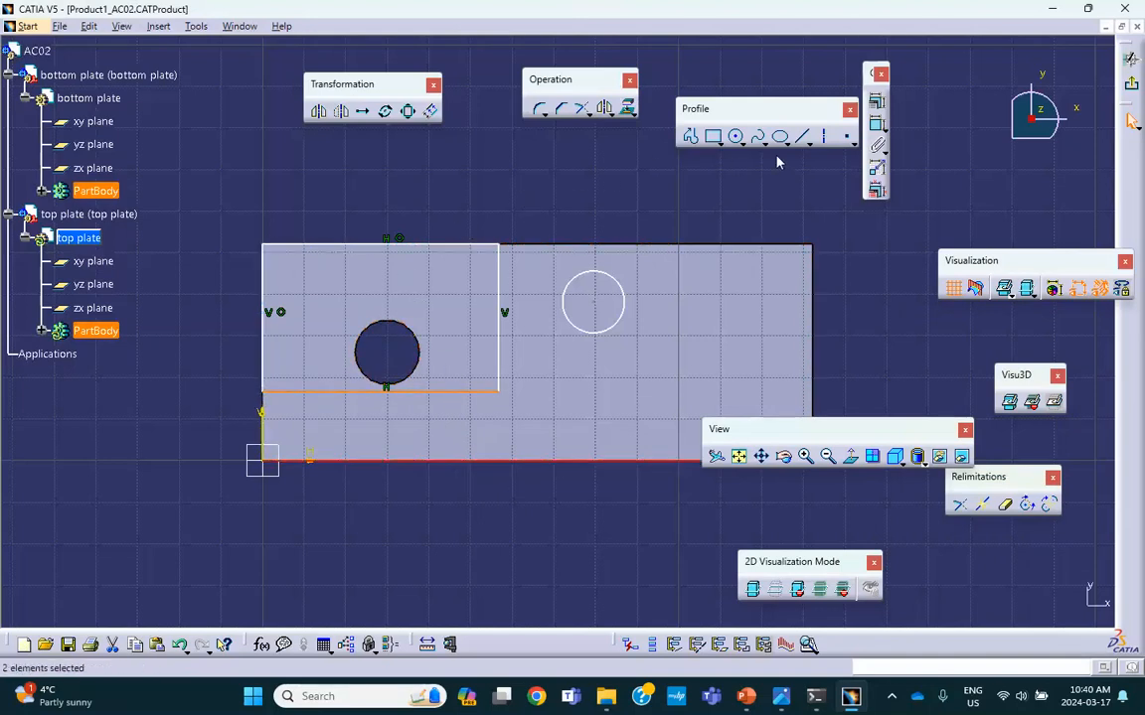
left_click(877, 102)
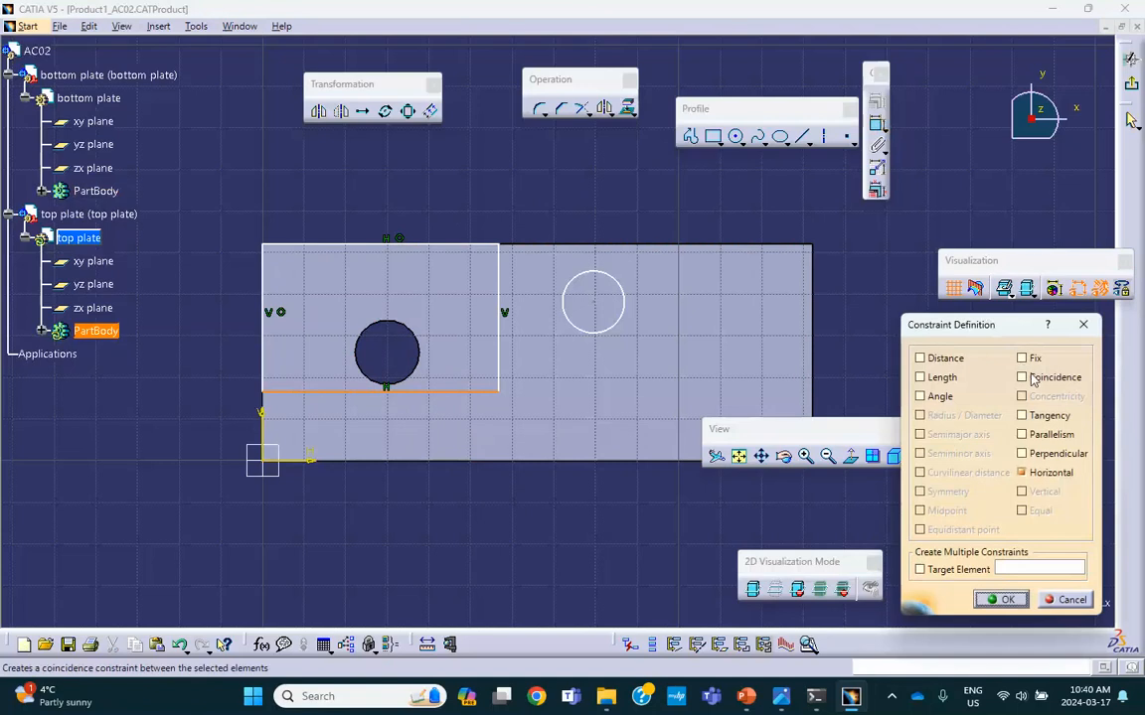
left_click(1023, 377)
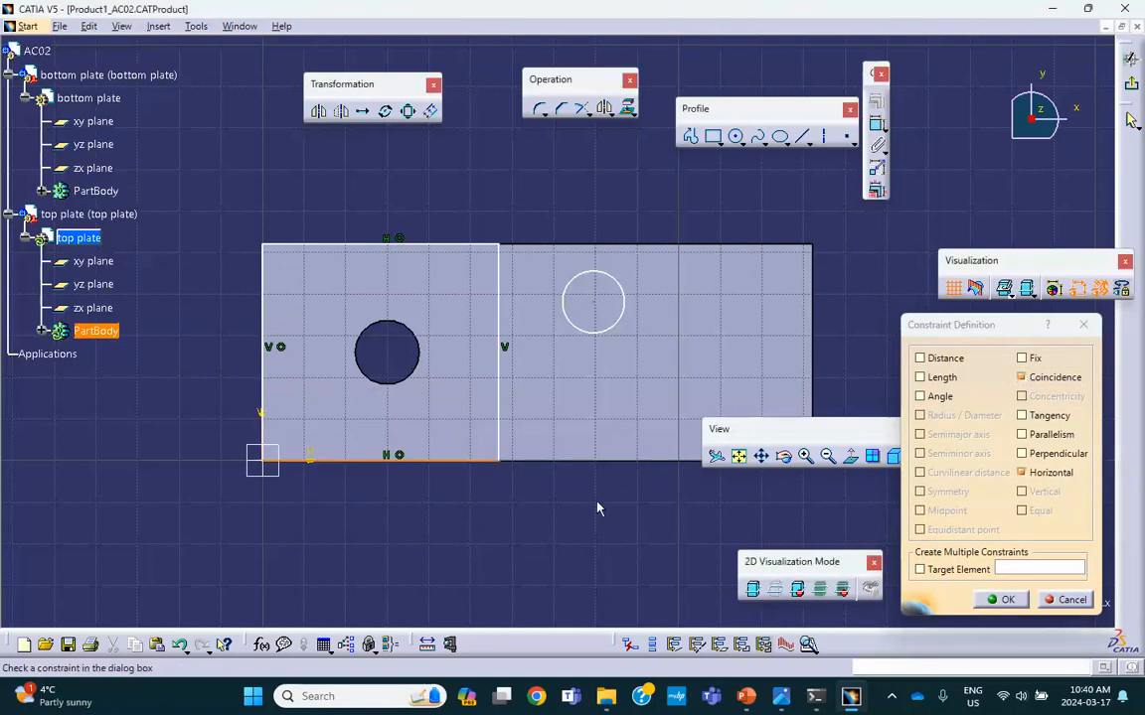
left_click(1001, 601)
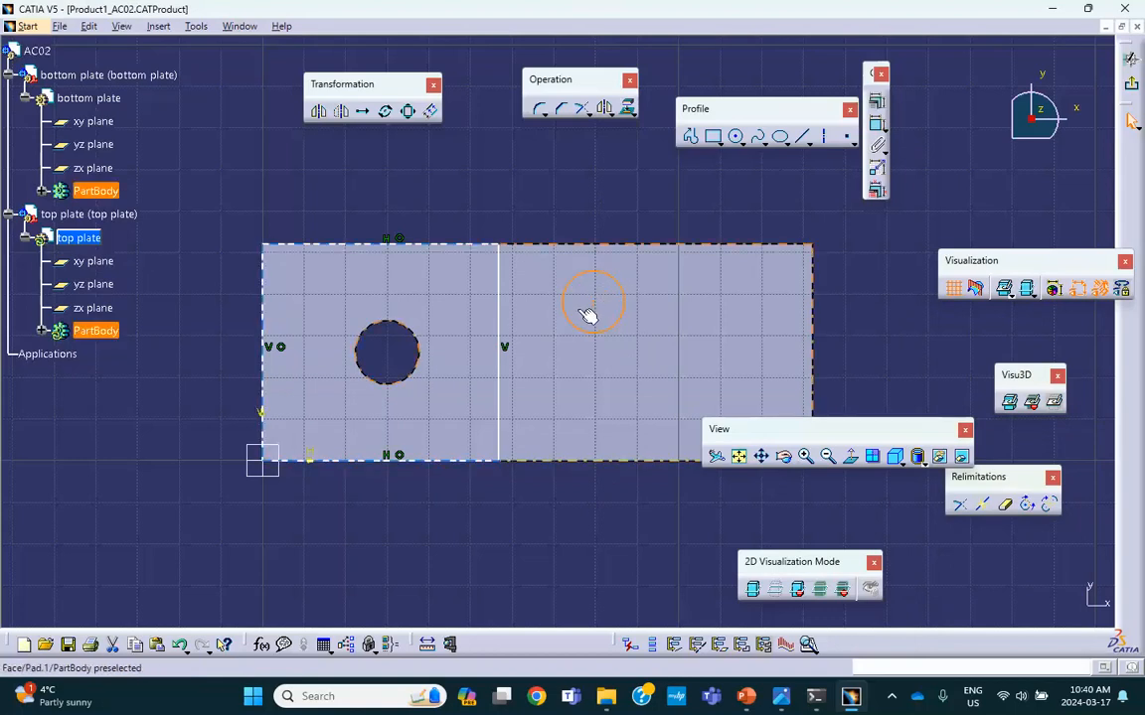
- Make the sketched circle coincident with the edge of the bottom plate's hole
left_click(407, 330)
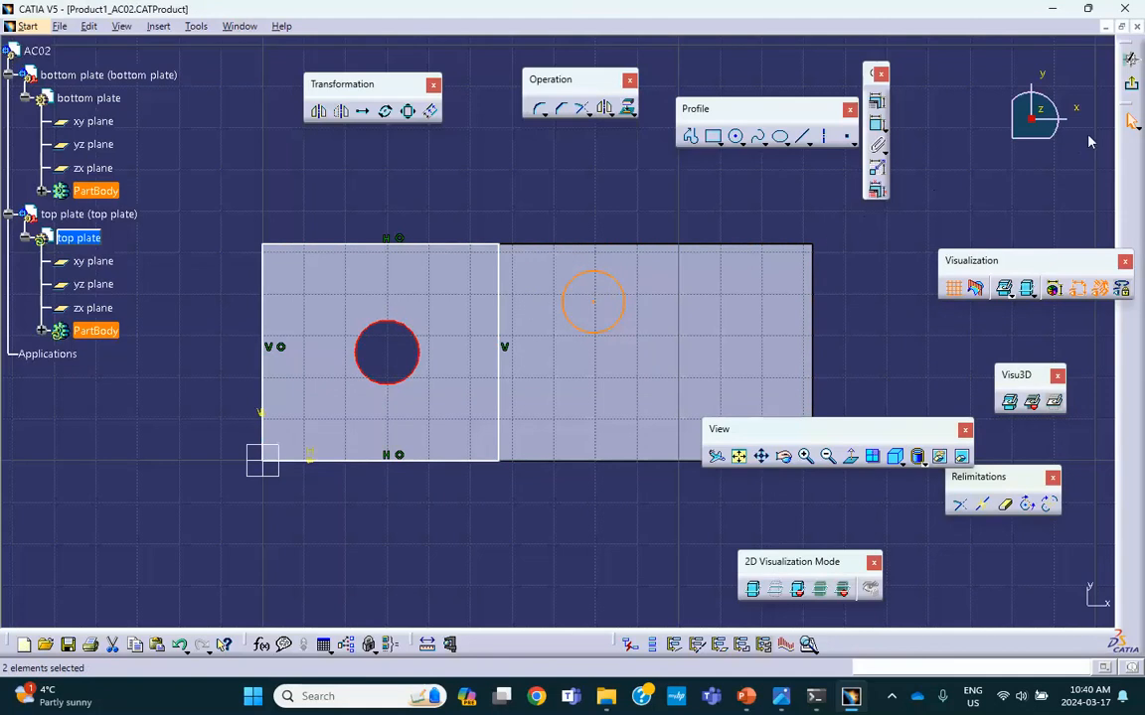
left_click(876, 125)
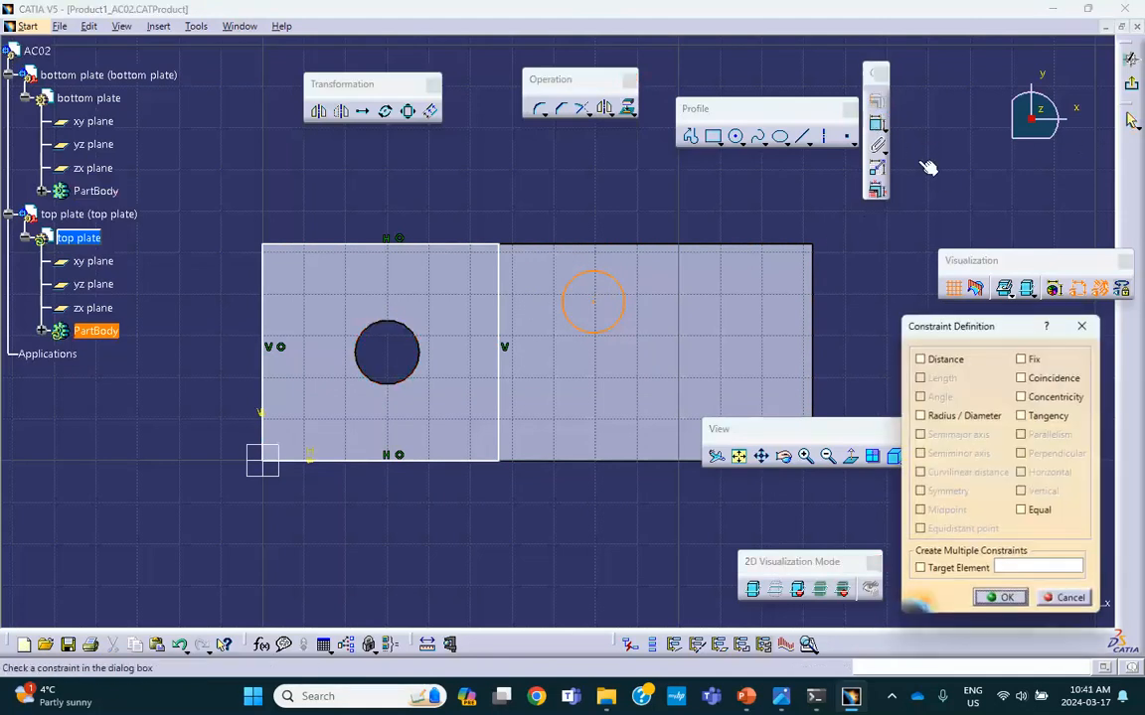
left_click(1021, 378)
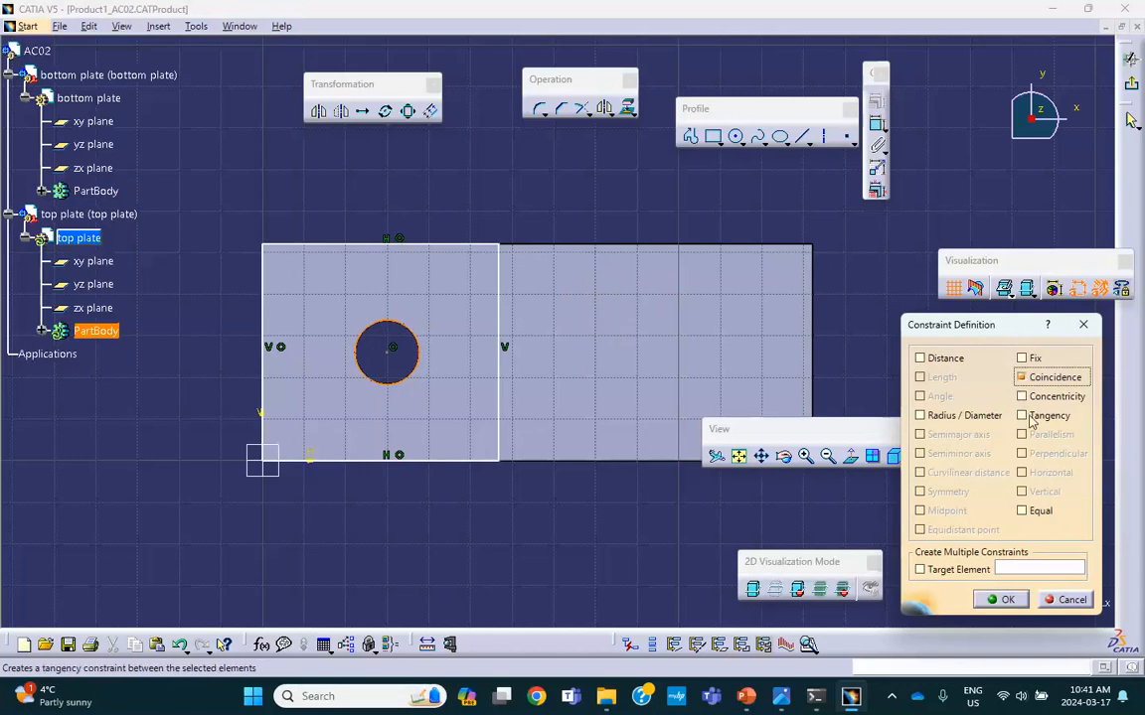
left_click(1006, 600)
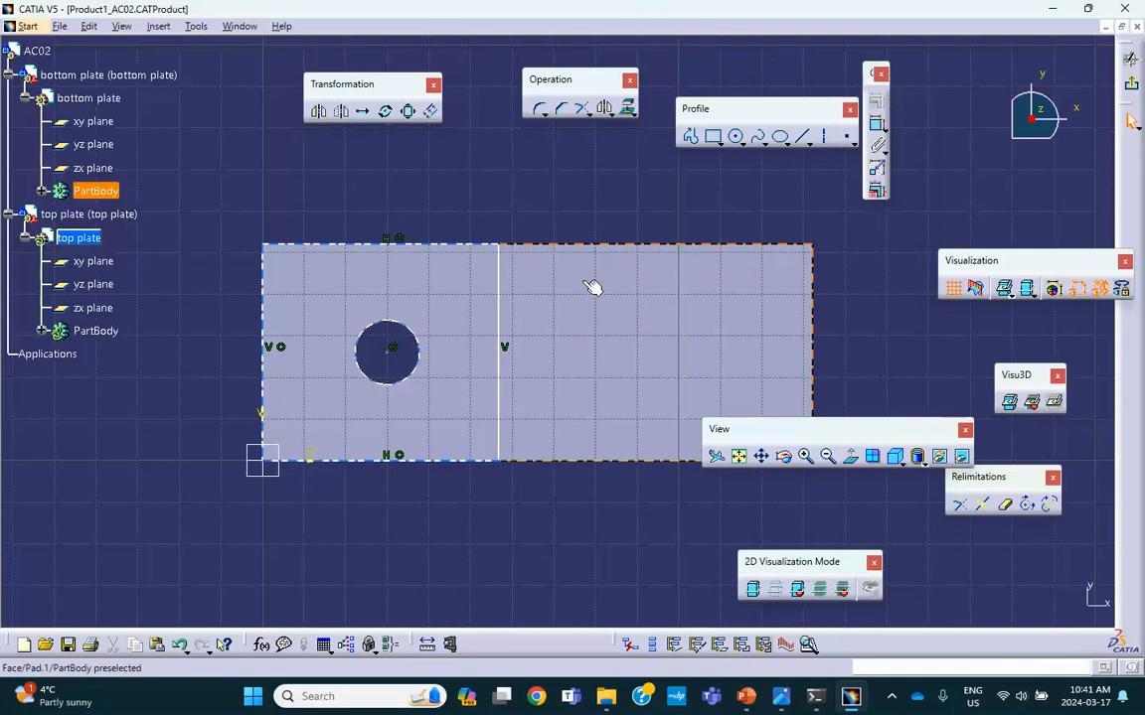
- Exit the sketch and pad it upward from the bottom plate to the same thickness as that plate
left_click(1133, 86)
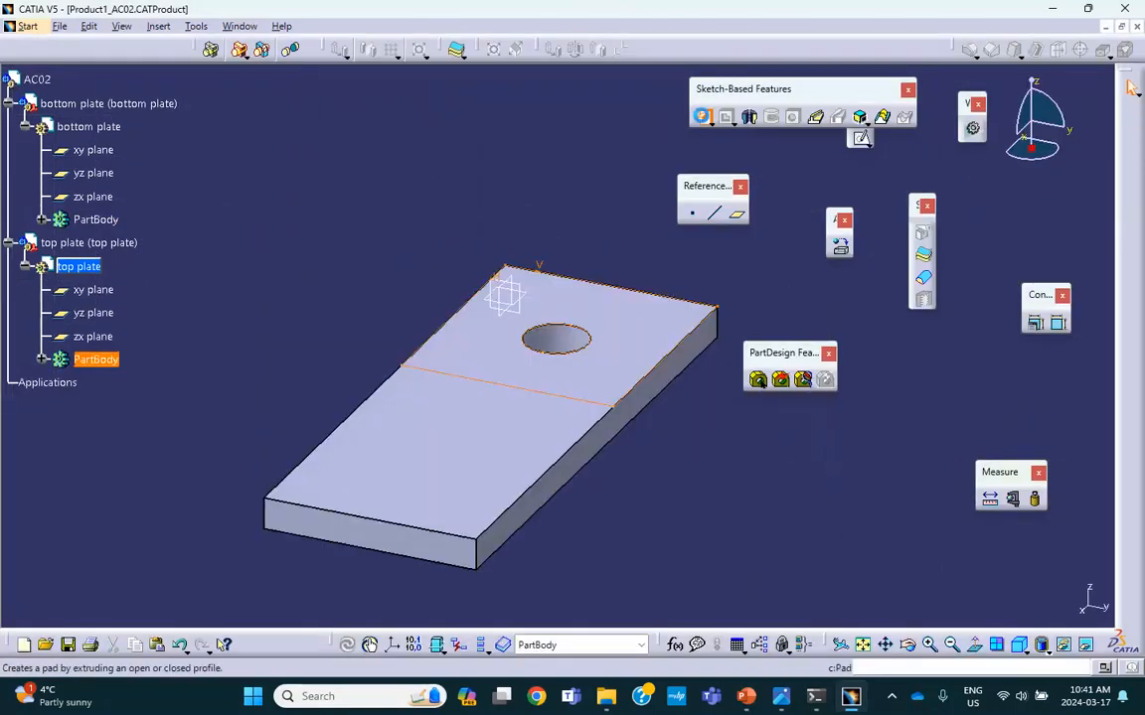
left_click(704, 117)
key("BackSpace")
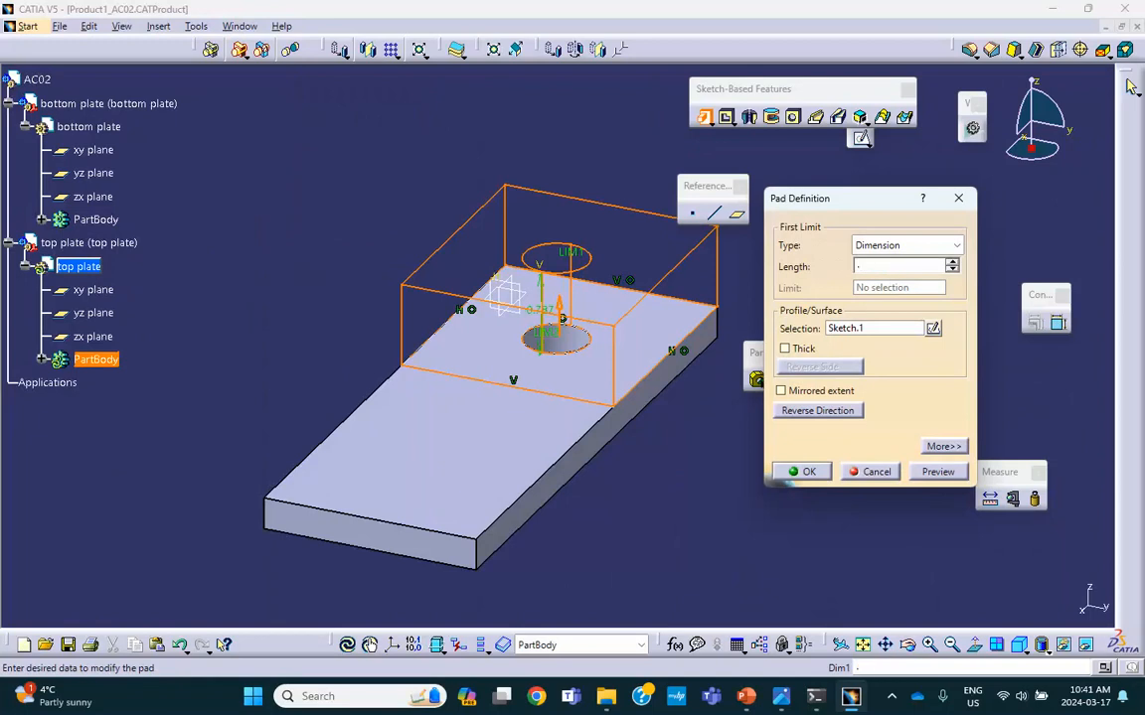
left_click(807, 472)
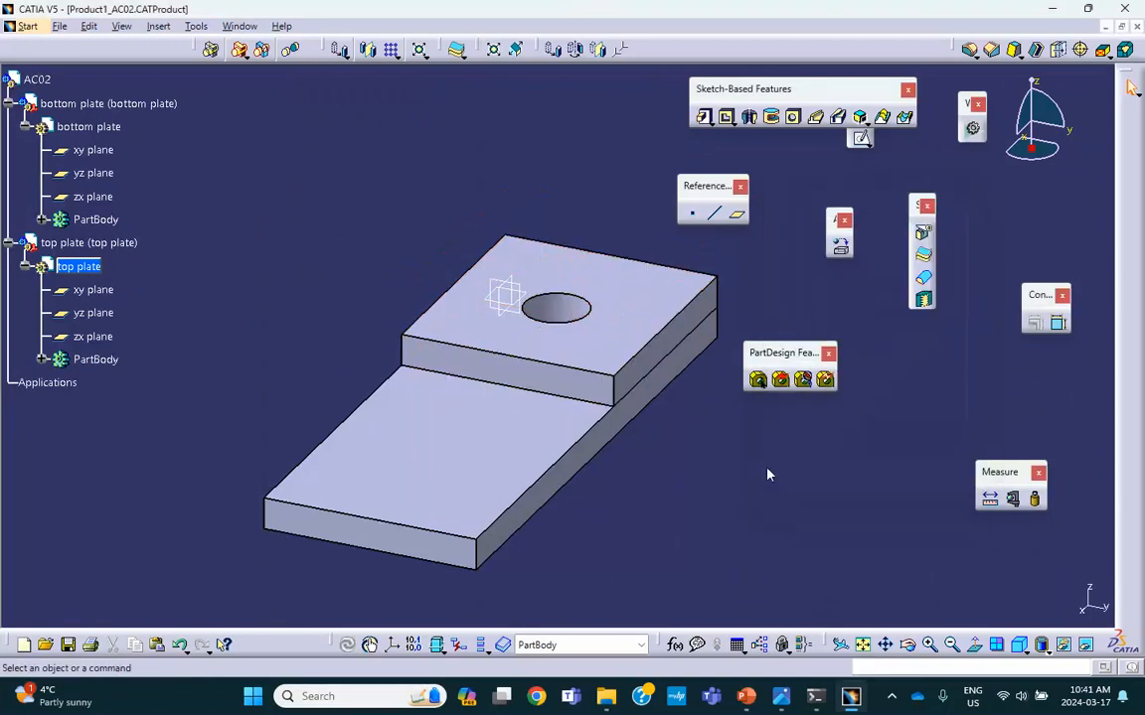
- Activate the AC02 assembly and insert a new part under it, using the assembly's origin as the part's origin
middle_click_drag(495, 488, 795, 442)
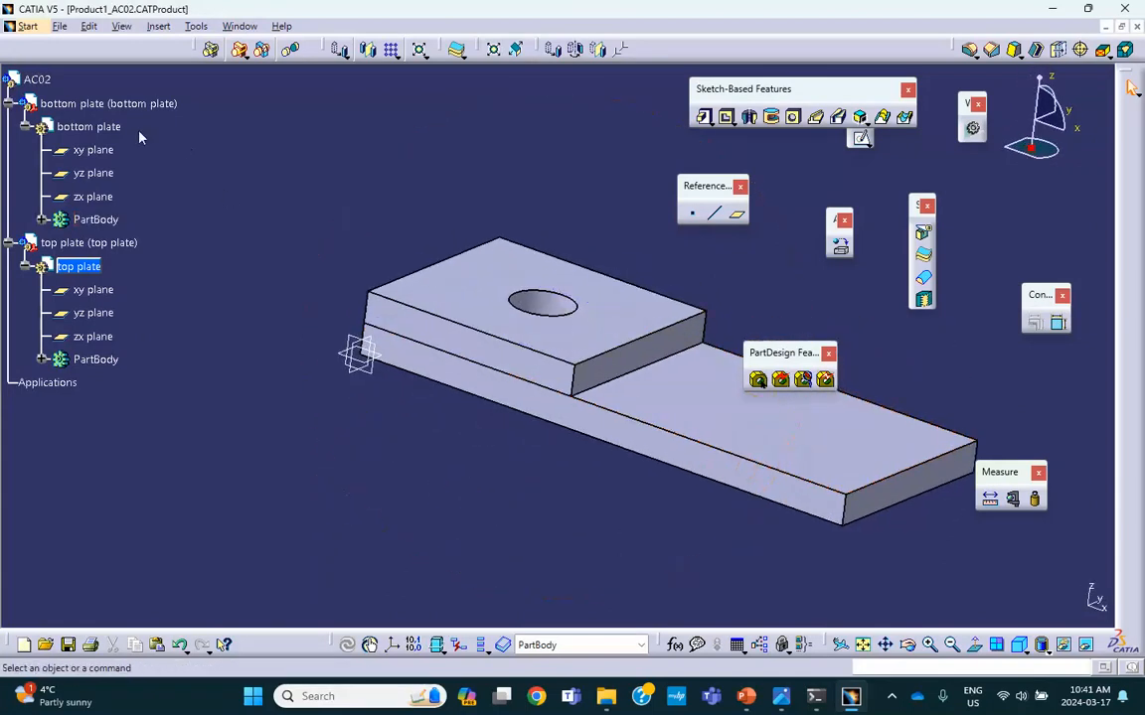
left_click(30, 78)
left_click(159, 26)
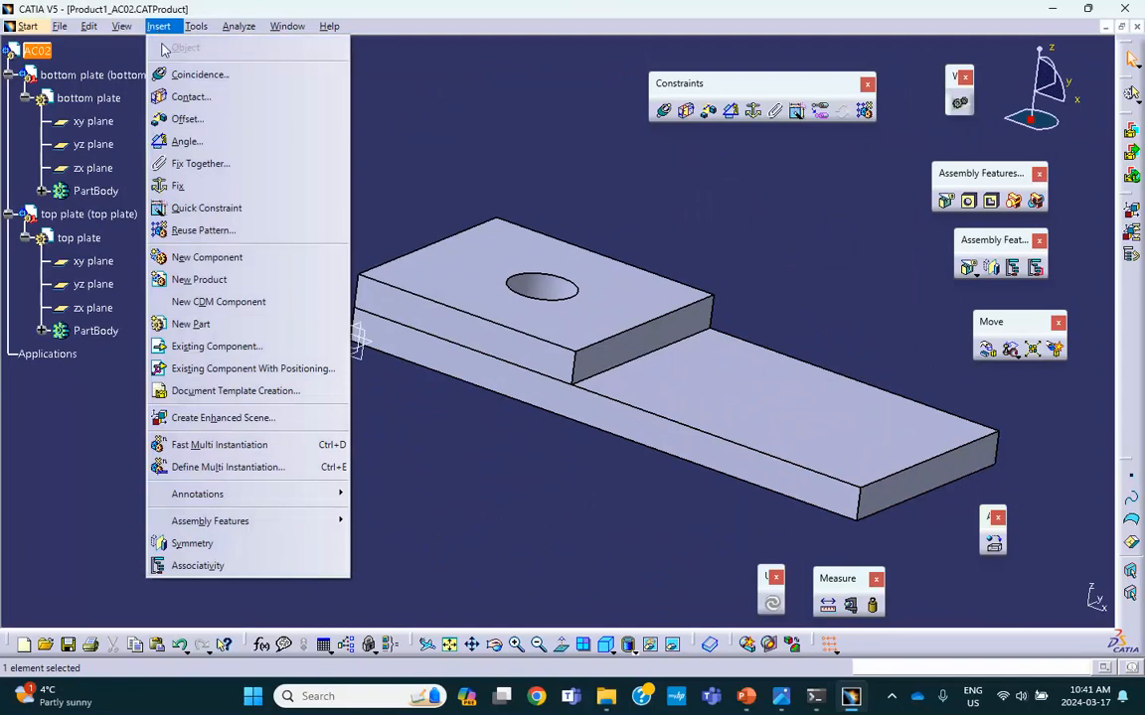
left_click(227, 325)
left_click(690, 404)
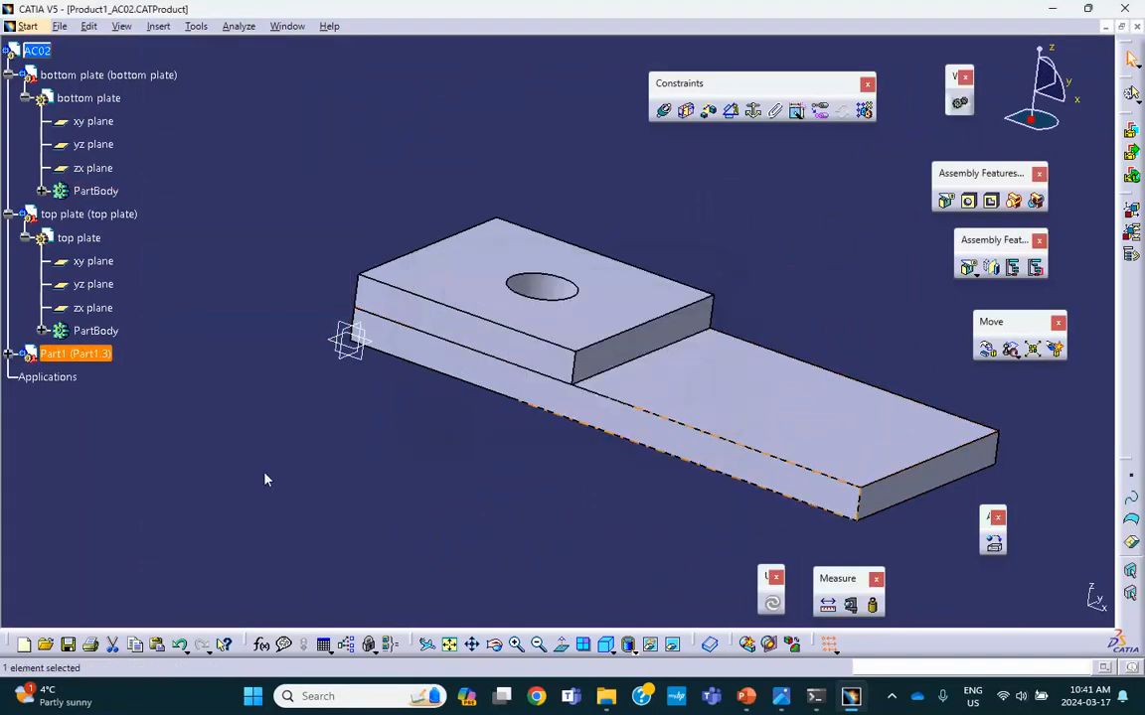
- Set both the part number and the instance name of the newly inserted part to "bolt"
left_click(6, 353)
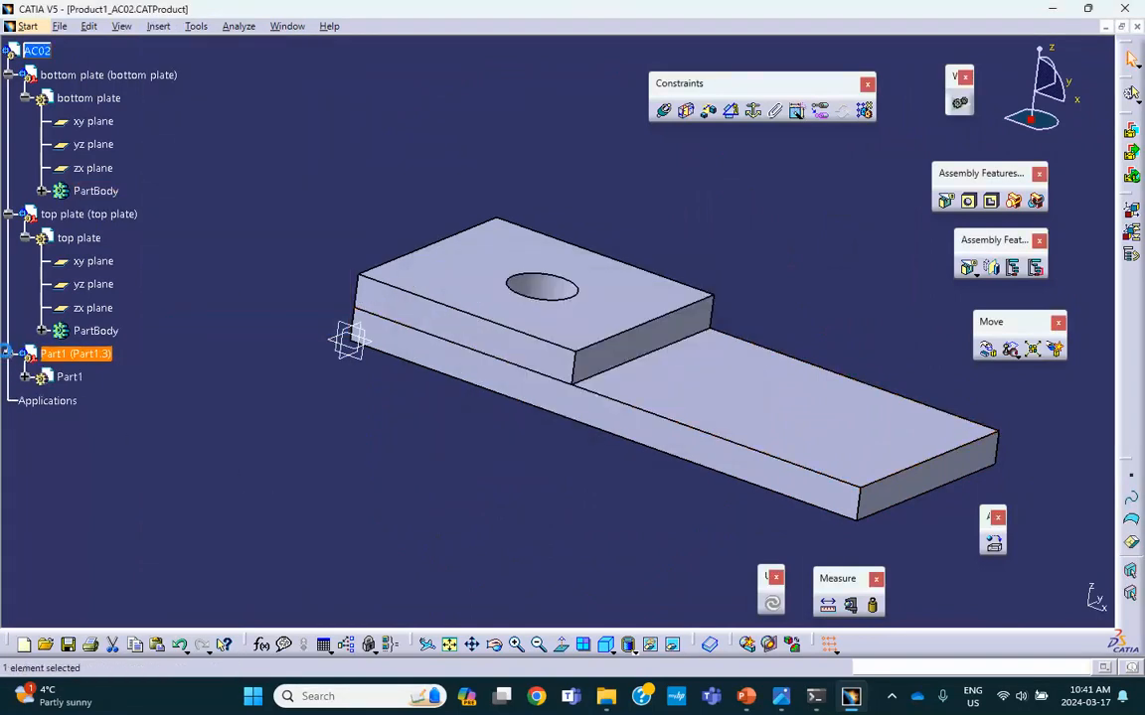
right_click(78, 334)
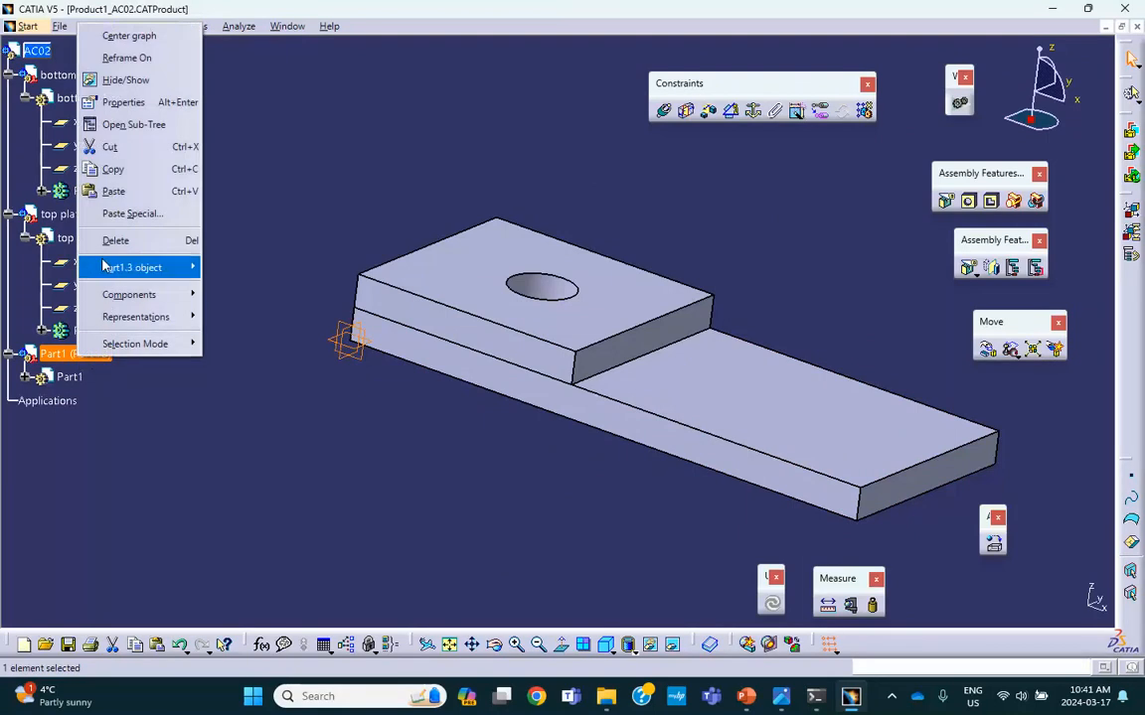
left_click(134, 103)
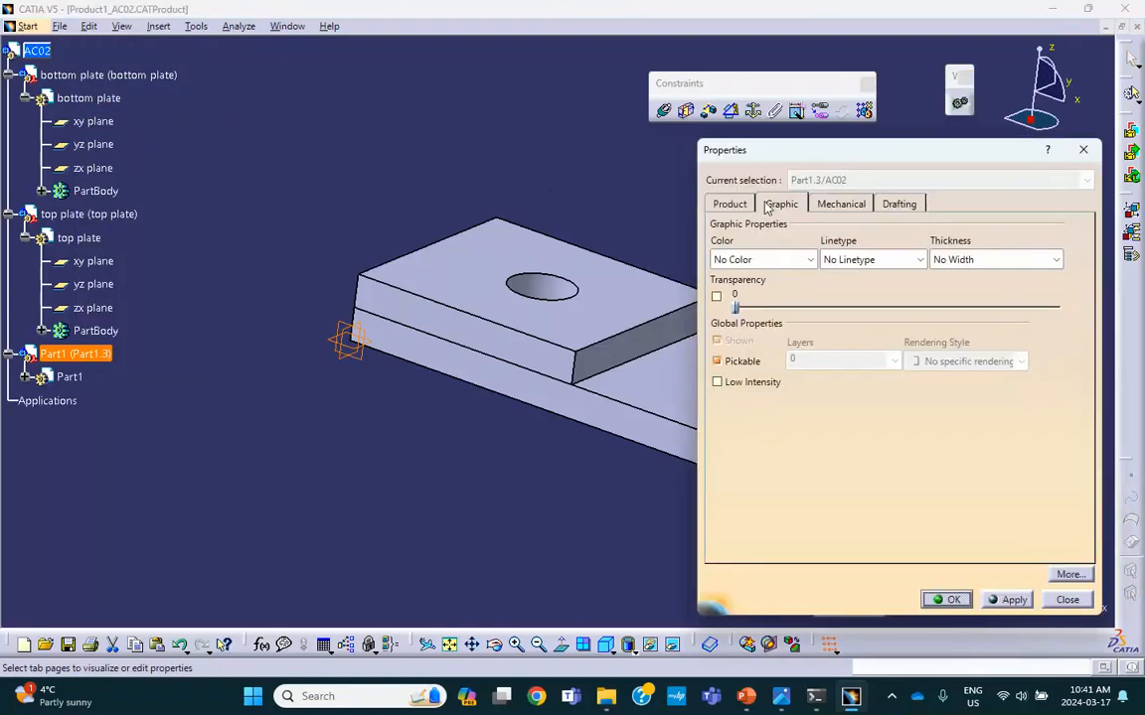
left_click(732, 203)
left_click_drag(813, 433, 724, 444)
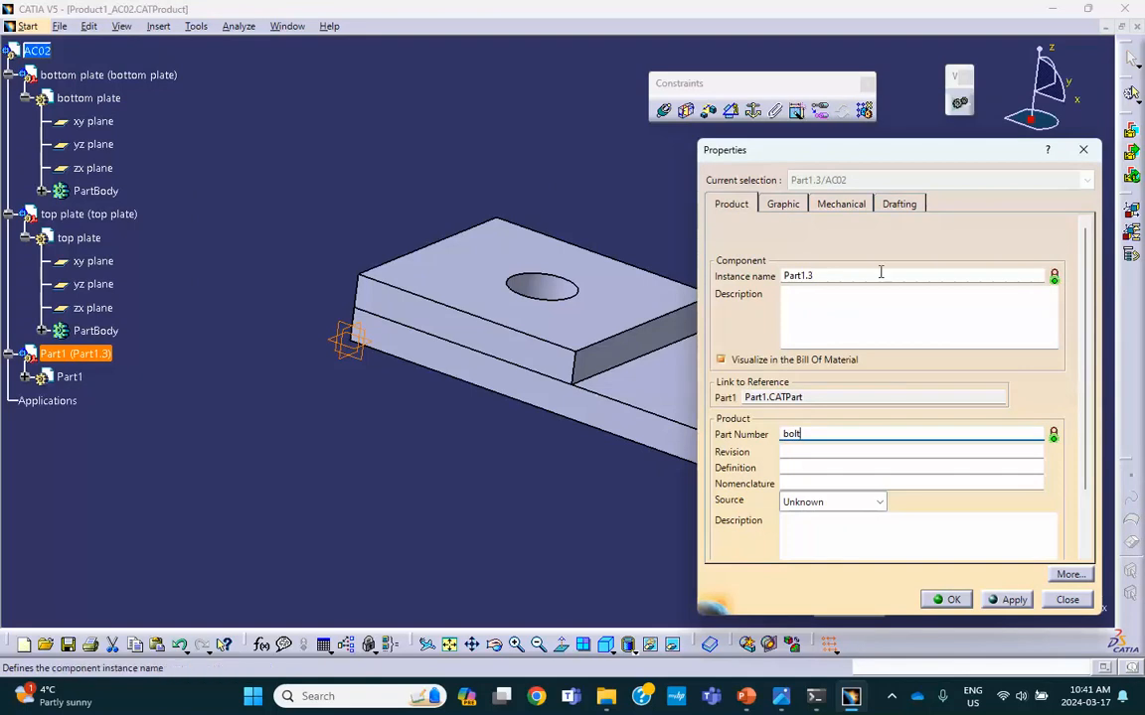
left_click_drag(827, 275, 753, 264)
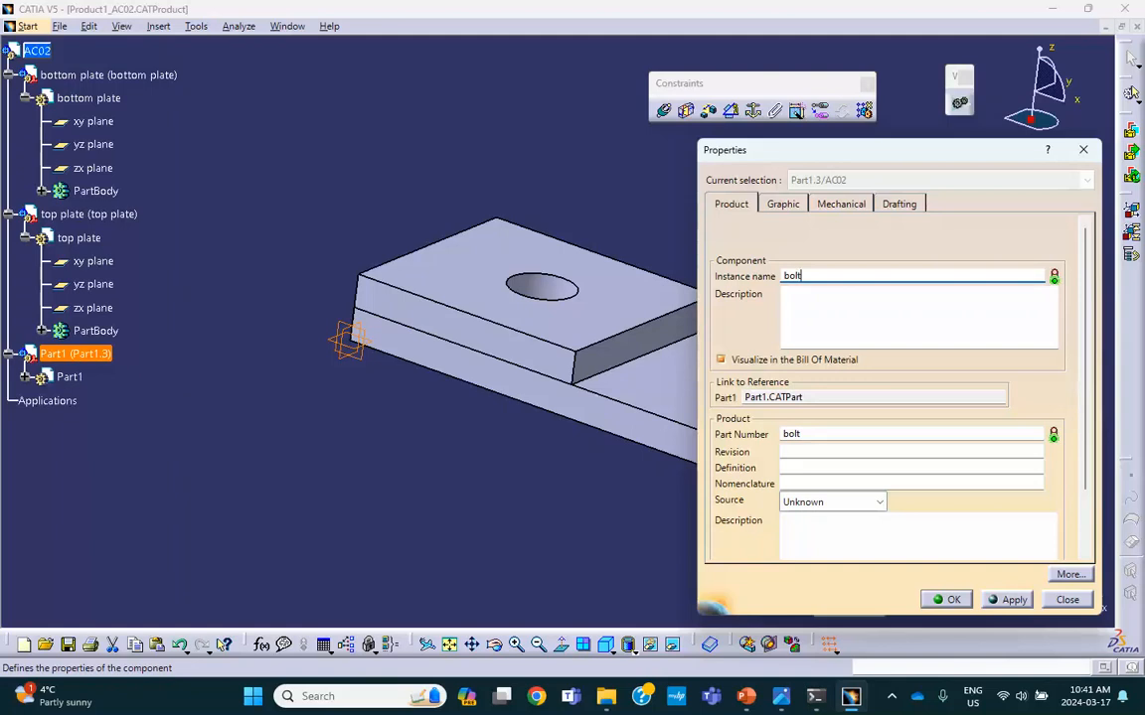
left_click(945, 599)
- Activate the bolt part for editing in Part Design
double_click(64, 377)
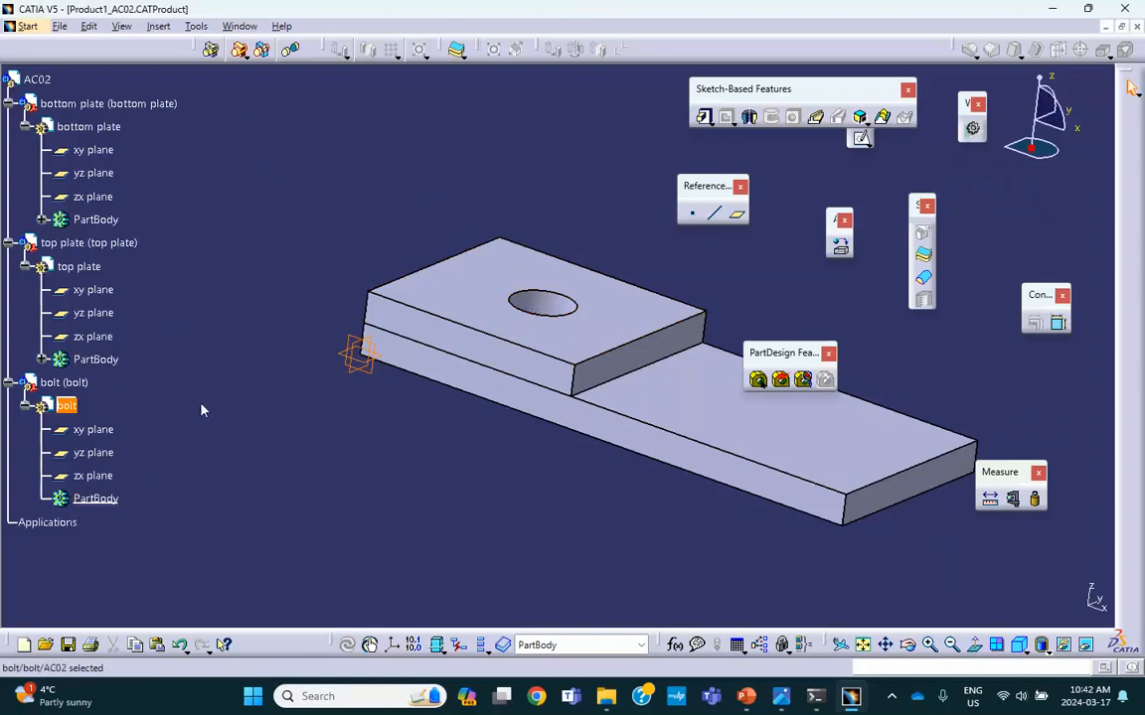
left_click(442, 192)
left_click(78, 408)
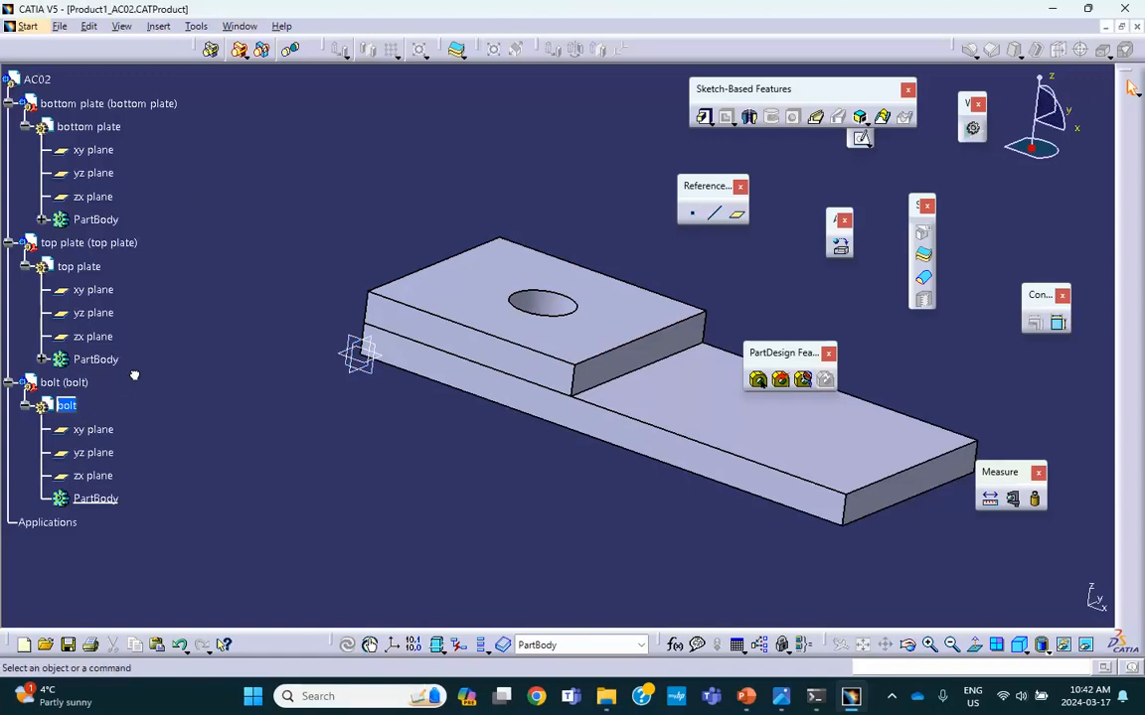
- Start a sketch on the top plate's upper face and project the hole's circular edge into it
left_click(464, 282)
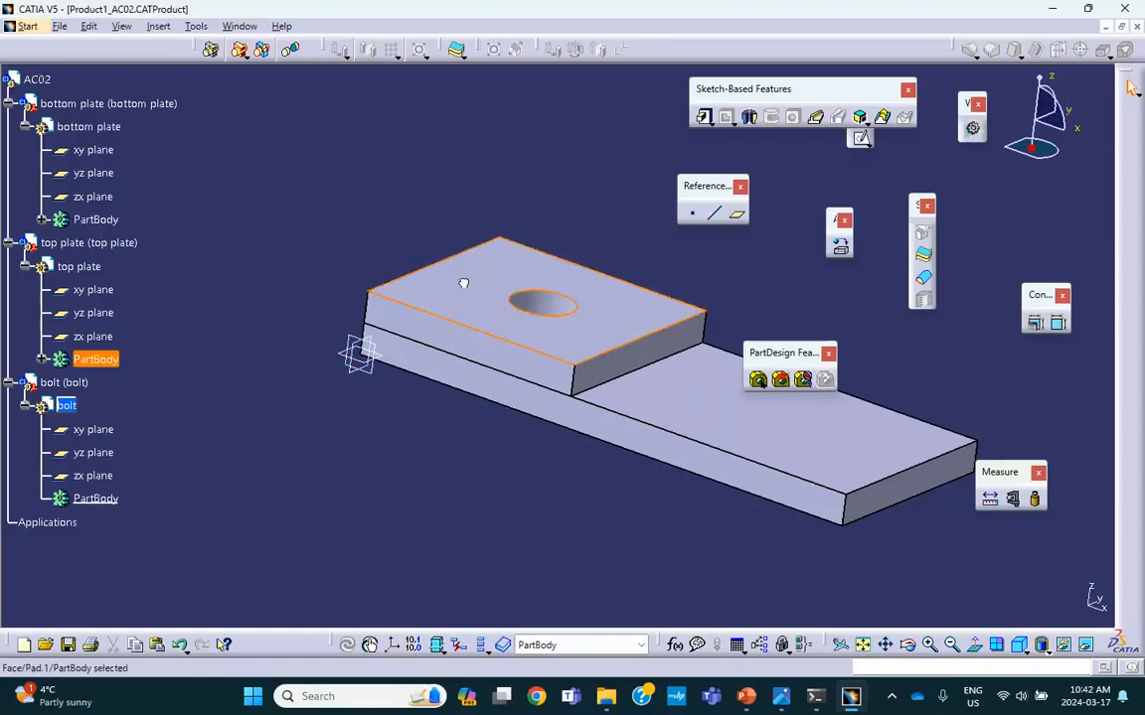
left_click(860, 139)
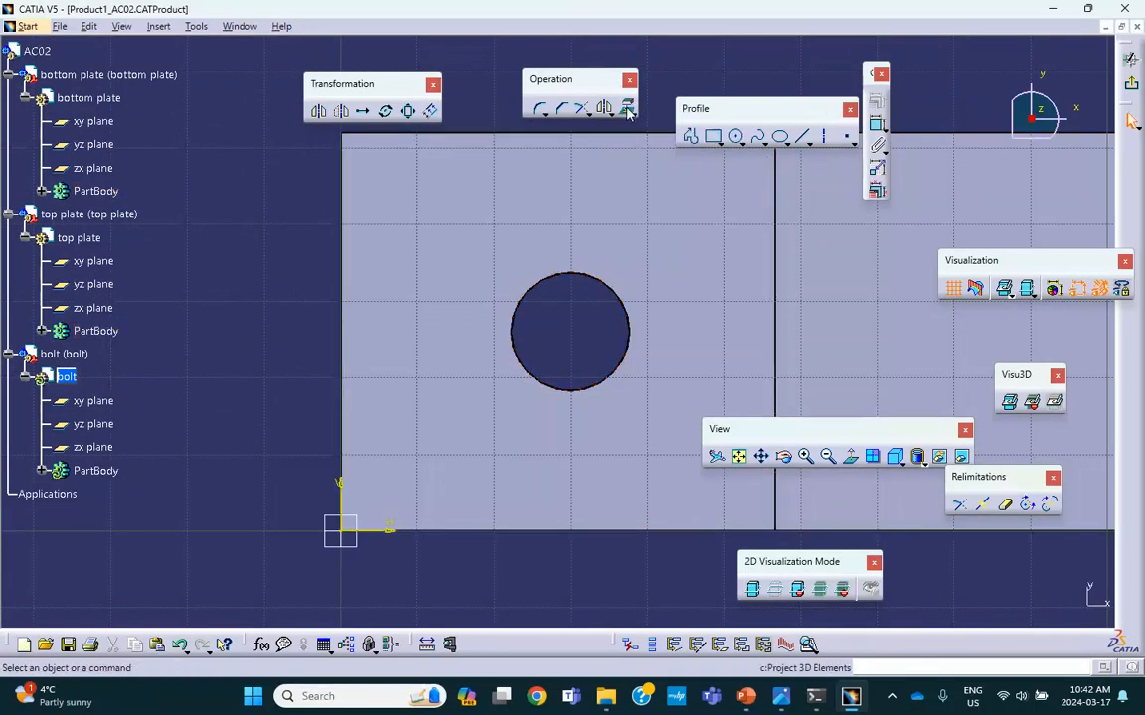
left_click(627, 112)
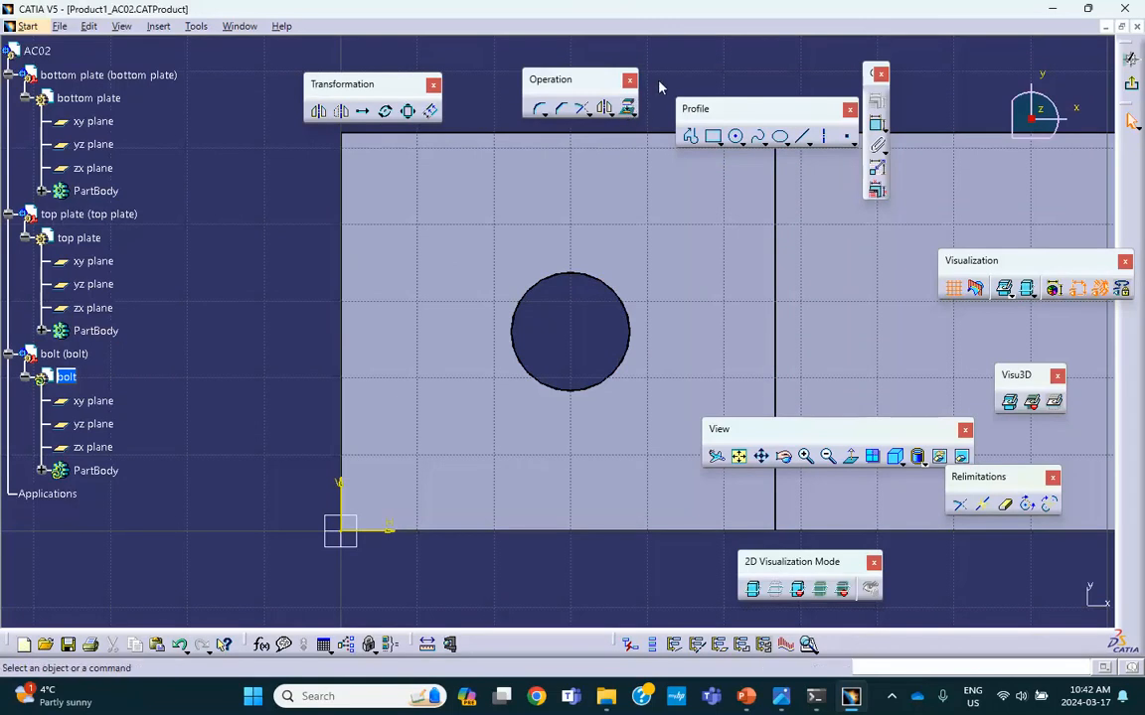
left_click(628, 111)
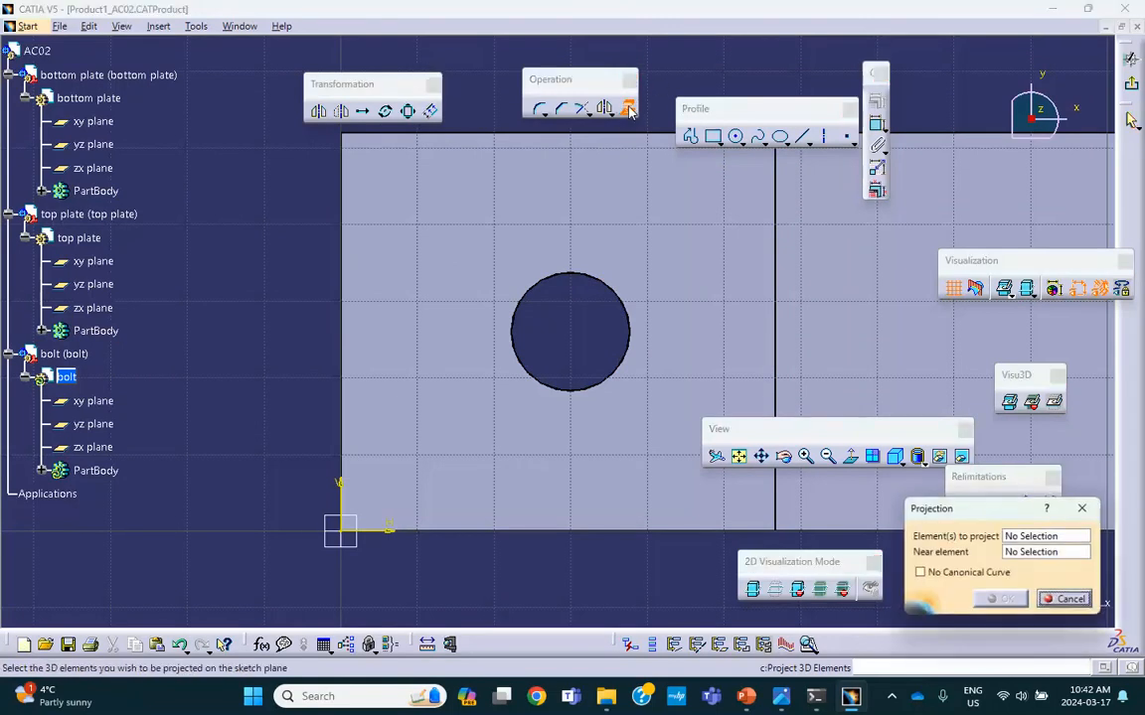
left_click(564, 283)
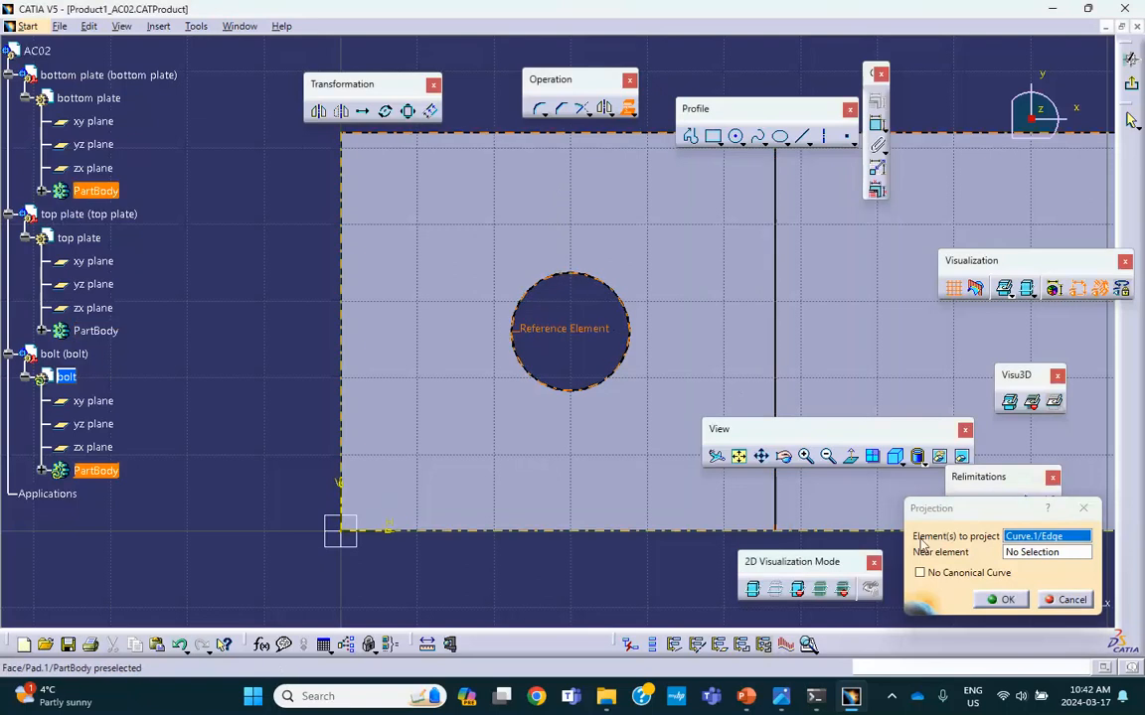
left_click(1006, 600)
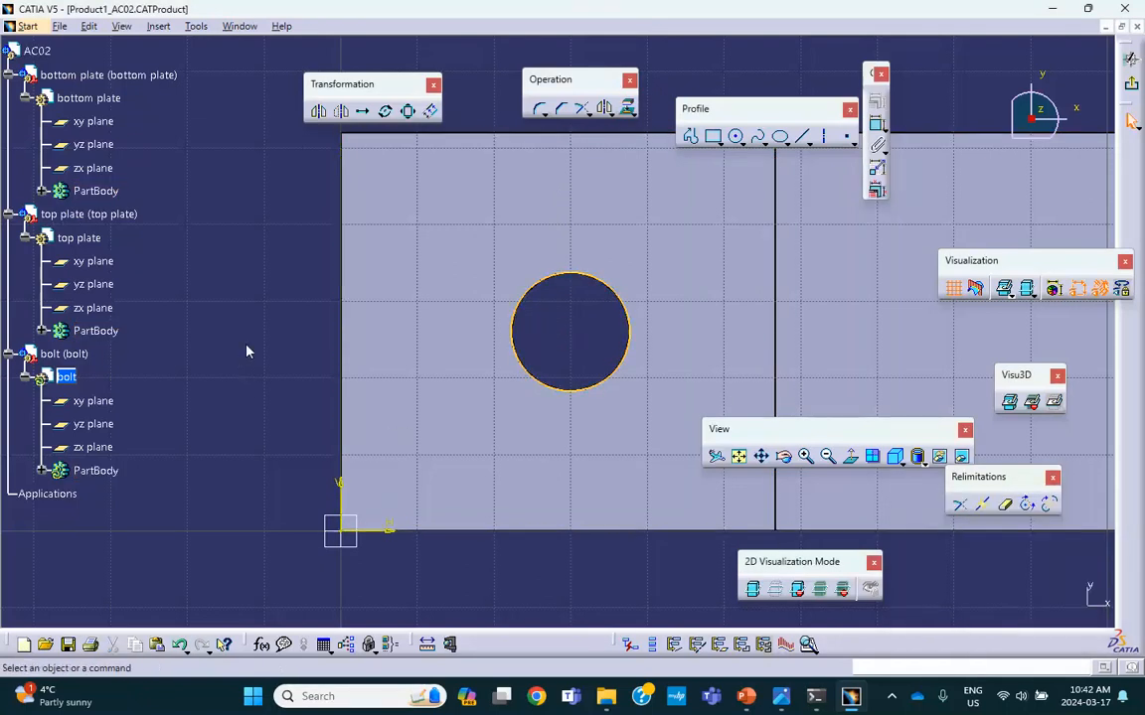
- Exit the sketch and pad the projected circle 1 in downward through the hole as the bolt shank
left_click(1135, 88)
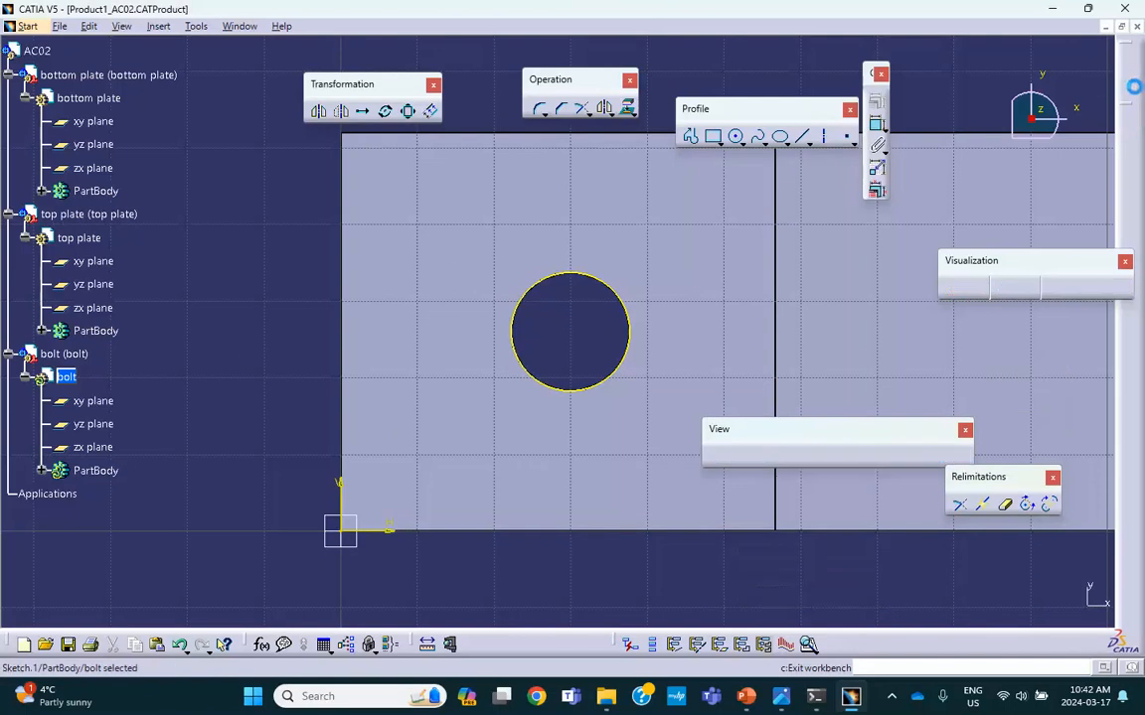
mouse_move(519, 148)
middle_mouse_down()
mouse_move(417, 116)
mouse_move(412, 187)
middle_mouse_up()
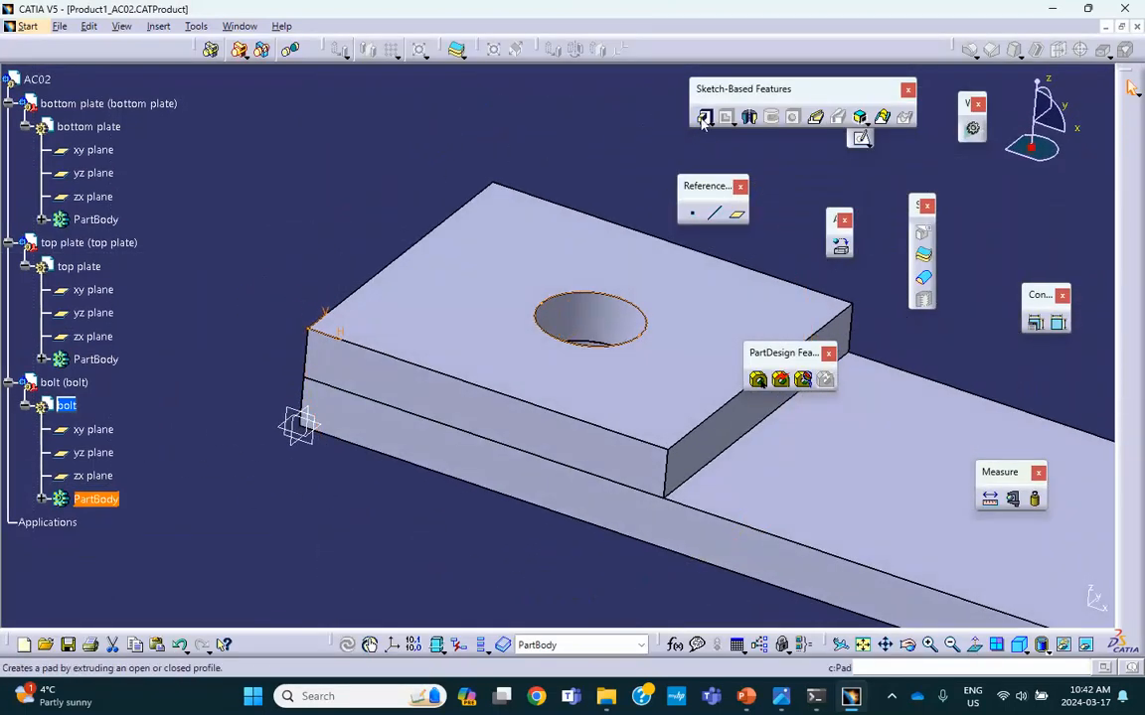
left_click(704, 116)
left_click(813, 416)
middle_click_drag(695, 327, 685, 314)
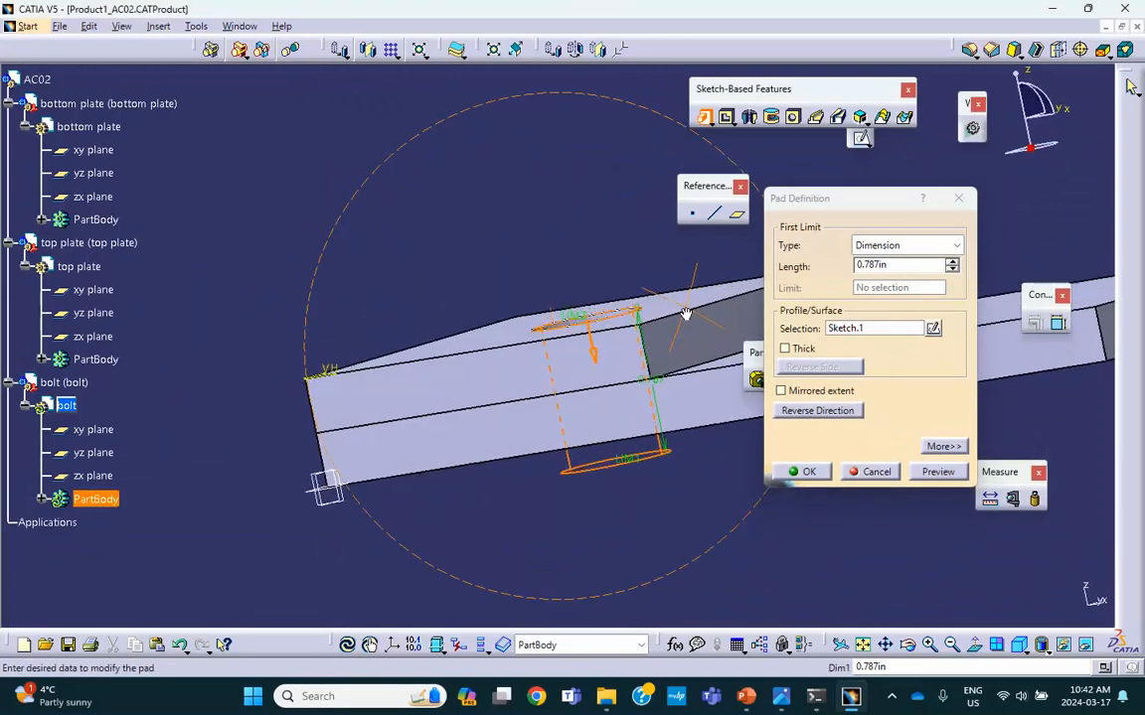
left_click(950, 263)
left_click_drag(939, 267, 793, 271)
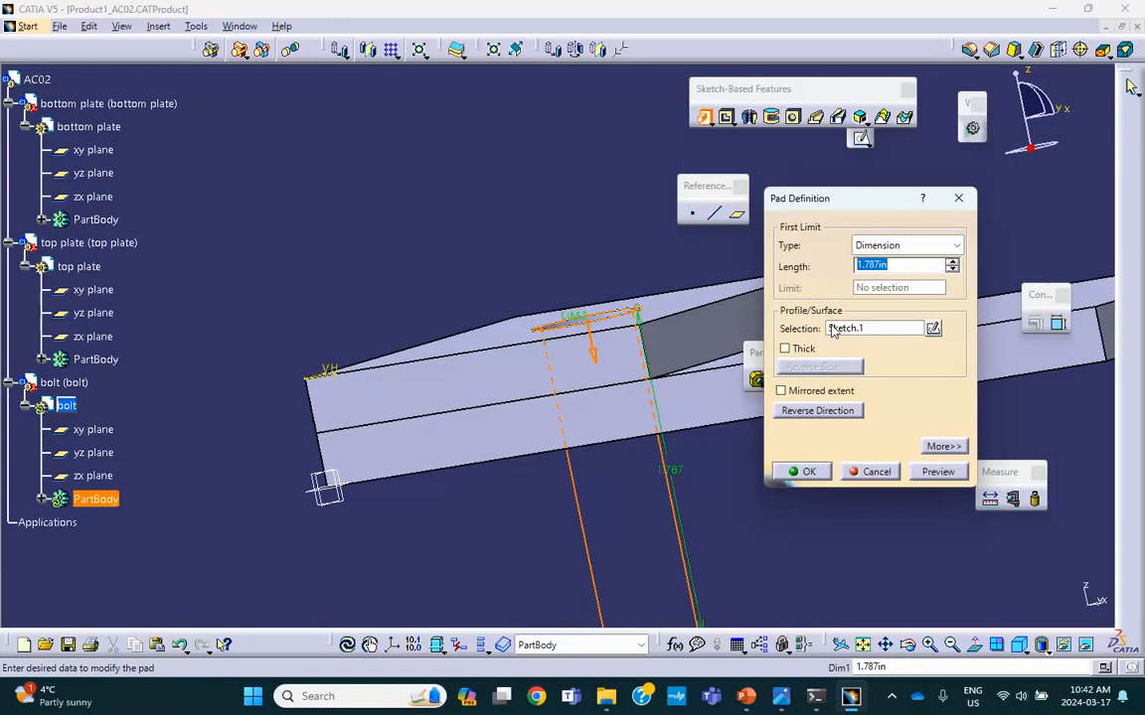
type("1")
left_click(937, 473)
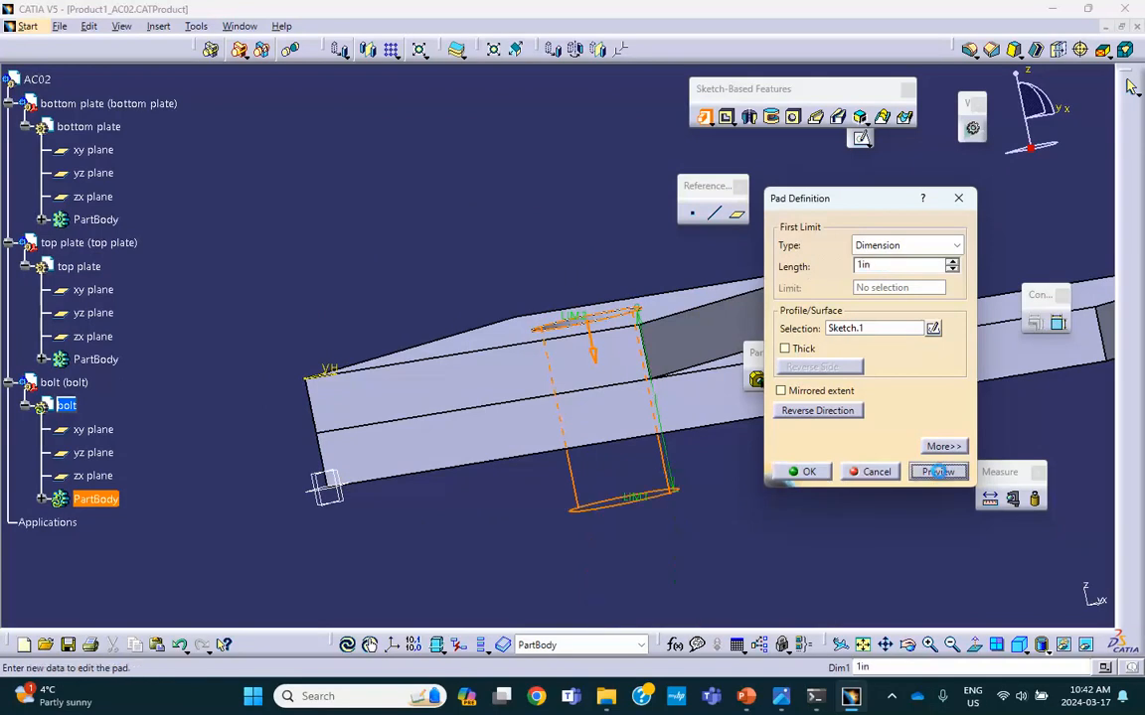
left_click(808, 472)
- Start a sketch on the shank's top face and draw a circle around its centre, larger than the shank
middle_click_drag(497, 174, 551, 283)
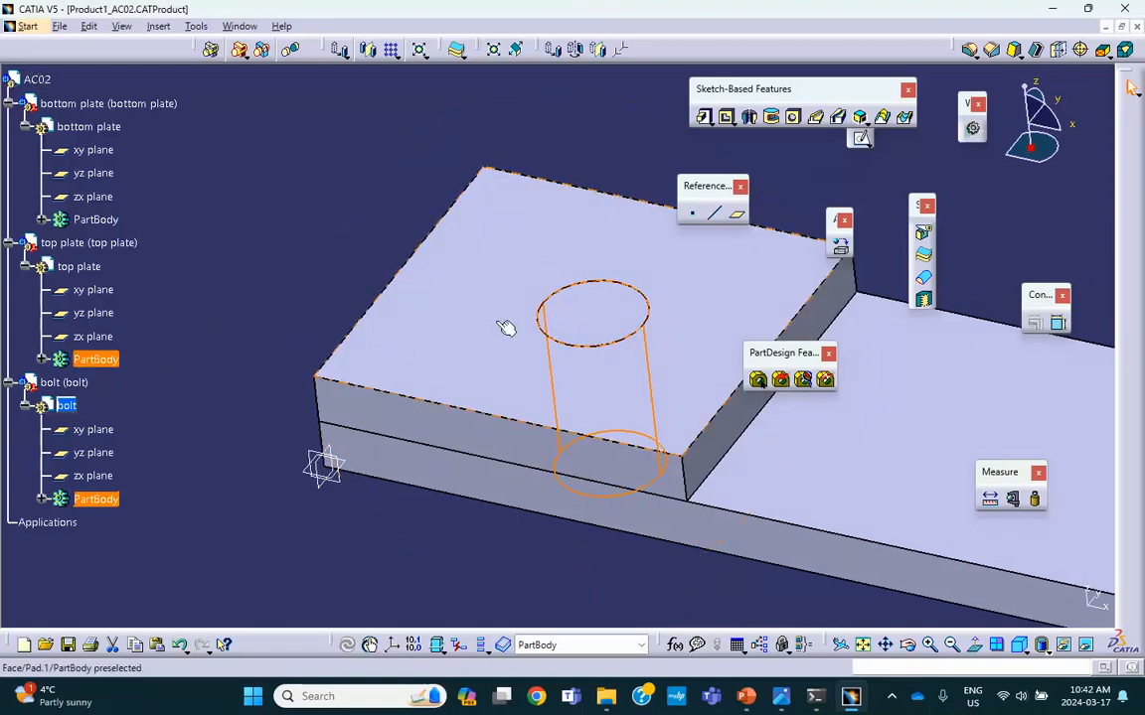
left_click(608, 309)
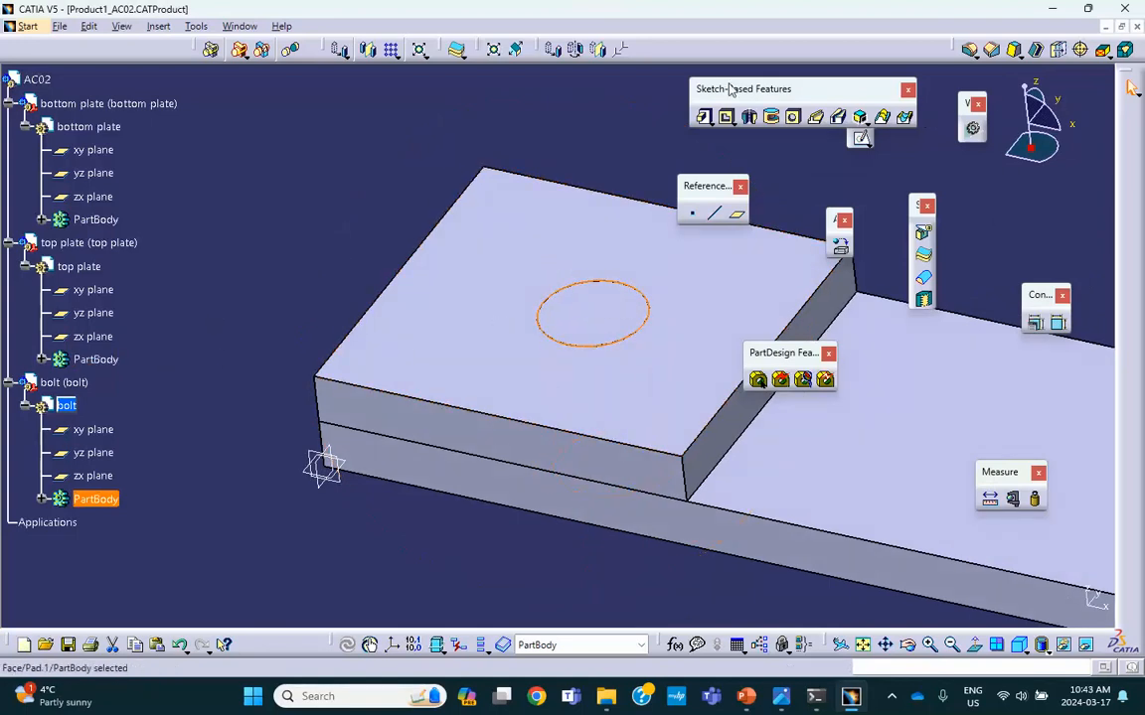
left_click(860, 138)
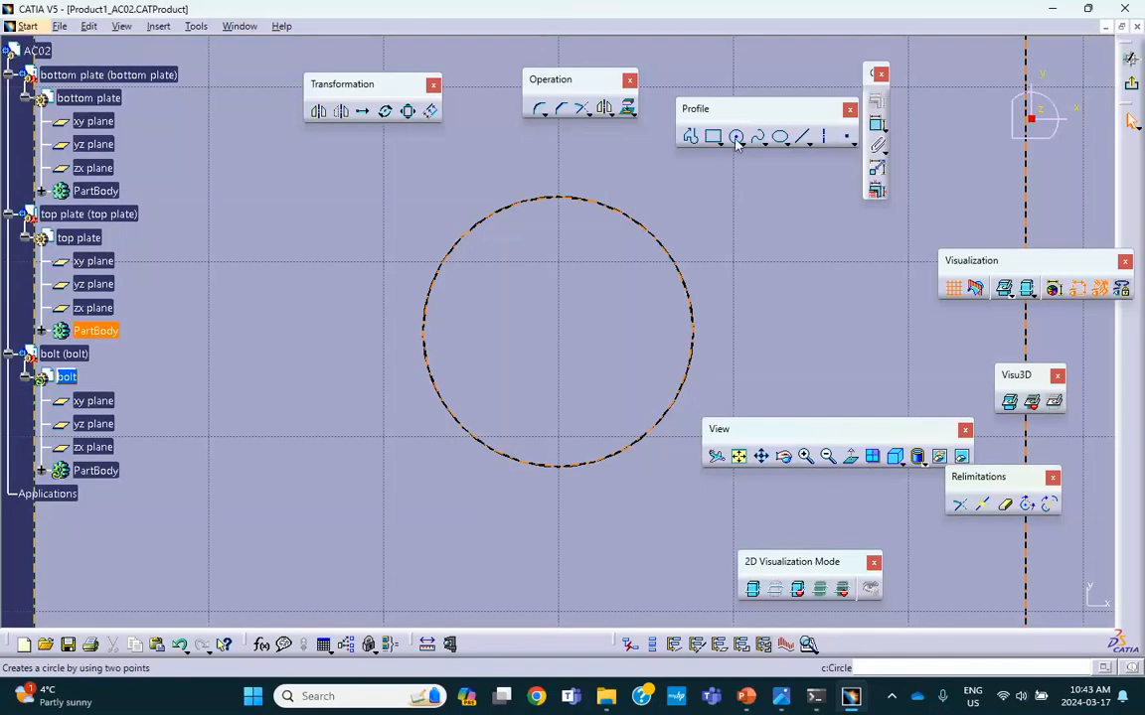
left_click(736, 138)
left_click(560, 335)
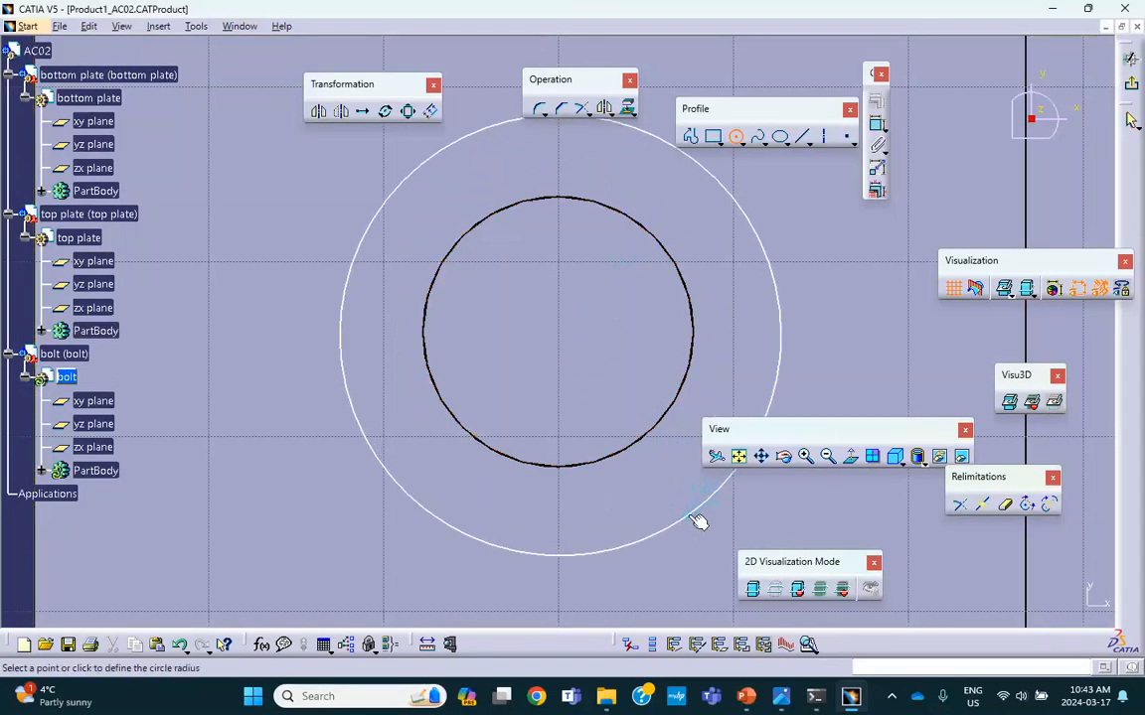
left_click(699, 522)
- Constrain the large circle to be concentric with the inner circular edge
left_click(395, 213)
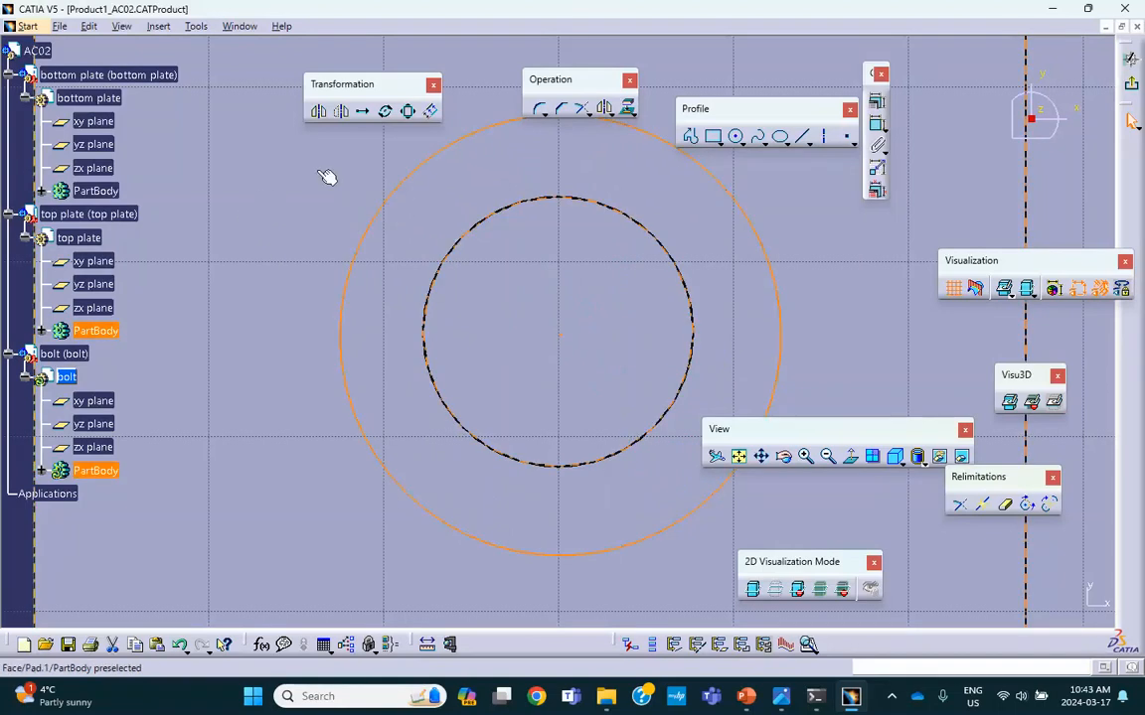
left_click(524, 201, "ctrl")
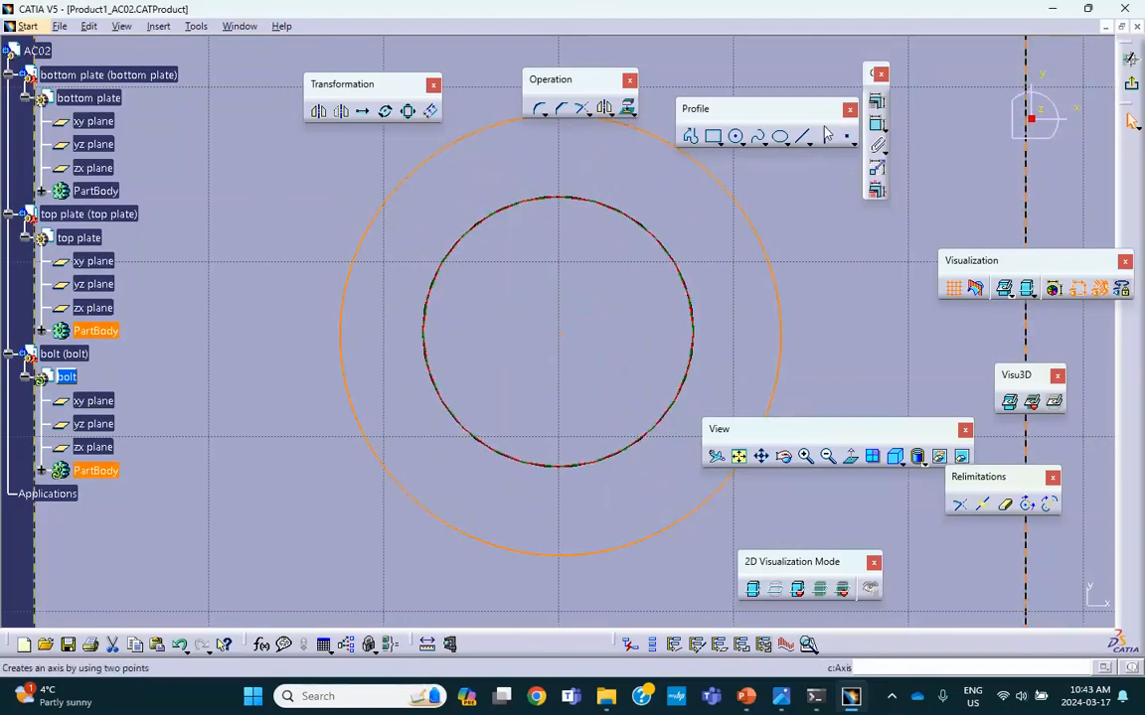
left_click(875, 101)
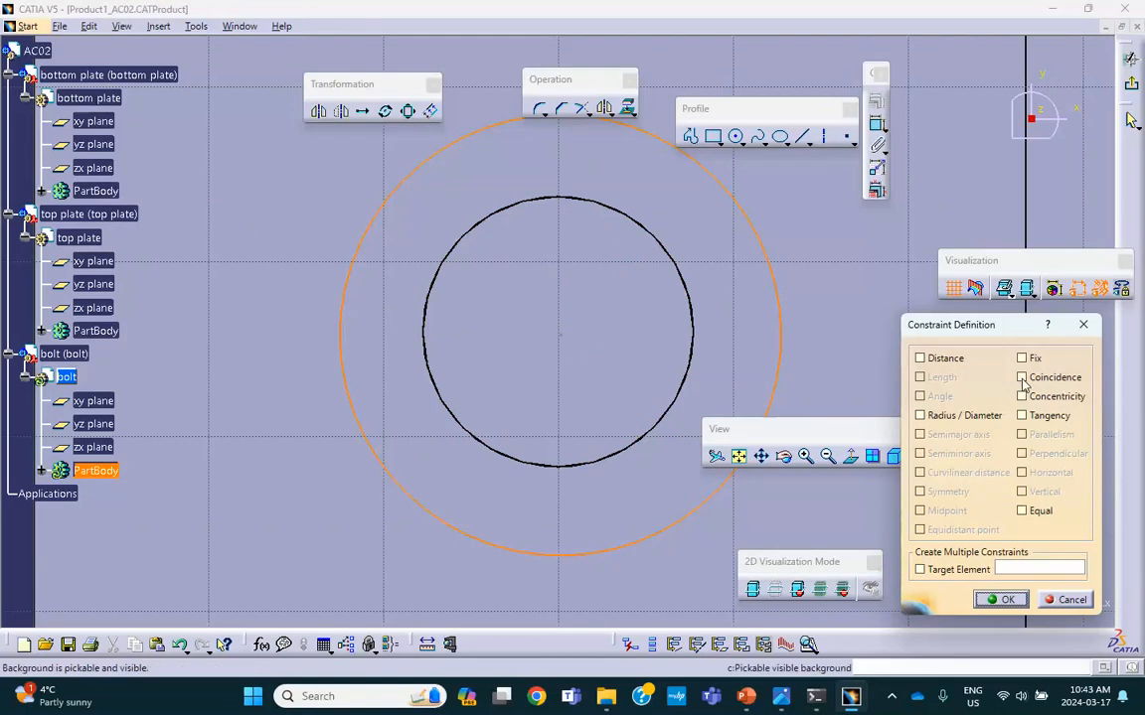
left_click(1023, 396)
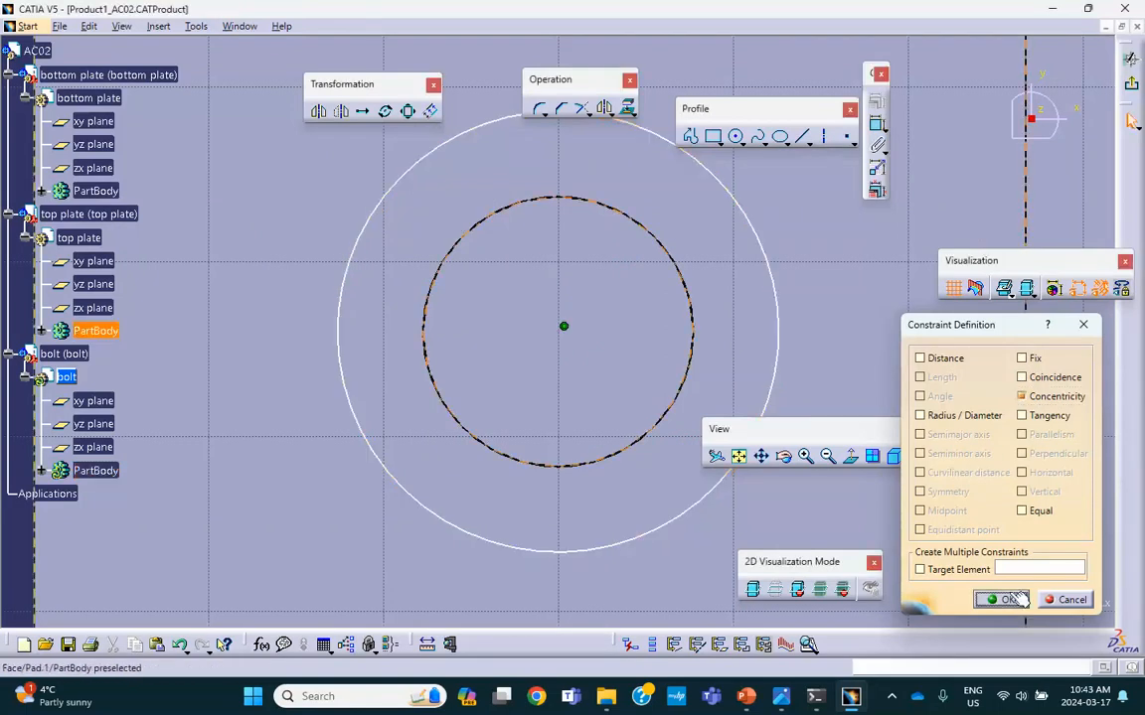
left_click(1017, 606)
- Exit the sketch and pad the large circle 2 in upward as the bolt head
left_click(1131, 84)
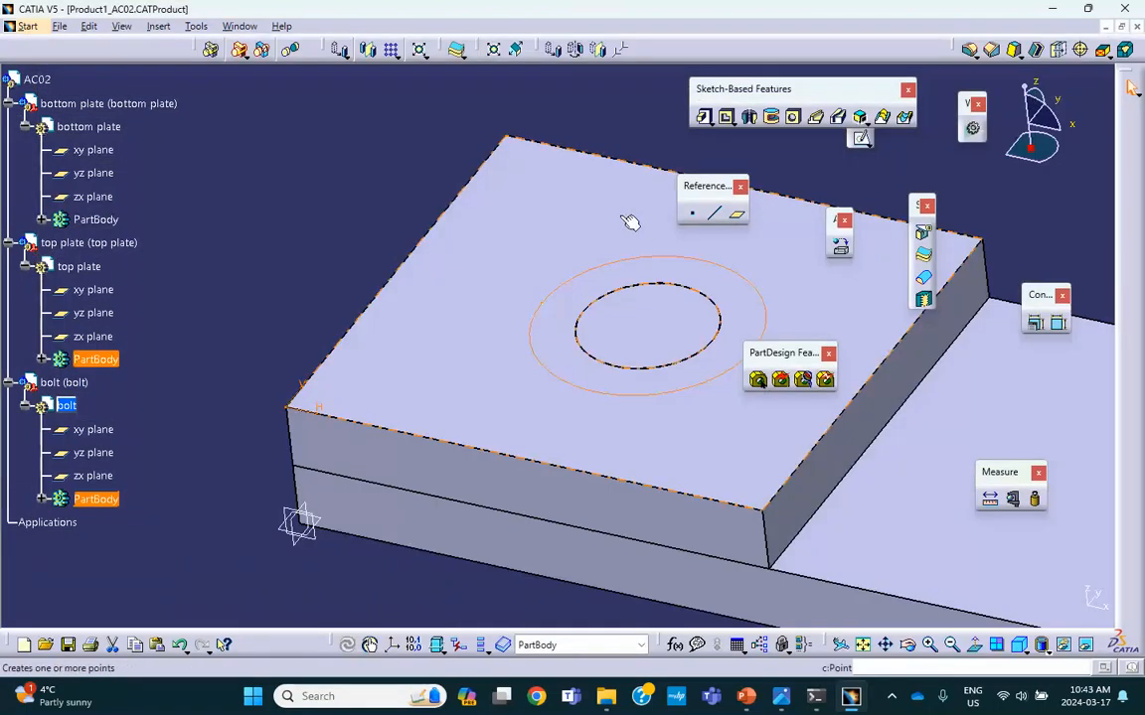
middle_click_drag(612, 216, 482, 229)
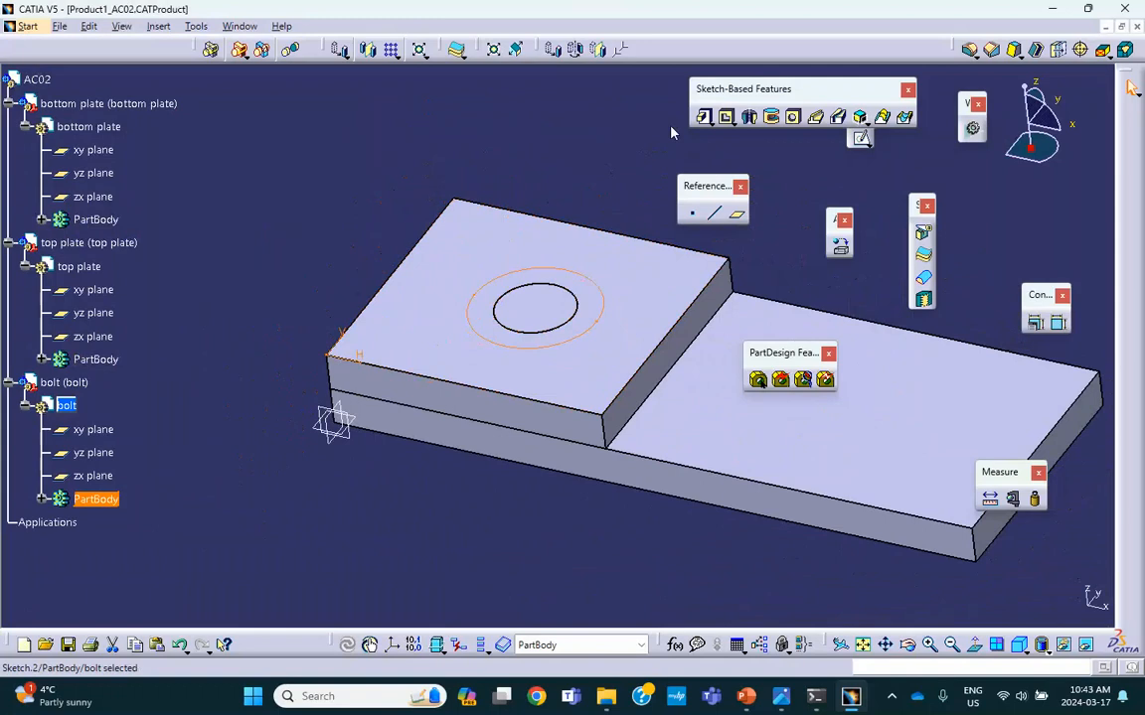
left_click(704, 119)
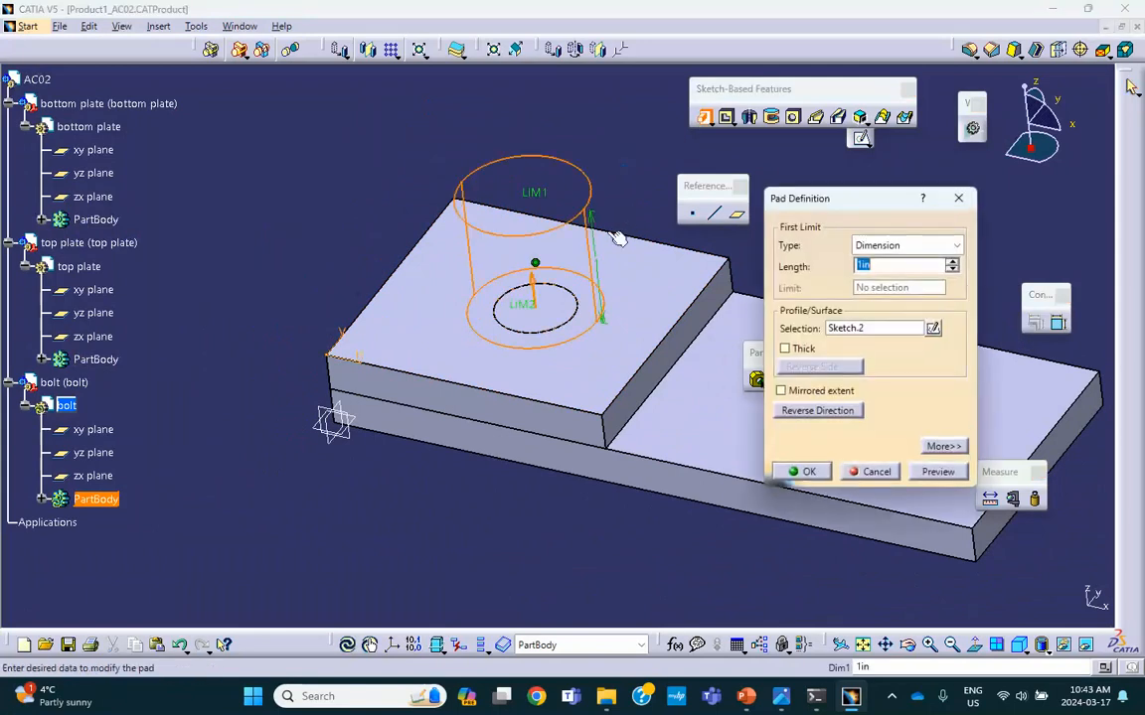
key("BackSpace")
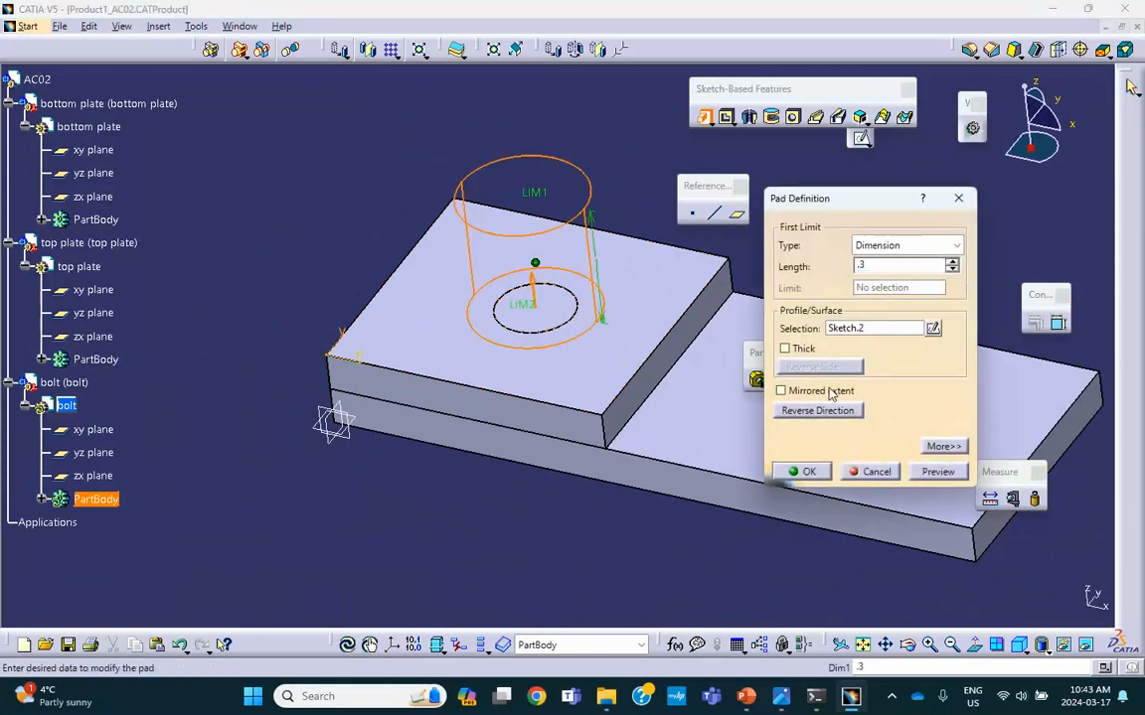
left_click_drag(868, 266, 842, 265)
type("2")
left_click(803, 471)
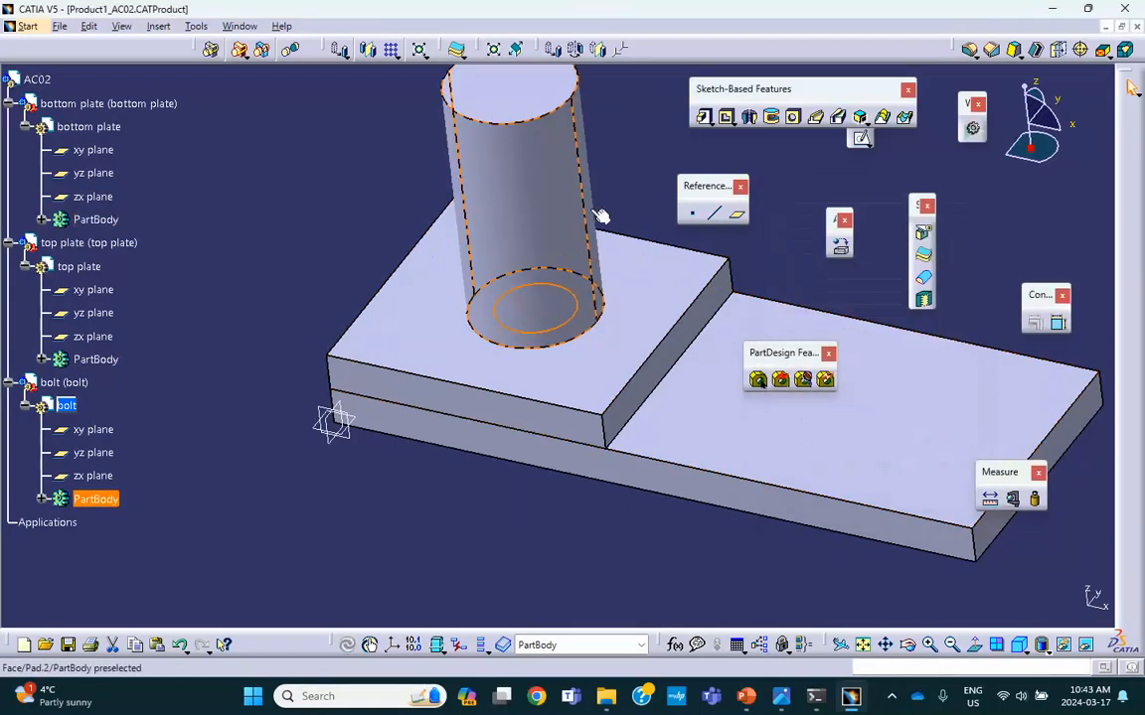
- Edit the bolt head's pad and set its length to 0.2 in
double_click(533, 191)
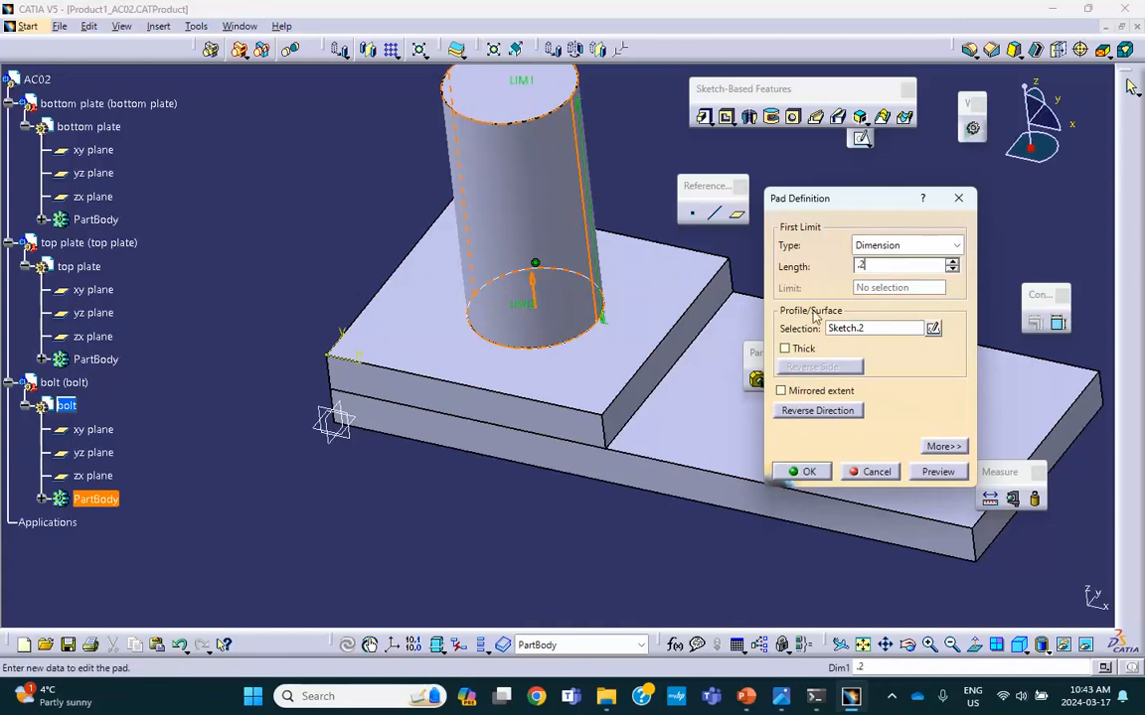
left_click(803, 414)
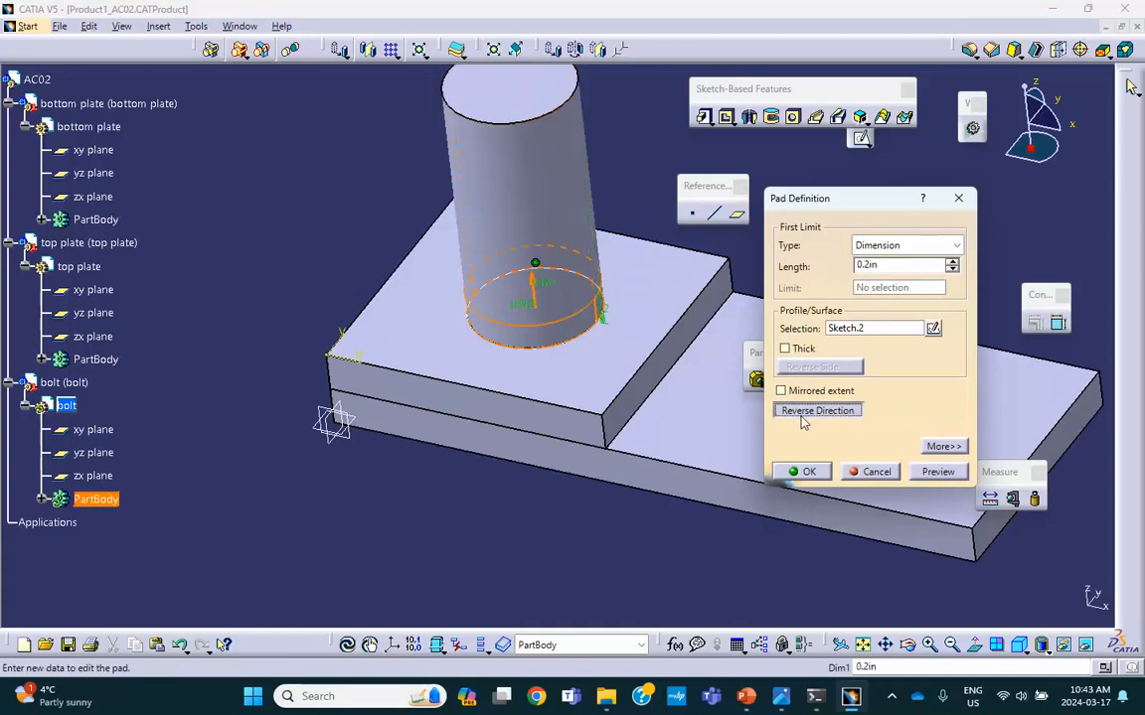
left_click(801, 472)
middle_click_drag(577, 480, 453, 402)
- Activate the AC02 assembly and save it
double_click(37, 78)
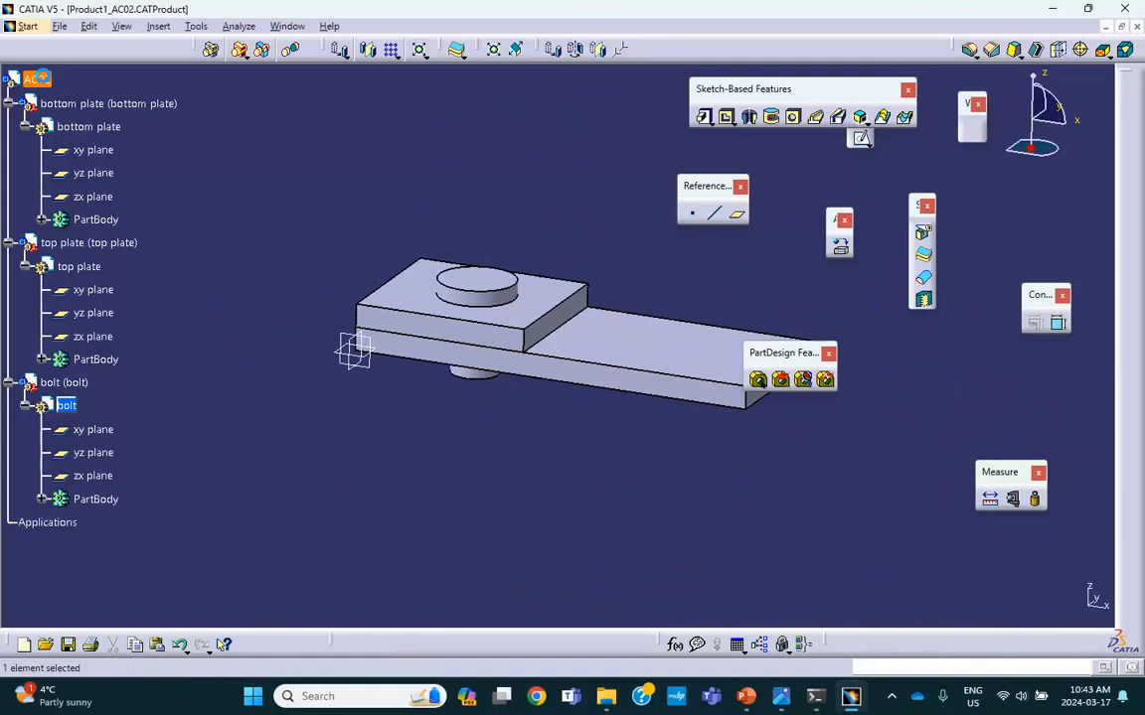
left_click(68, 644)
left_click(594, 385)
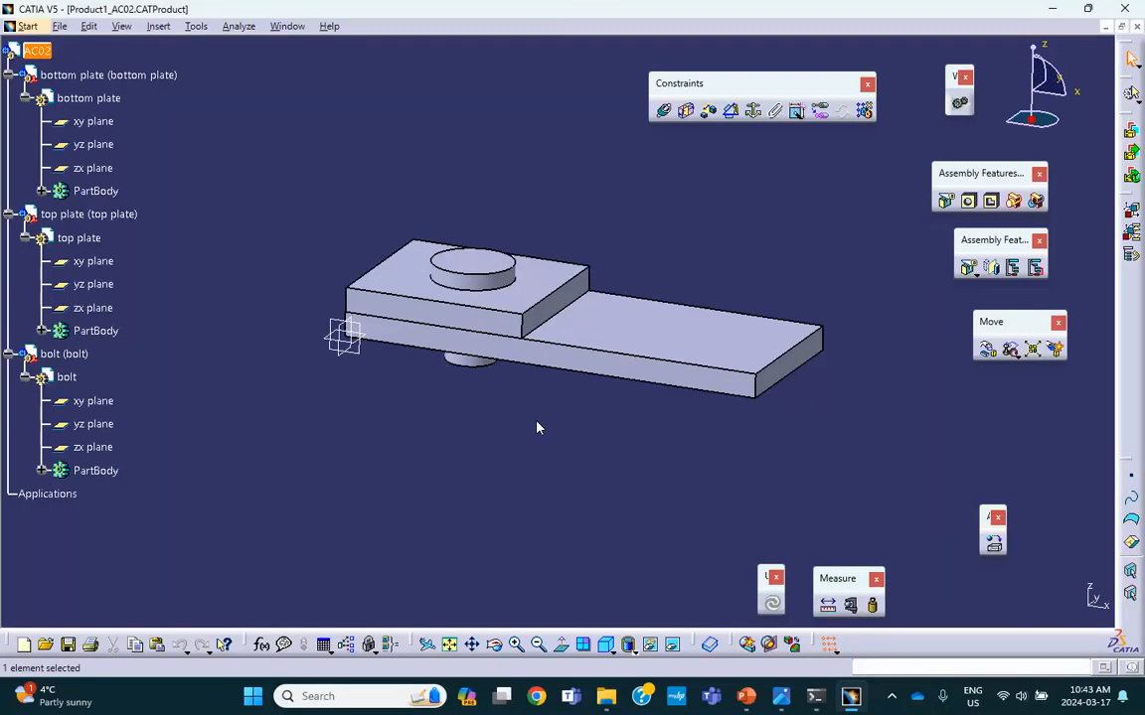
- Collapse the bottom plate, top plate and bolt branches in the specification tree
left_click(663, 110)
left_click(8, 74)
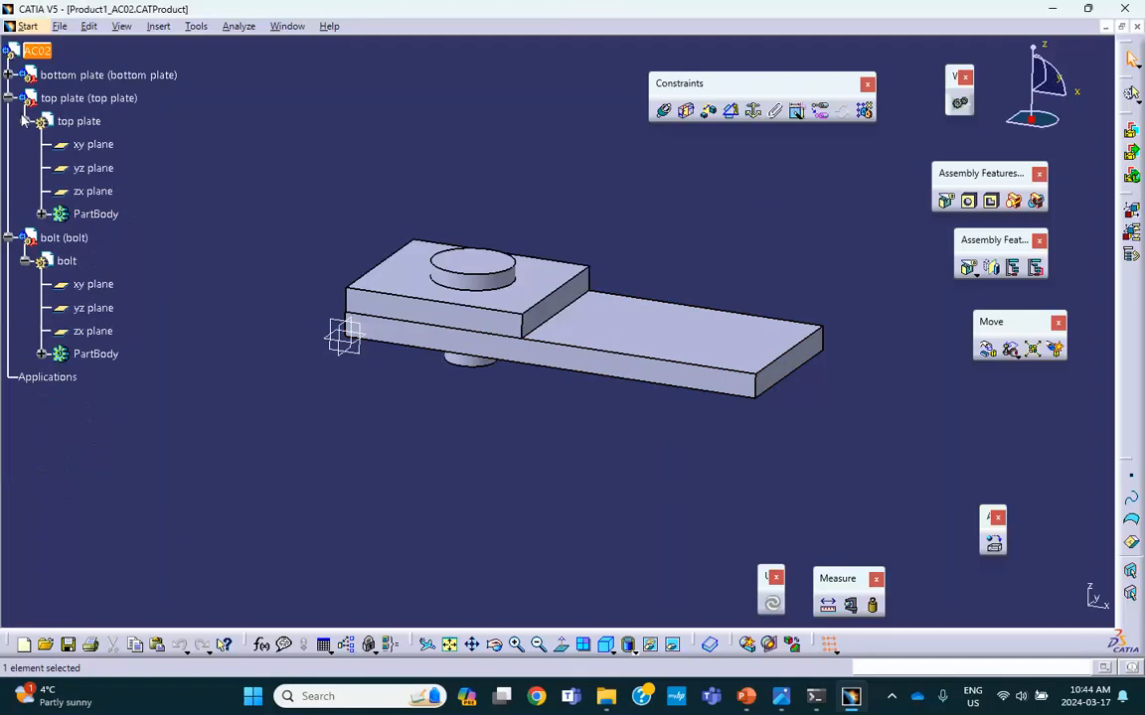
left_click(8, 98)
left_click(8, 120)
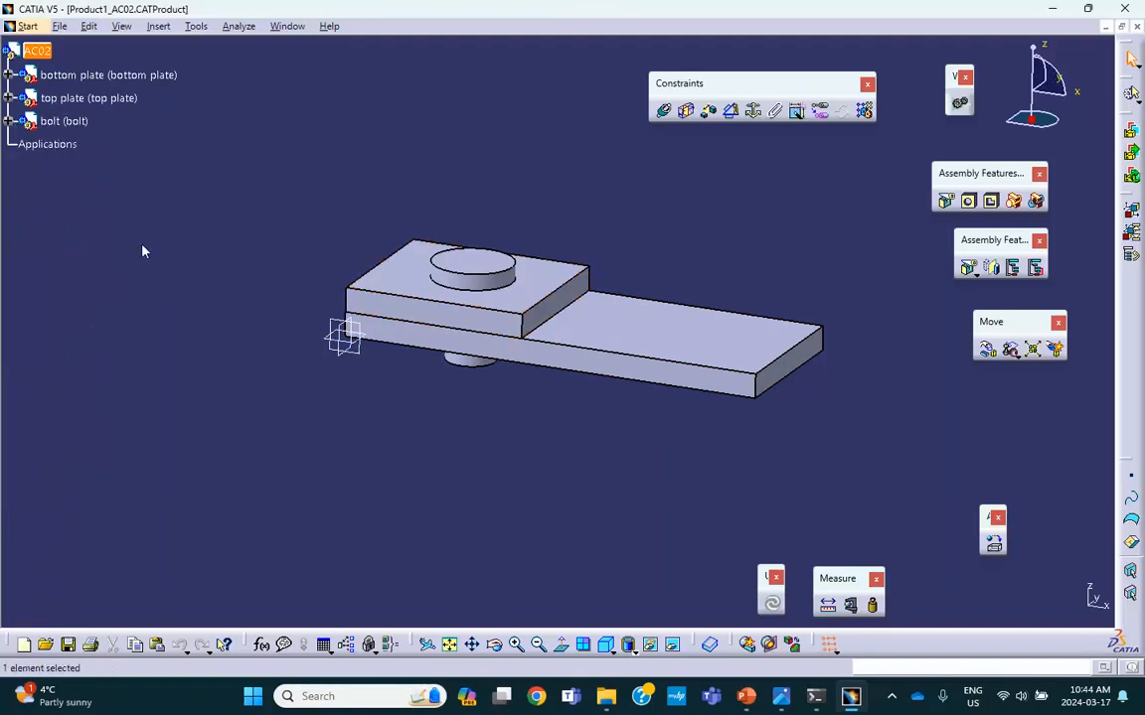
- Anchor the bottom plate in the assembly with a Fix constraint
left_click_drag(676, 88, 573, 86)
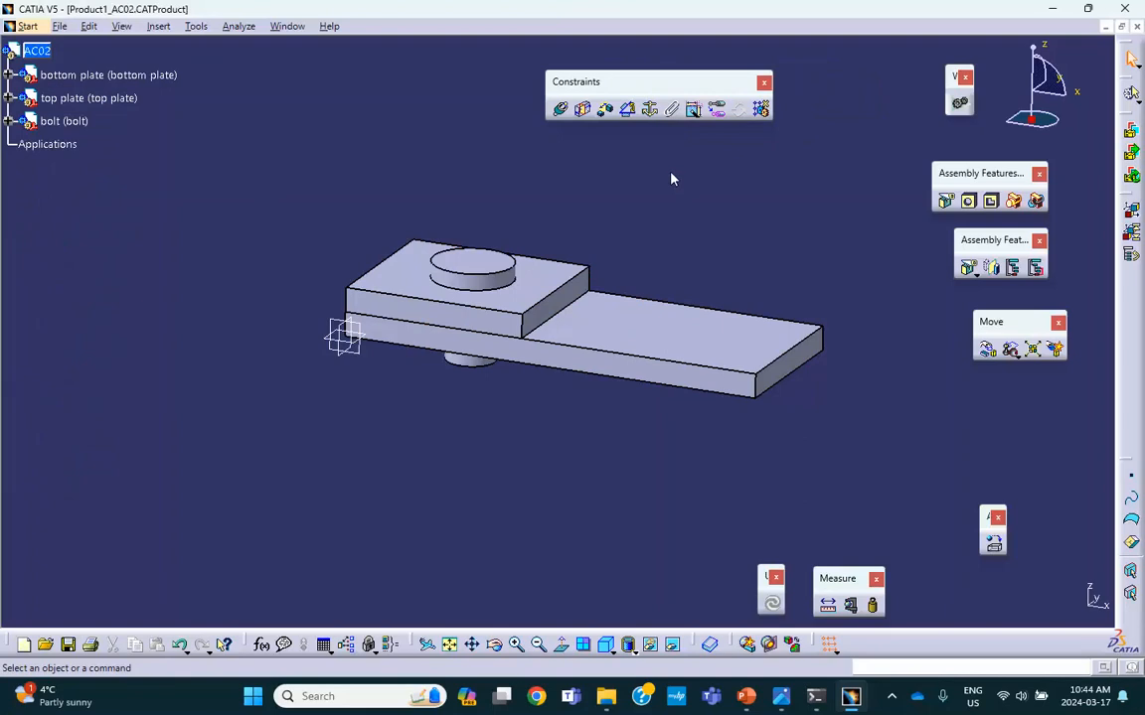
left_click(650, 111)
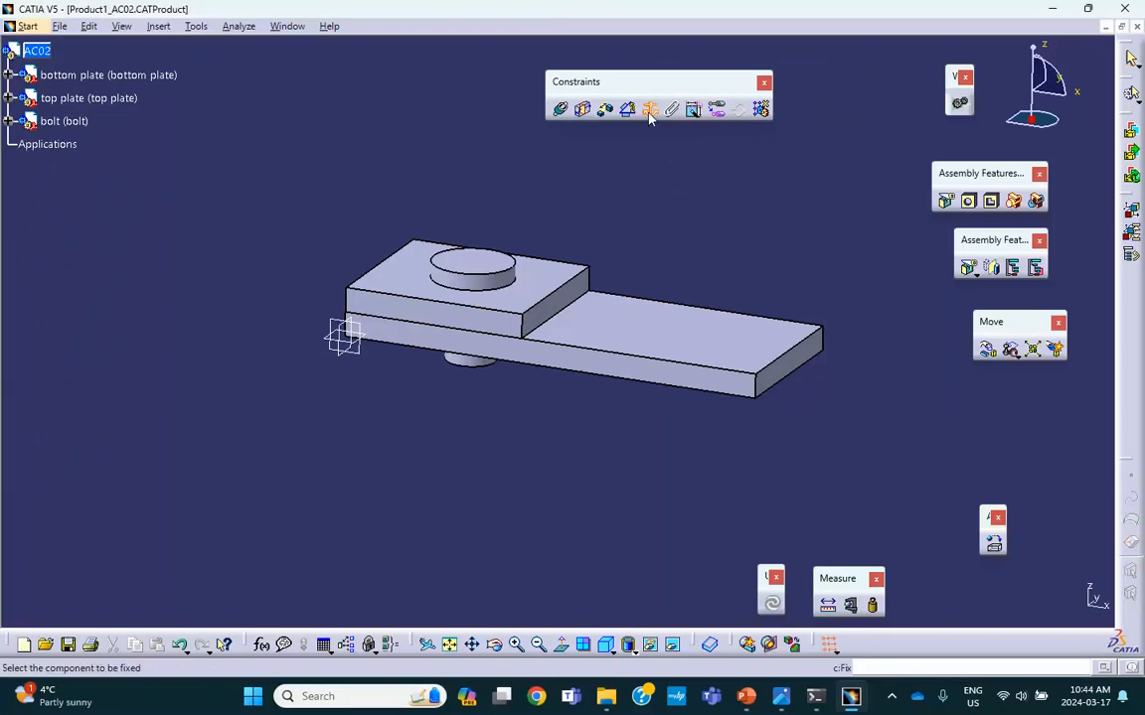
left_click(740, 345)
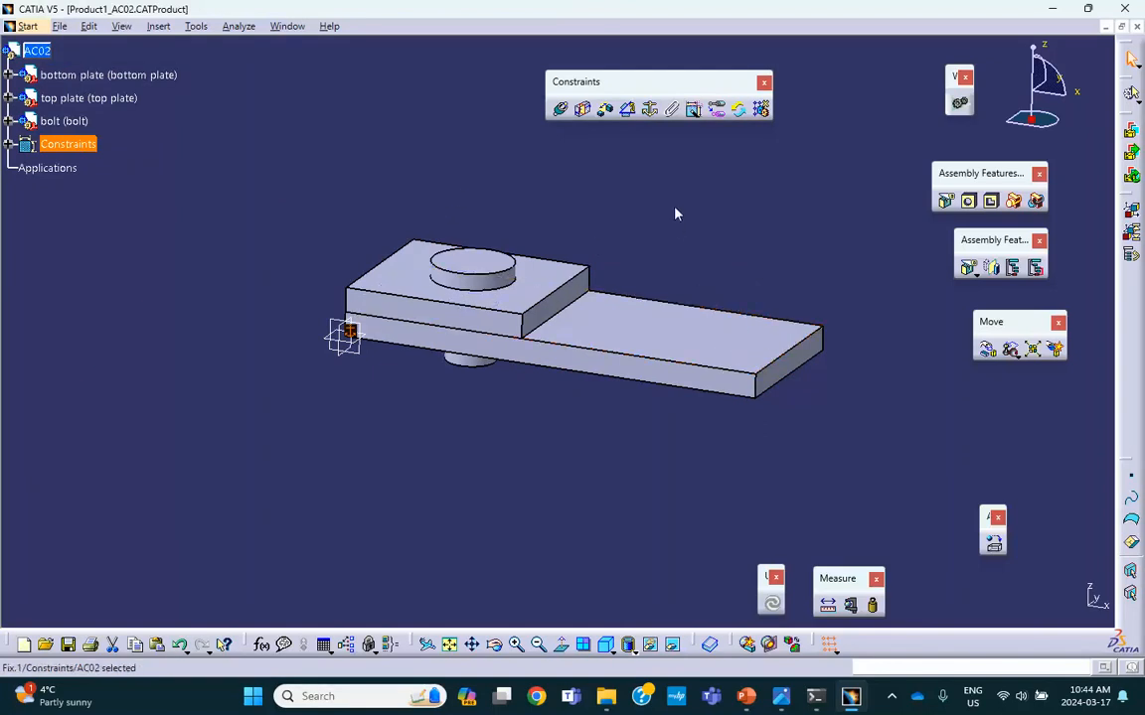
left_click(803, 241)
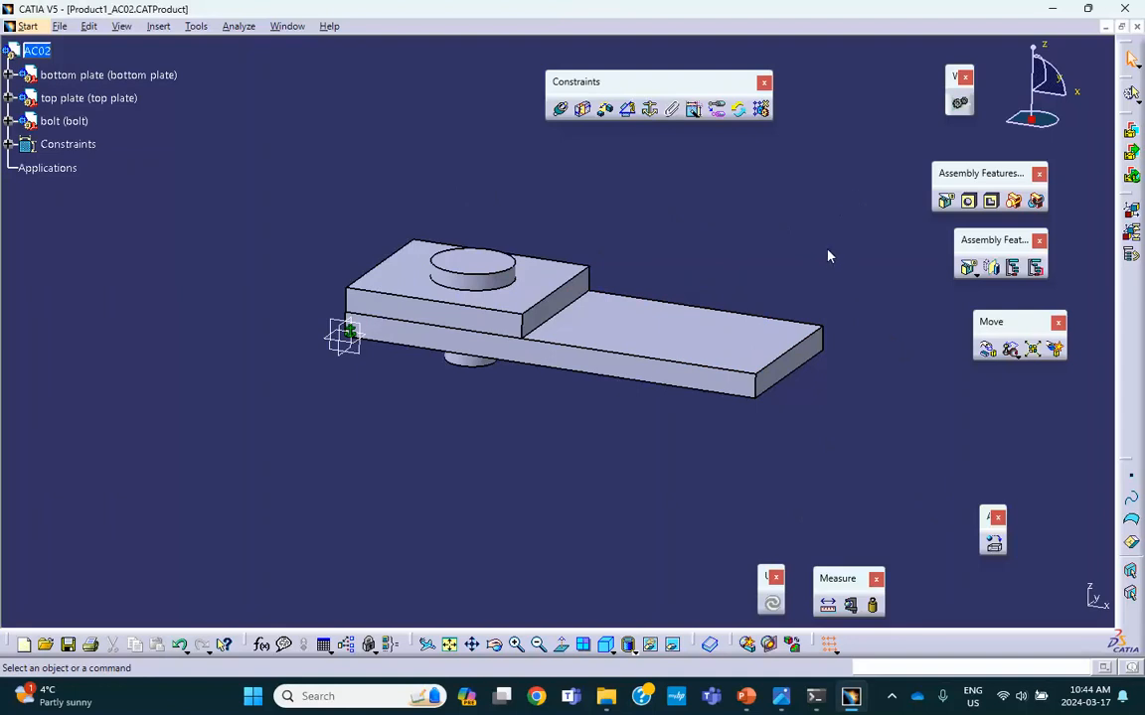
- Manipulate the bolt upward along the Z axis, out of the holes and clear of both plates
left_click(986, 350)
left_click_drag(1002, 441, 901, 339)
left_click(945, 404)
left_click_drag(467, 259, 333, 138)
- Move the top plate away from the bottom plate along the X and Y axes
left_click(877, 402)
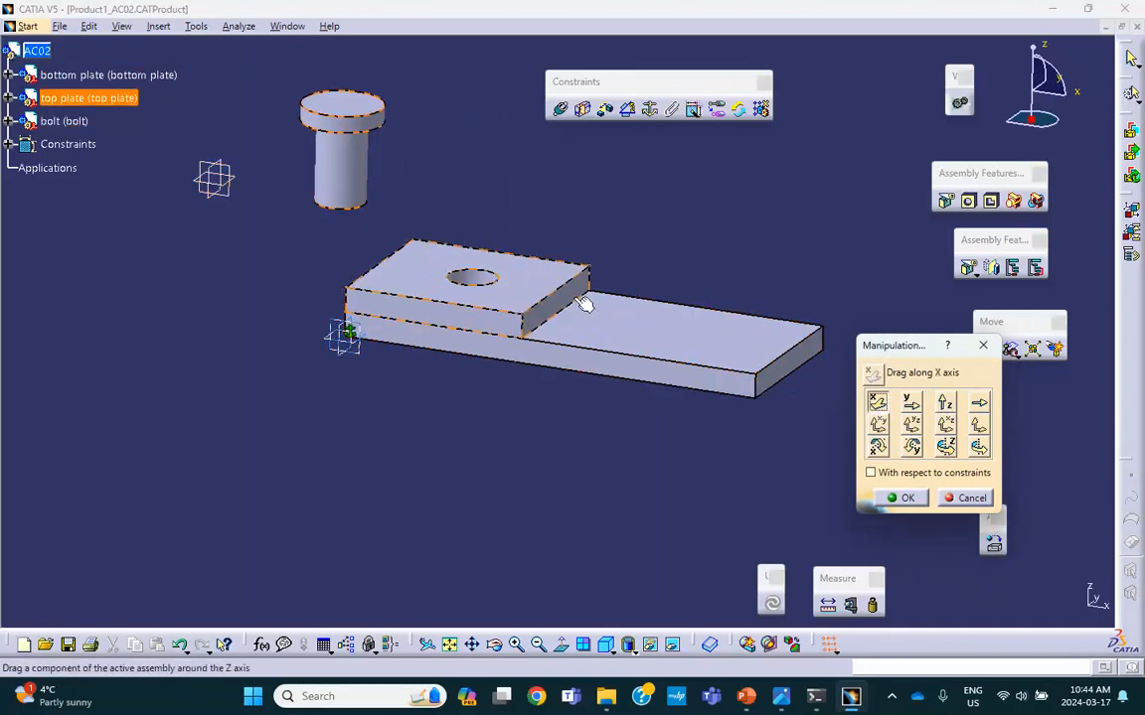
left_click_drag(540, 299, 258, 396)
left_click(911, 403)
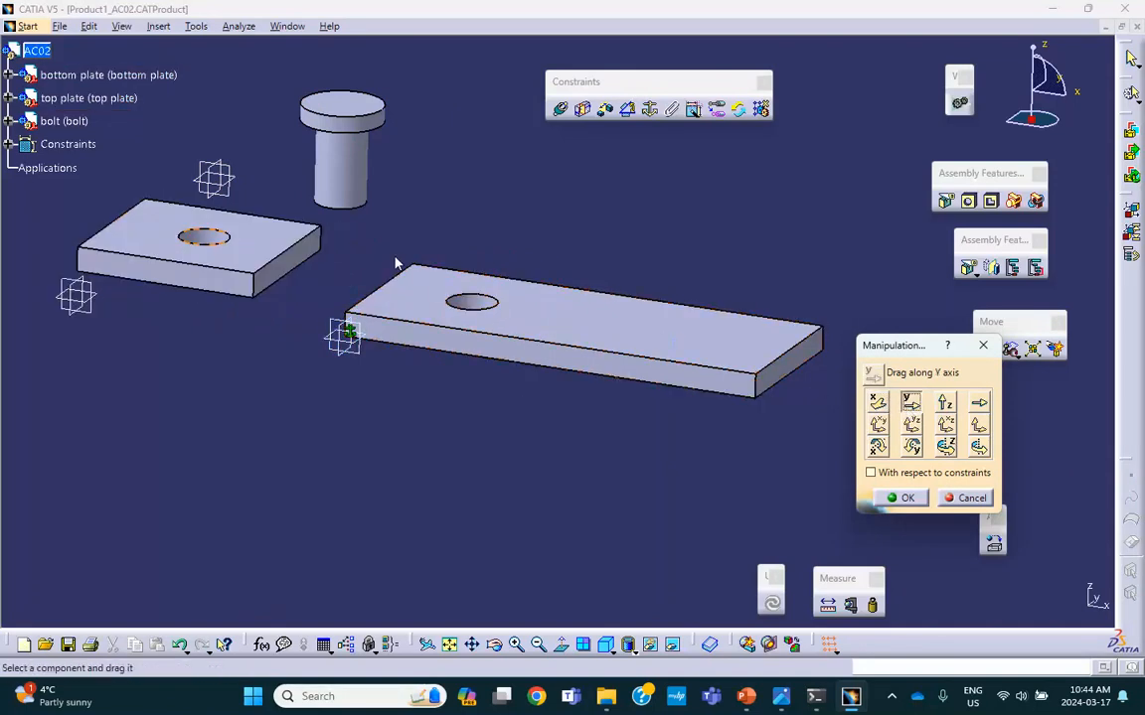
left_click_drag(274, 242, 130, 305)
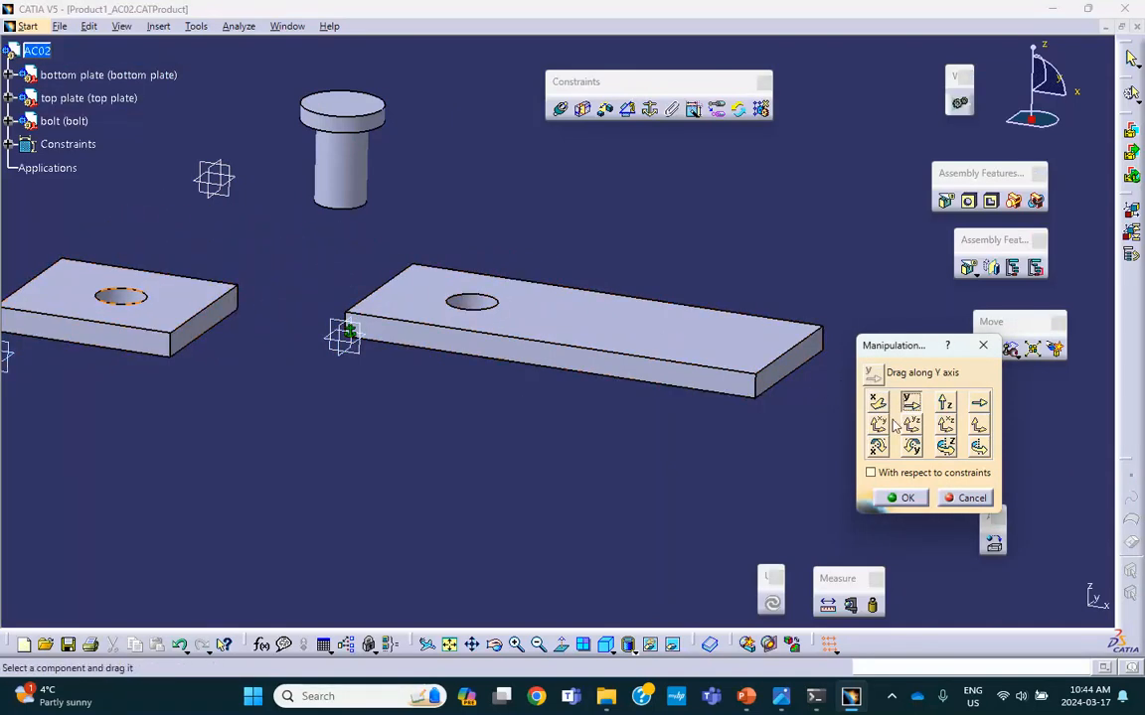
- Rotate the bolt freely about the Z and Y axes, and tilt the top plate about the X axis
left_click(946, 447)
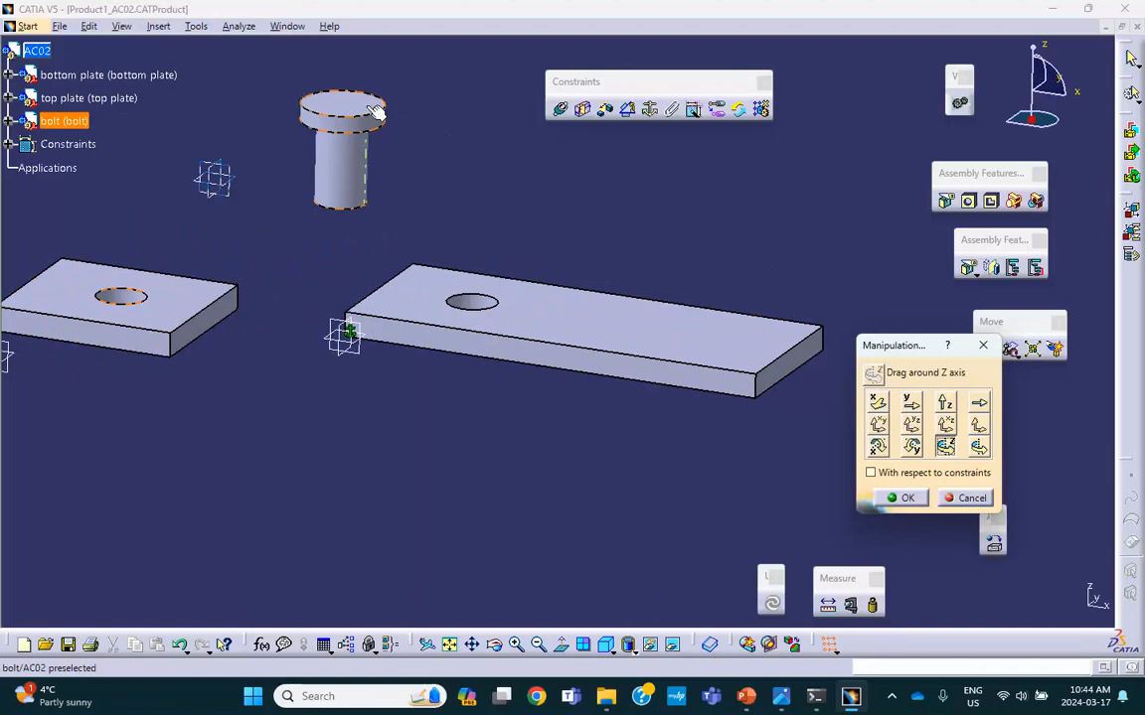
left_click_drag(348, 107, 264, 122)
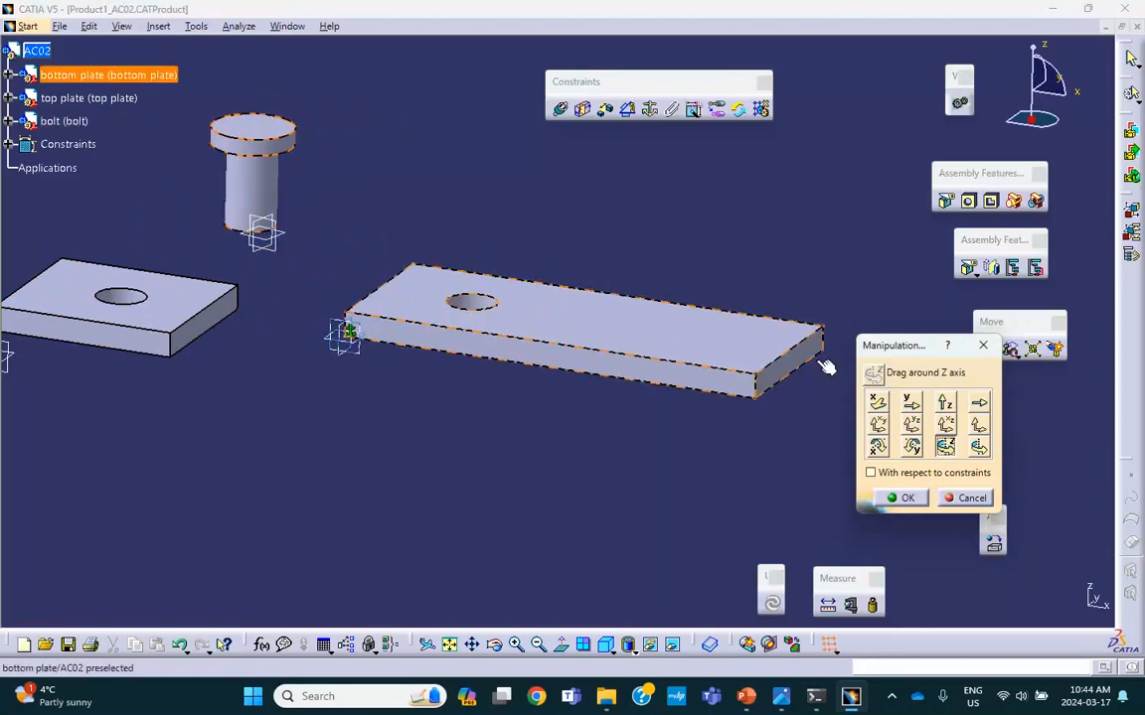
left_click(911, 446)
left_click_drag(284, 134, 418, 196)
left_click(878, 447)
left_click_drag(205, 288, 276, 283)
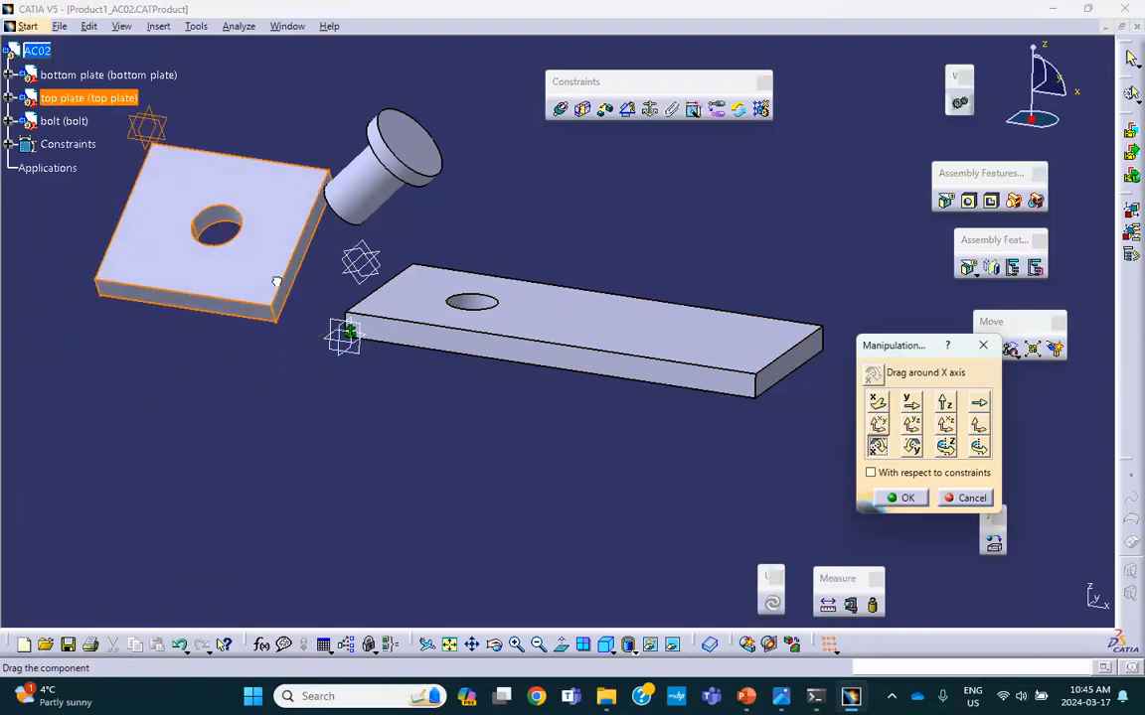
left_click(890, 500)
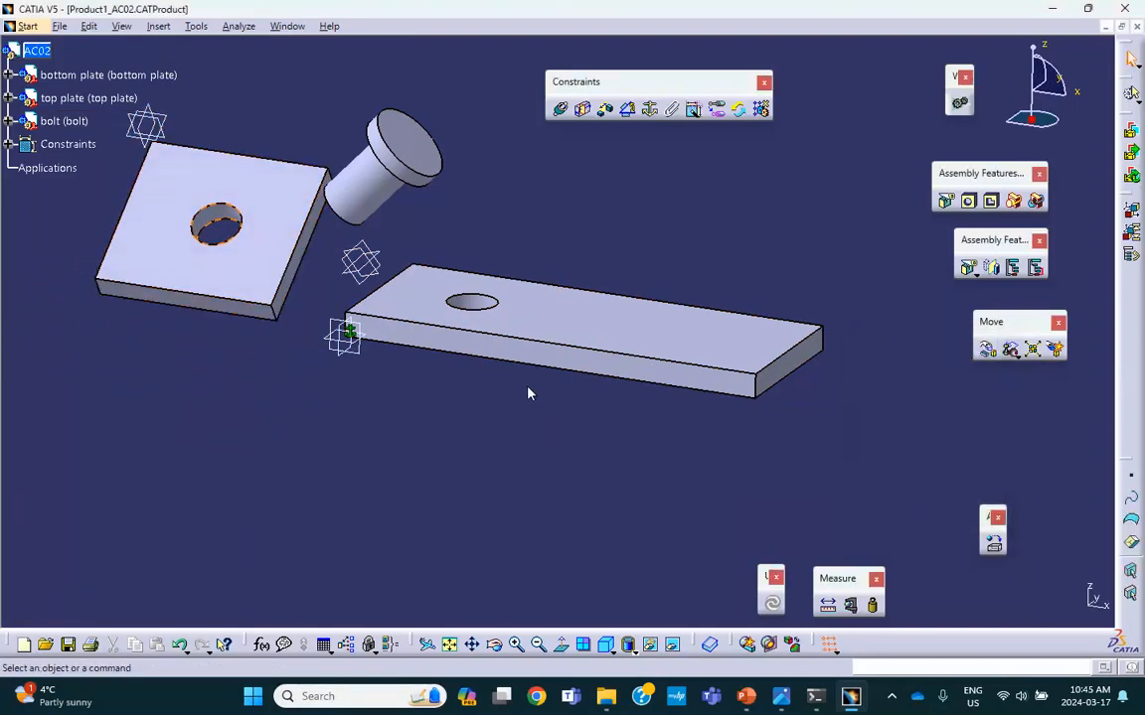
- Make the top plate's lower front edge coincident with the bottom plate's upper front edge and update the assembly
middle_click_drag(460, 371, 510, 466)
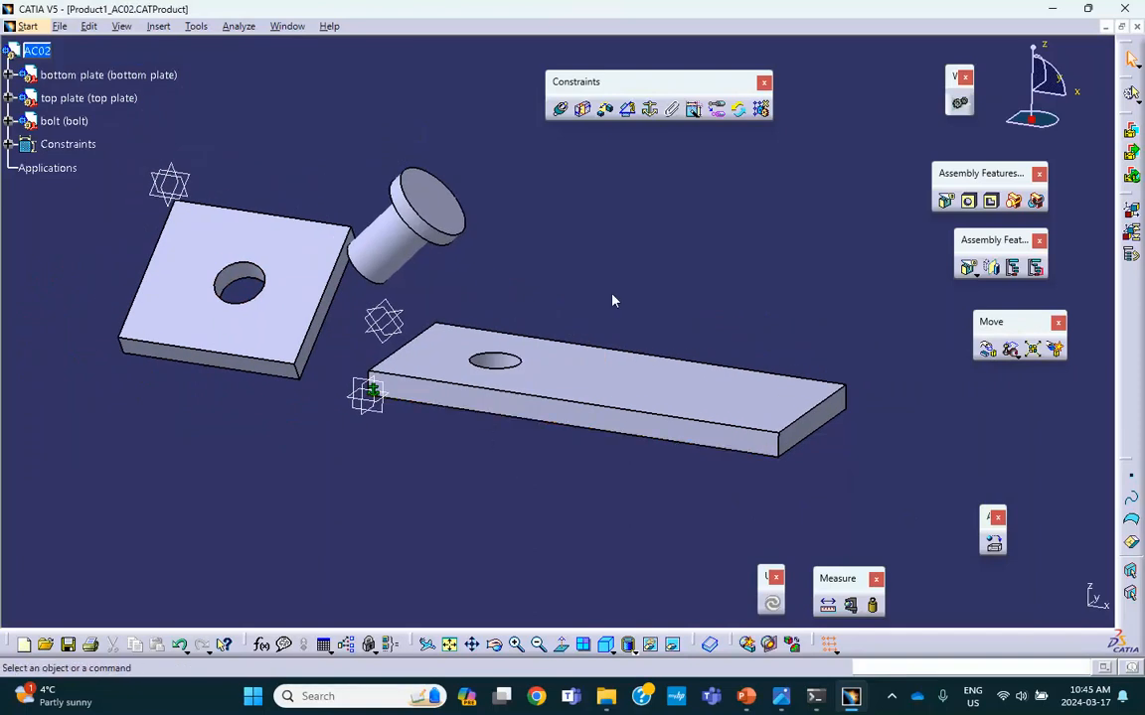
left_click(561, 110)
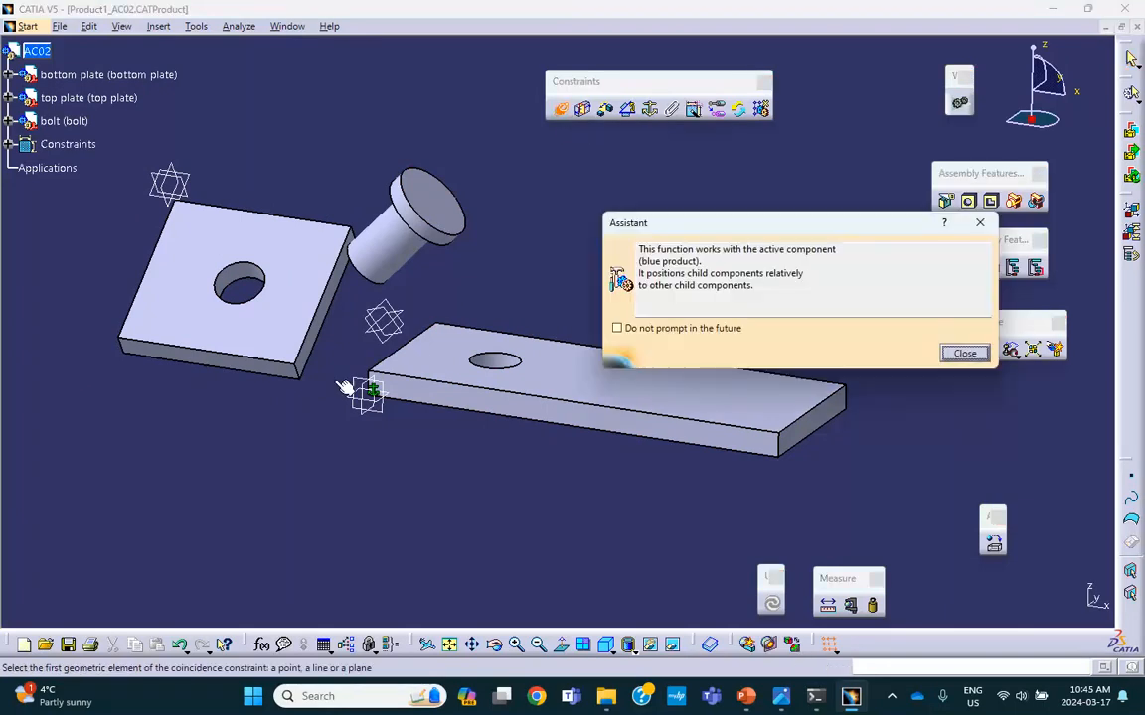
left_click(247, 374)
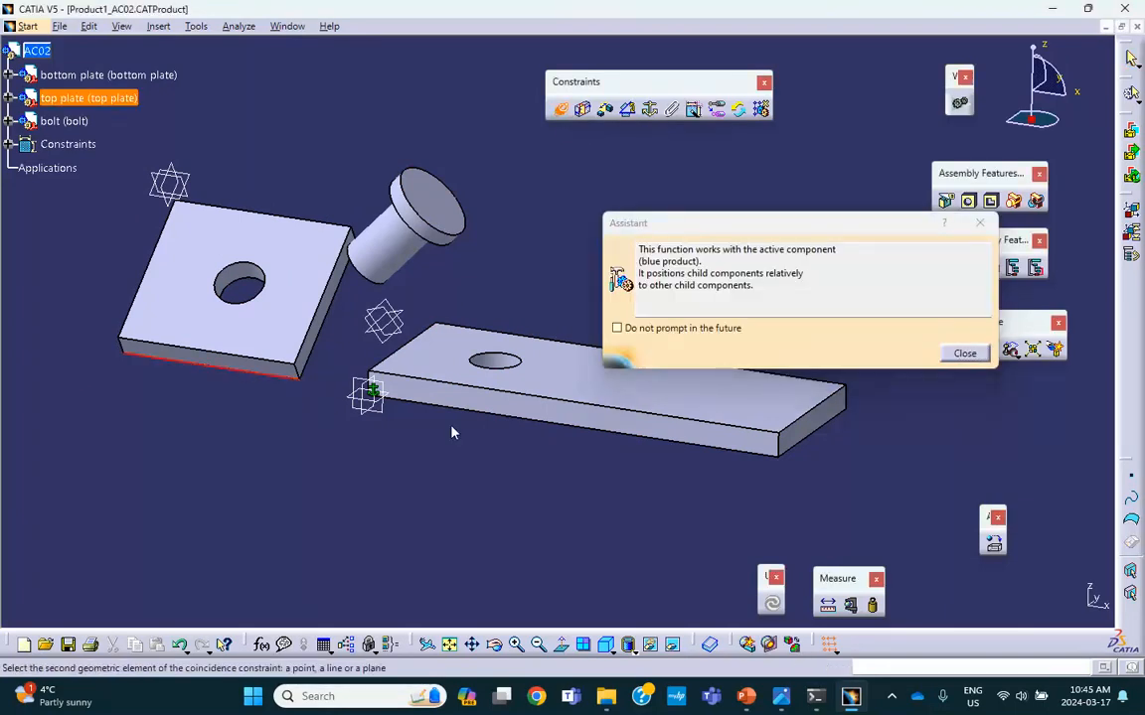
left_click(497, 398)
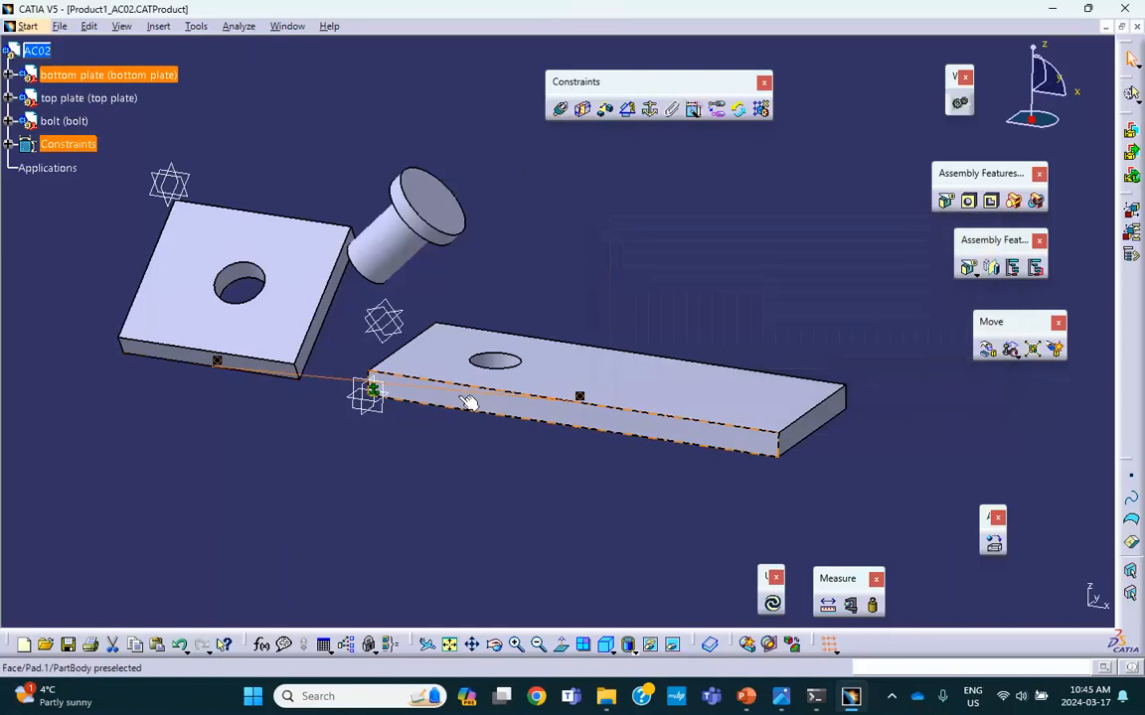
left_click(773, 605)
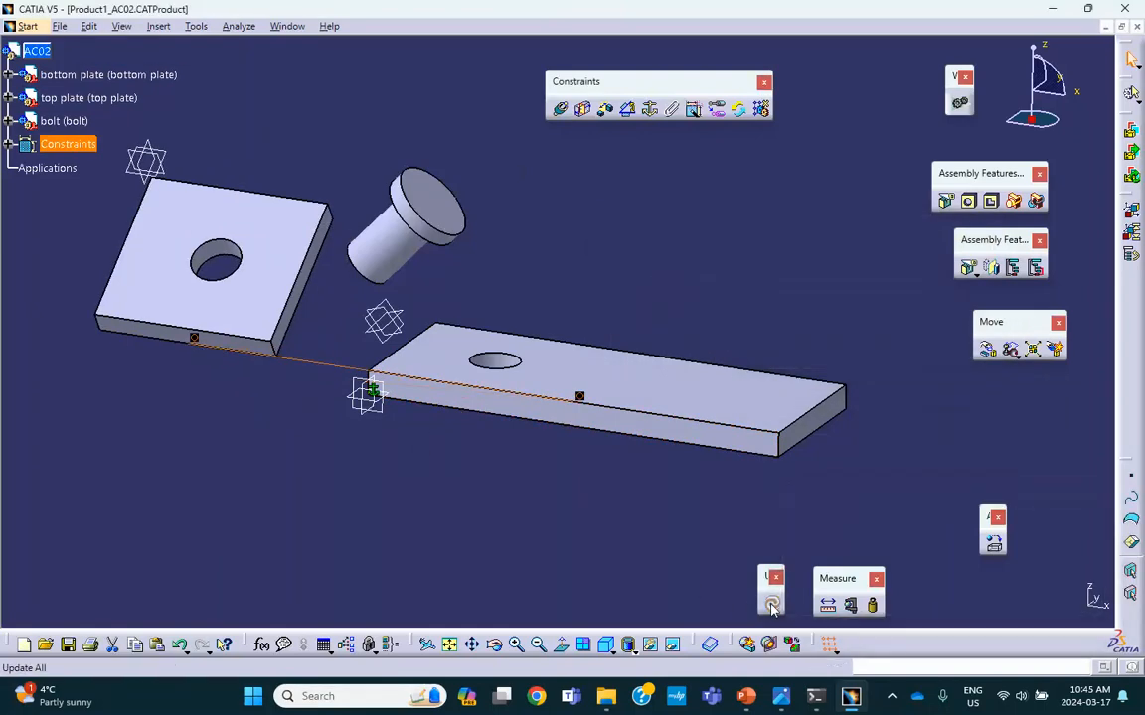
- Try to make the top plate's lower end edge coincident with the bottom plate's lower end edge
middle_click_drag(314, 381, 621, 402)
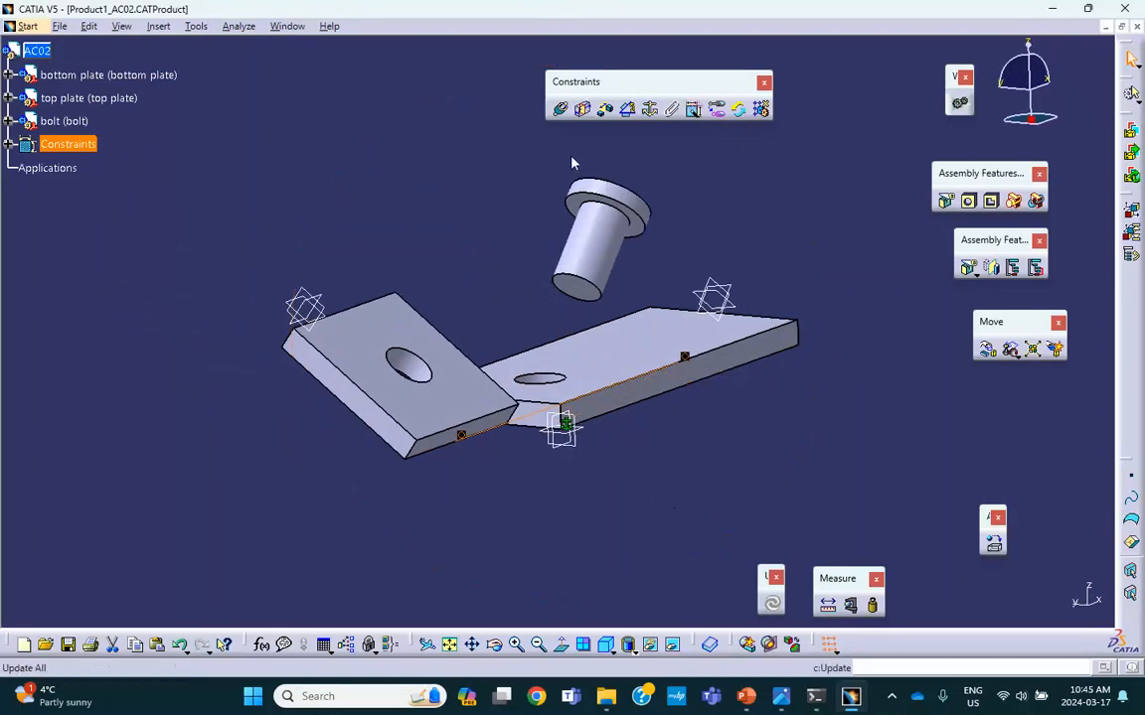
left_click(560, 109)
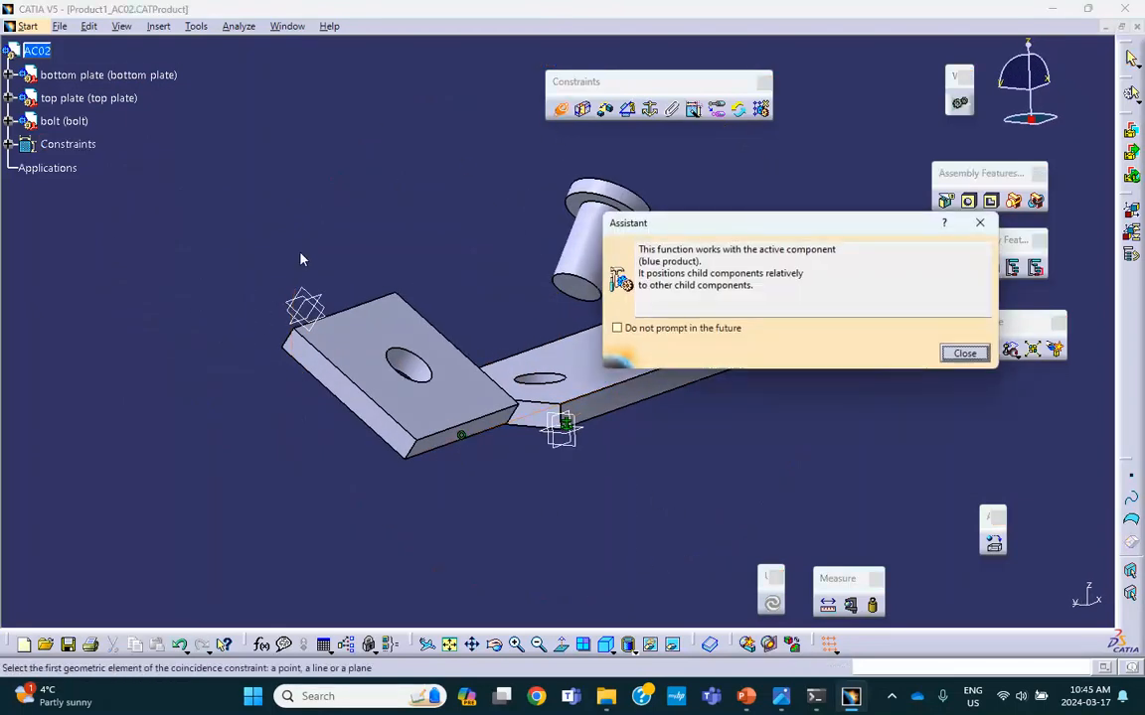
left_click(327, 388)
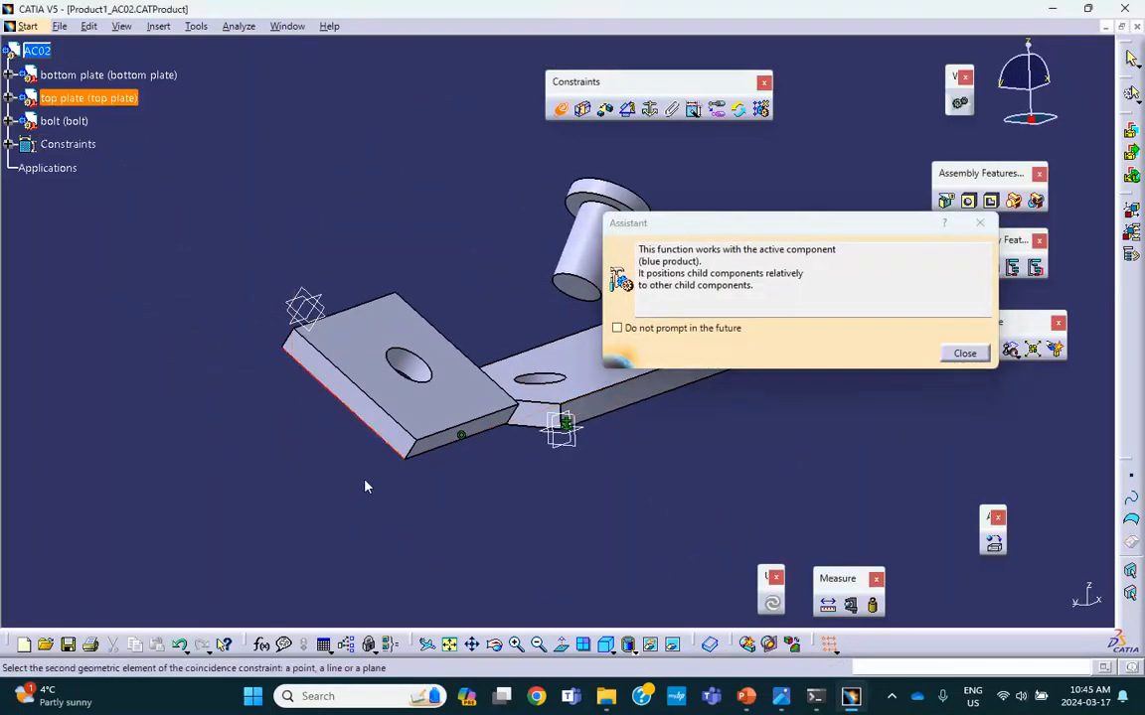
left_click(534, 434)
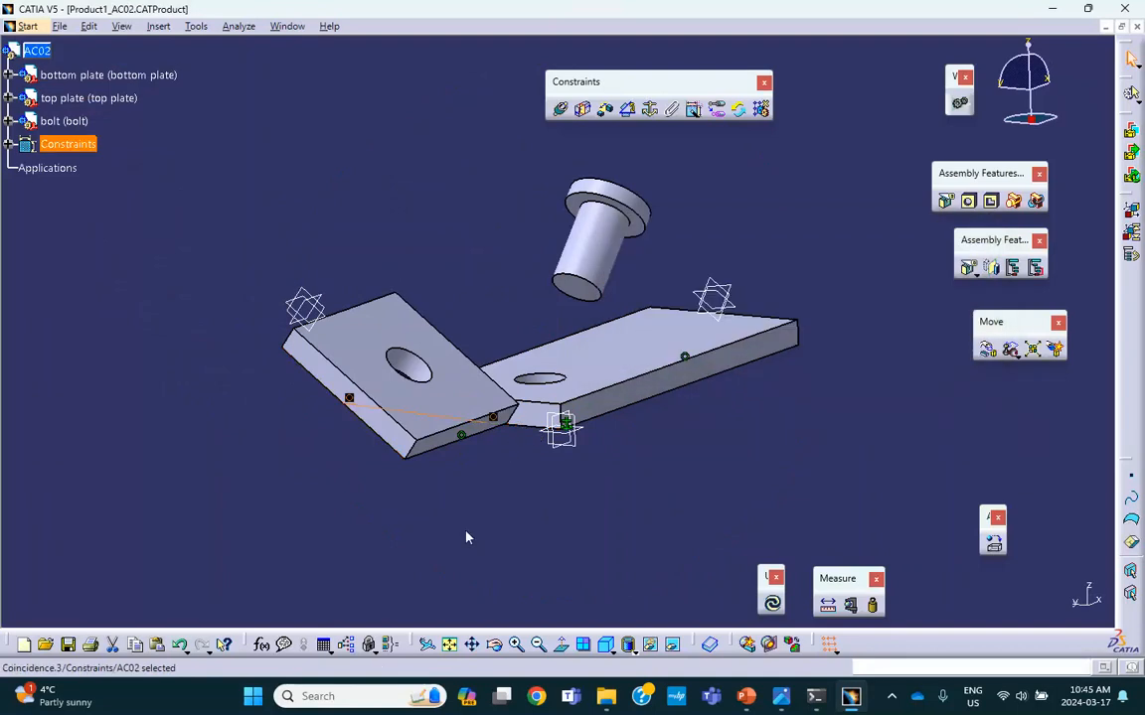
left_click(773, 604)
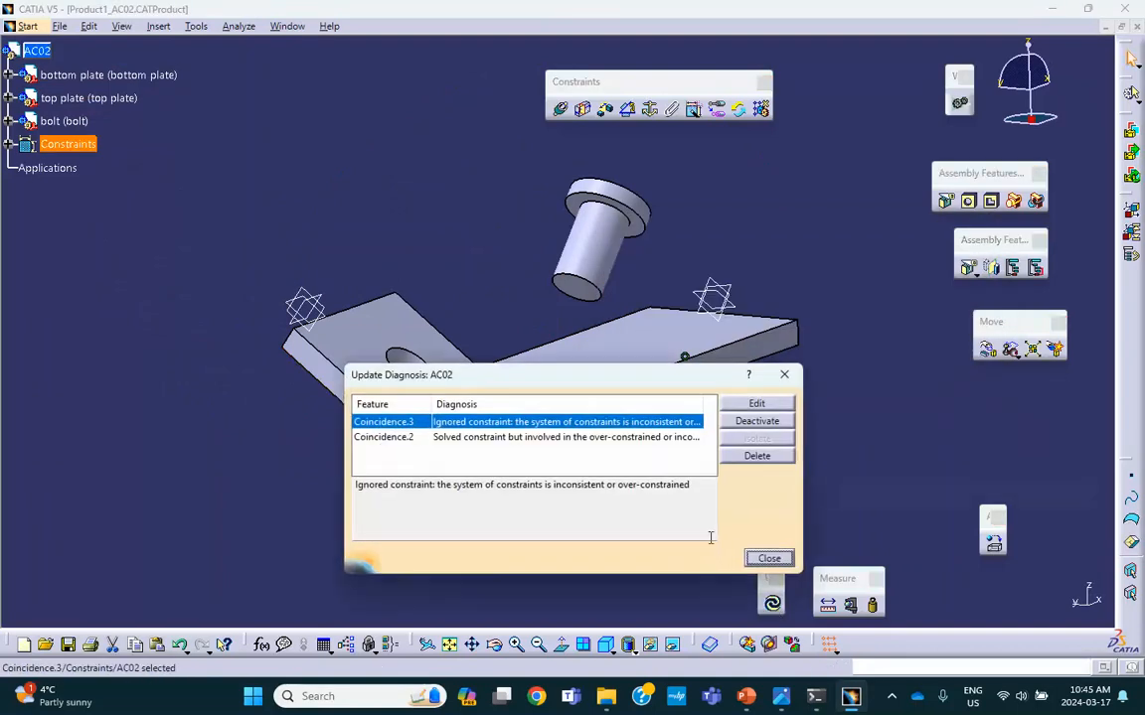
left_click(770, 559)
- Delete the Coincidence.3 constraint between the two plates' lower end edges
middle_click_drag(684, 492, 580, 459)
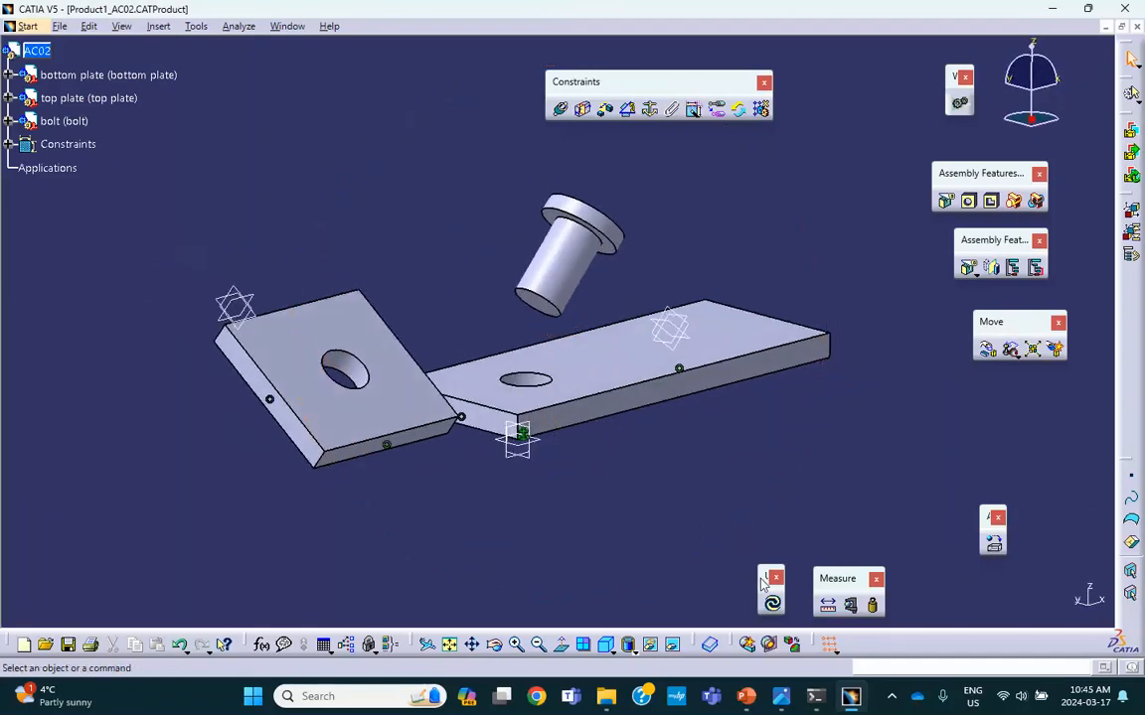
left_click(8, 144)
right_click(77, 214)
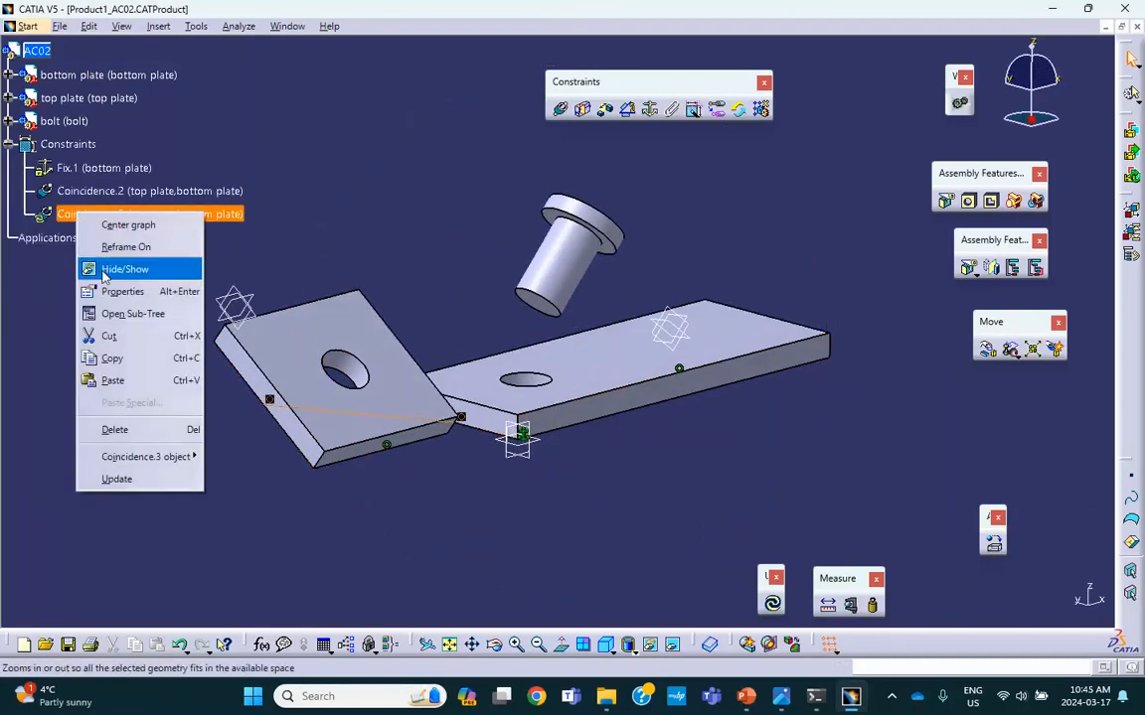
left_click(144, 429)
- Make the bottom plate's upper end edge coincident with the top plate's lower end edge and update the assembly
middle_click_drag(322, 250, 350, 247)
middle_click_drag(686, 364, 734, 370)
middle_click_drag(733, 455, 684, 455)
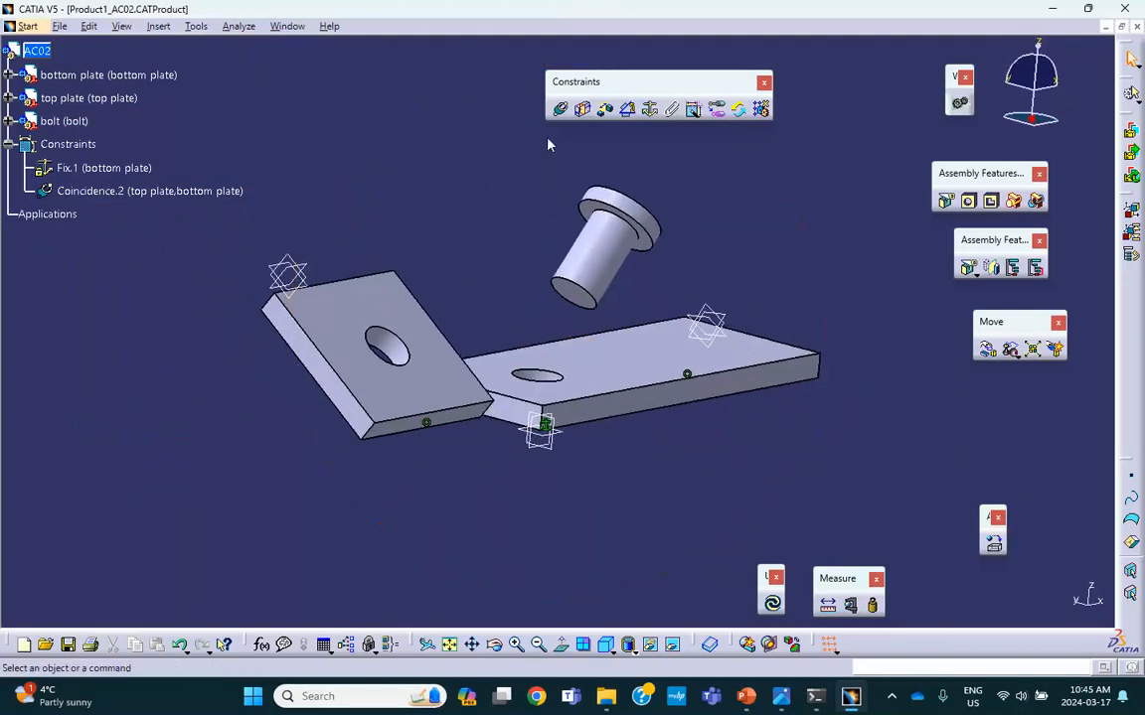
left_click(561, 109)
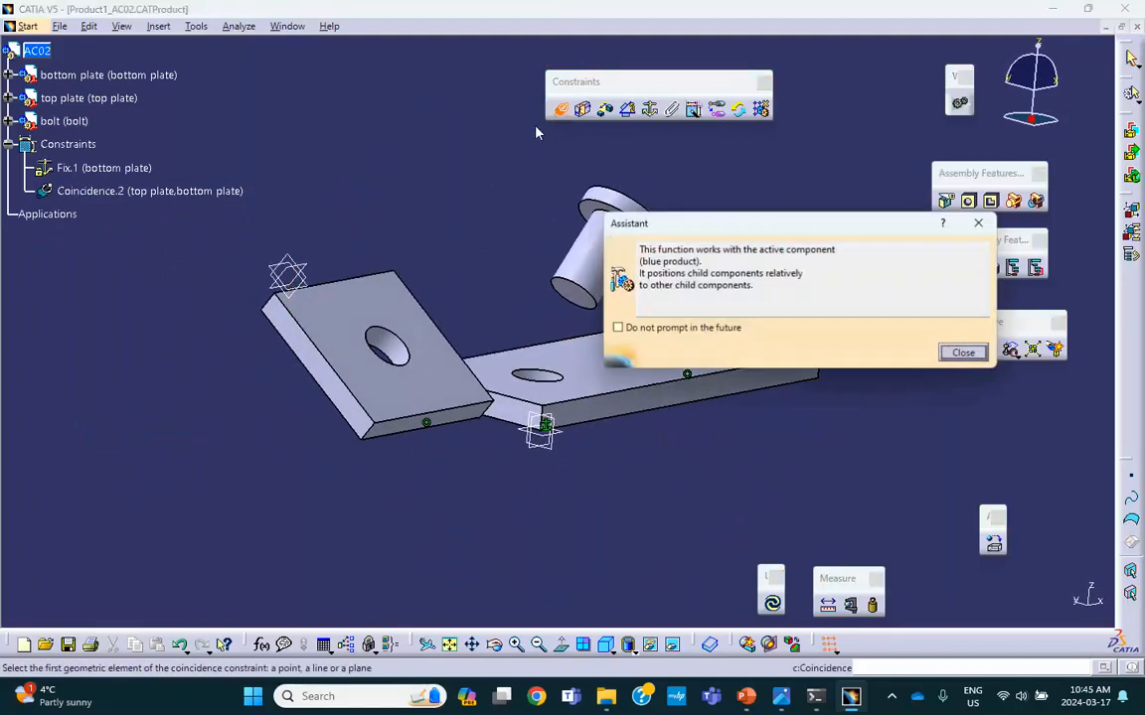
left_click(528, 403)
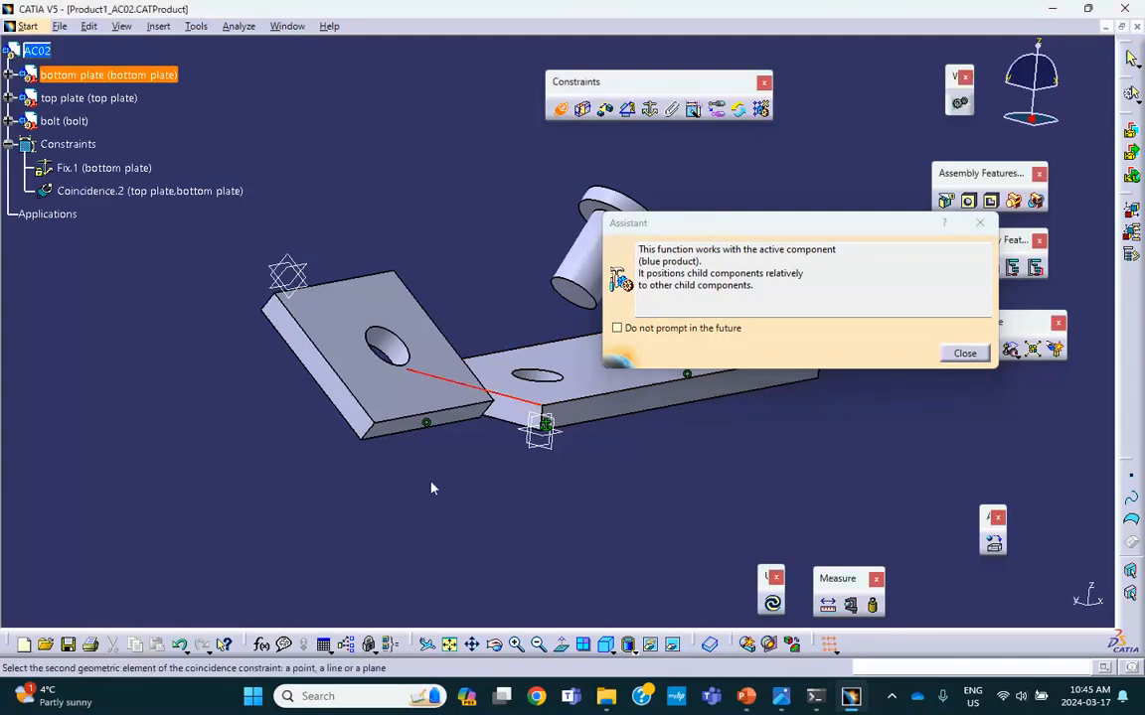
left_click(326, 389)
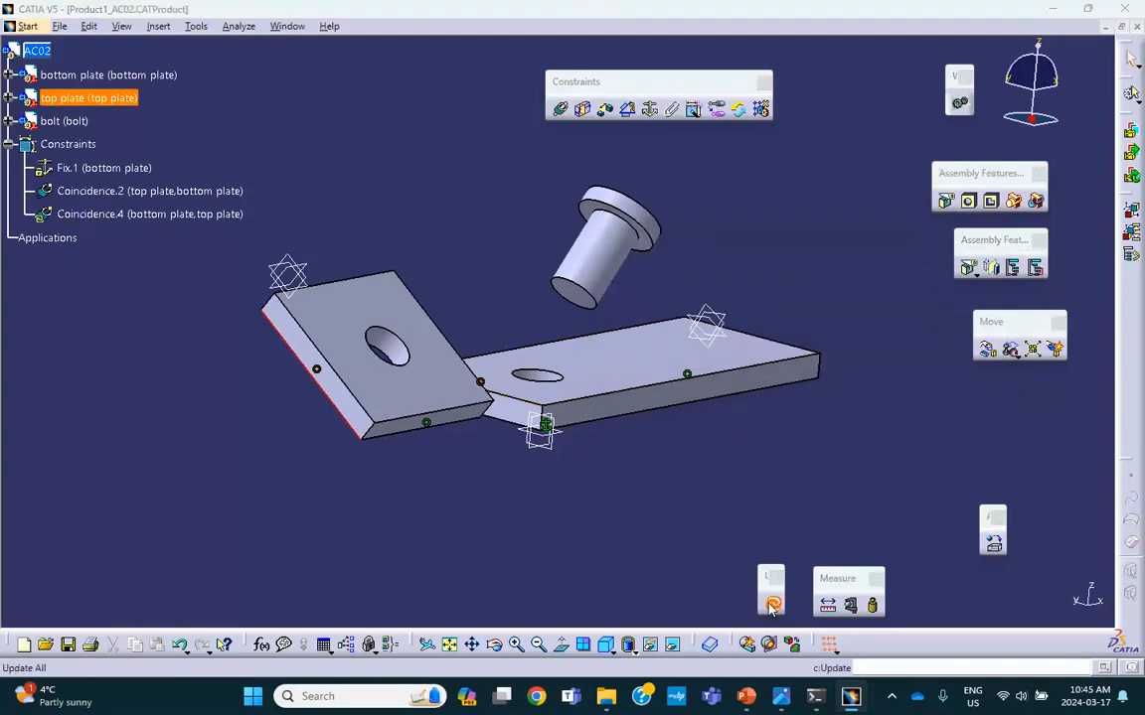
left_click(772, 602)
middle_click_drag(724, 215, 816, 331)
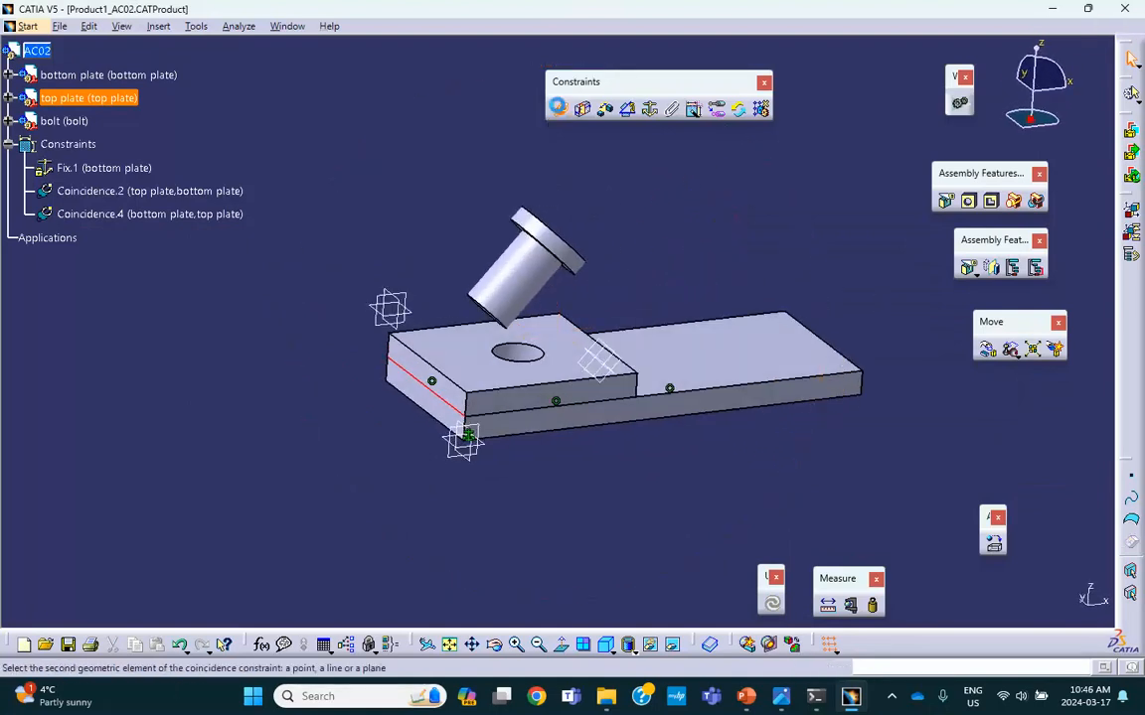
left_click(535, 262)
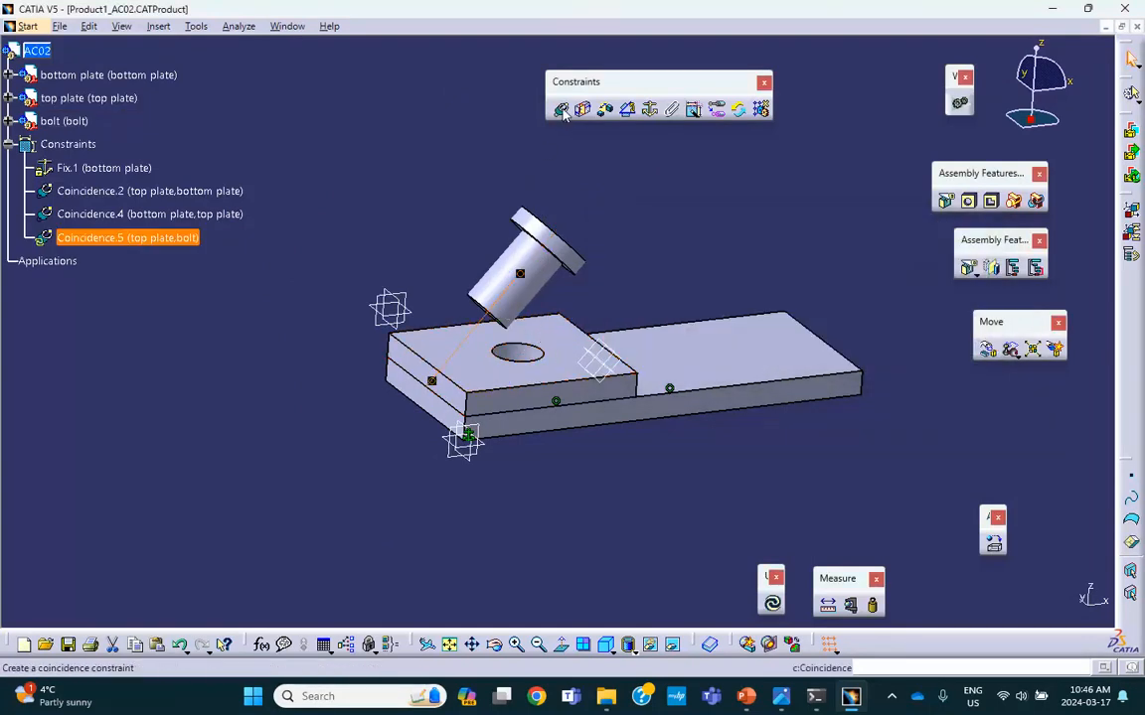
right_click(92, 237)
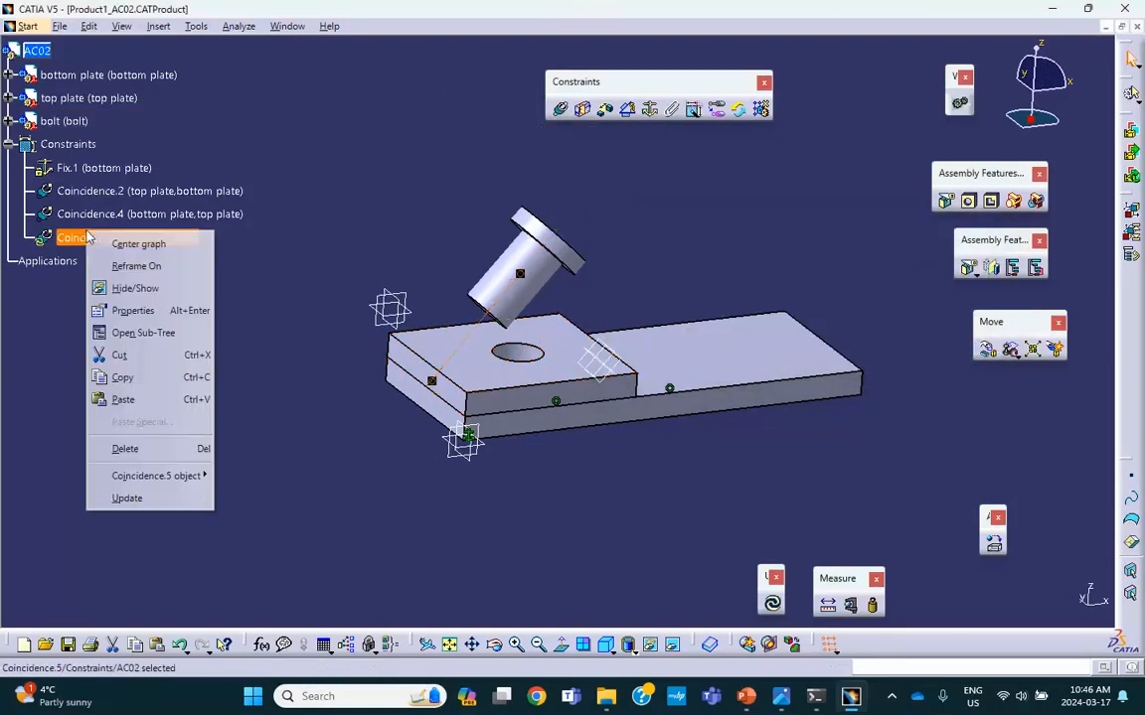
left_click(139, 449)
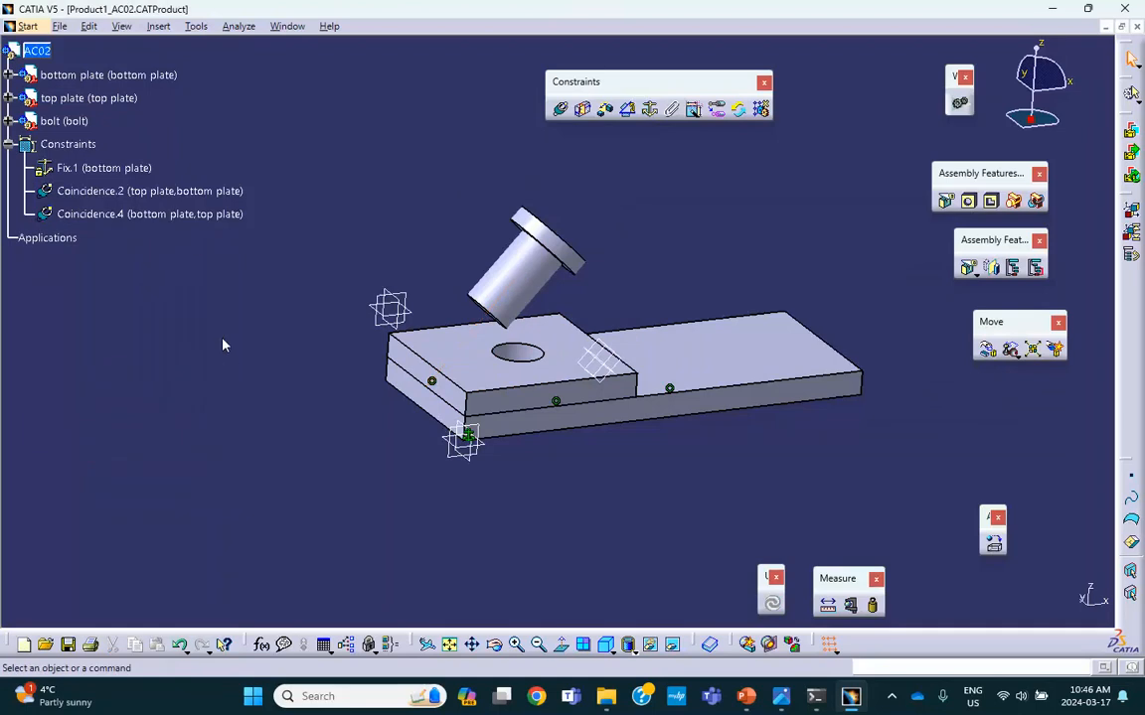
- Make the bolt shank's axis coincident with the axis of the top plate's hole
left_click(560, 109)
left_click(519, 272)
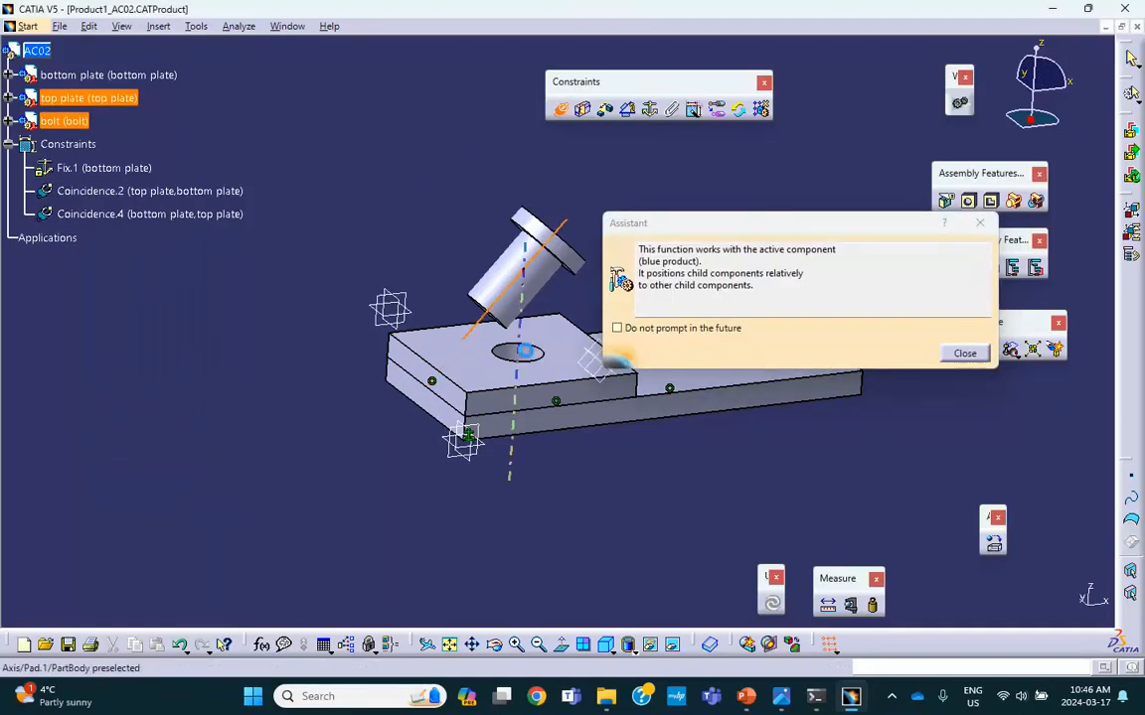
left_click(534, 358)
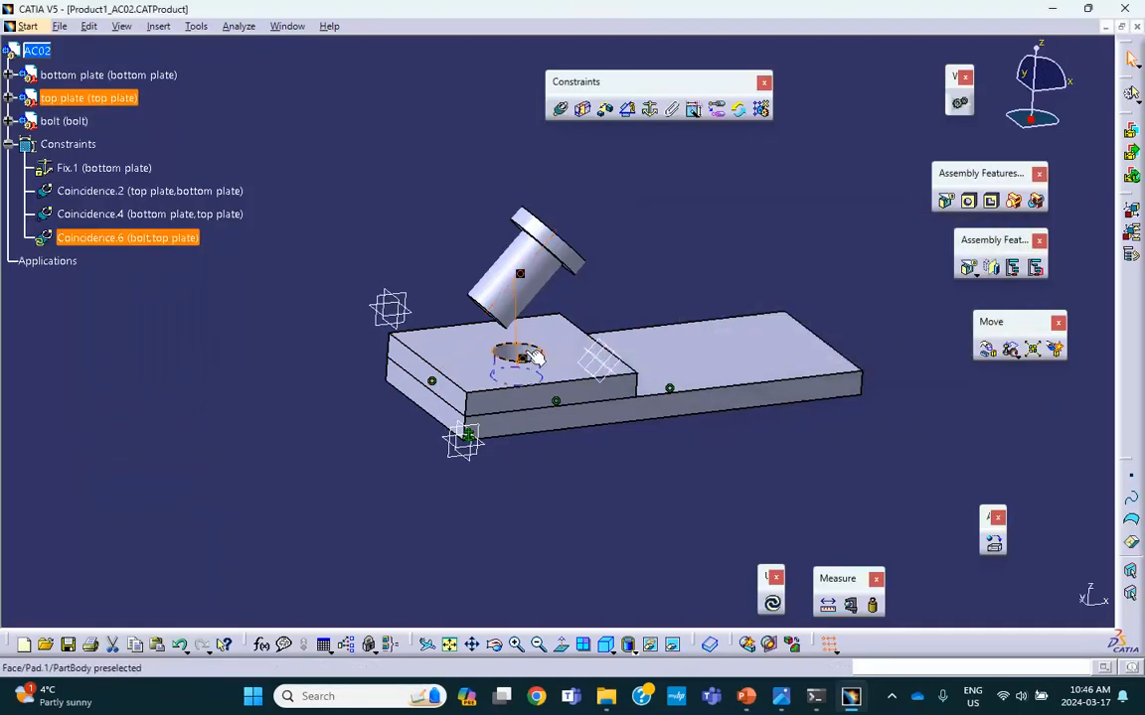
- Make the bolt head's underside coincident with the top plate's upper face, using Opposite orientation, and update the assembly
left_click(560, 109)
middle_click_drag(433, 216, 406, 204)
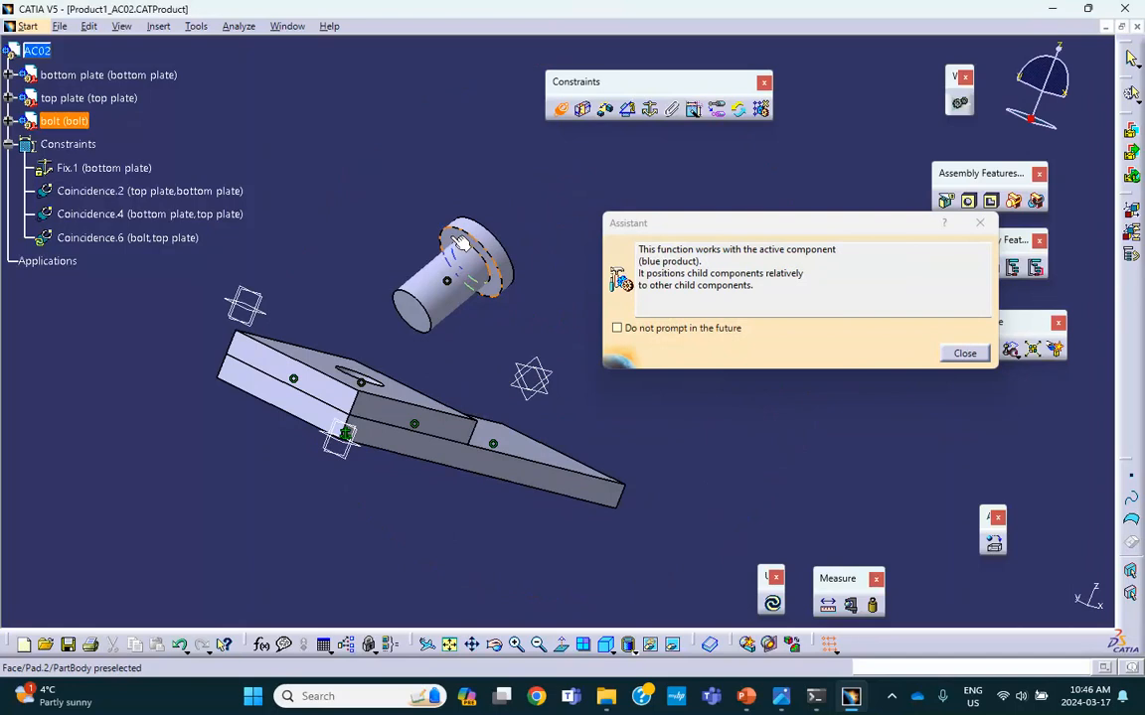
left_click(964, 353)
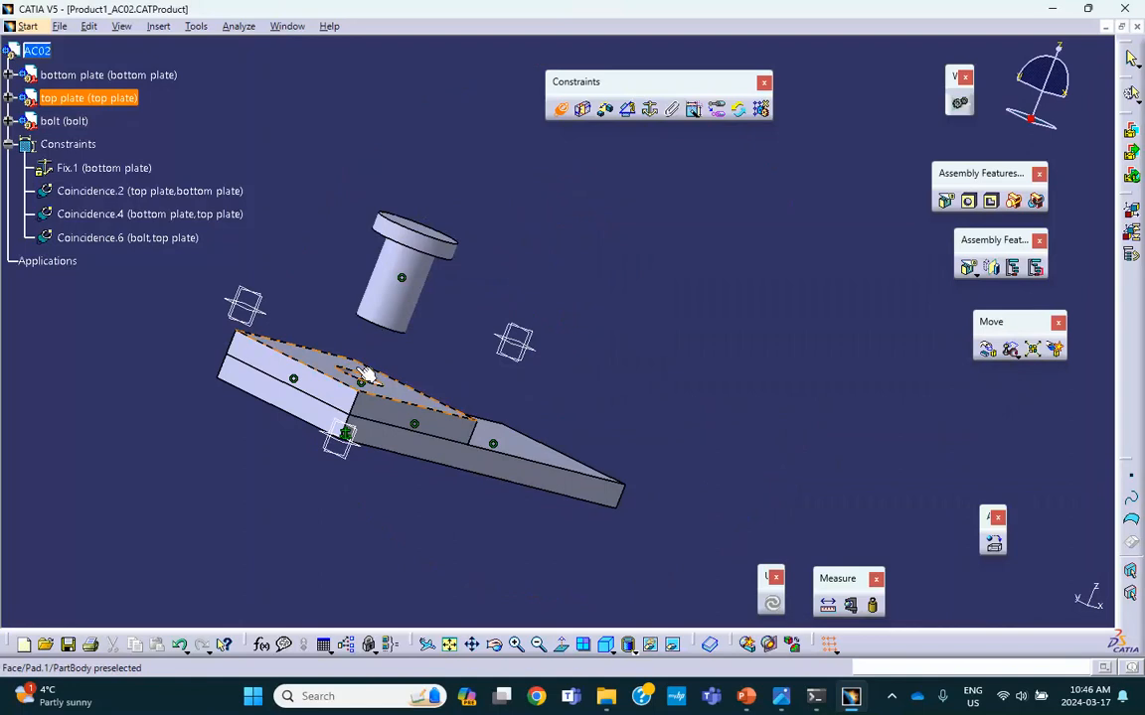
middle_click_drag(397, 264, 479, 188)
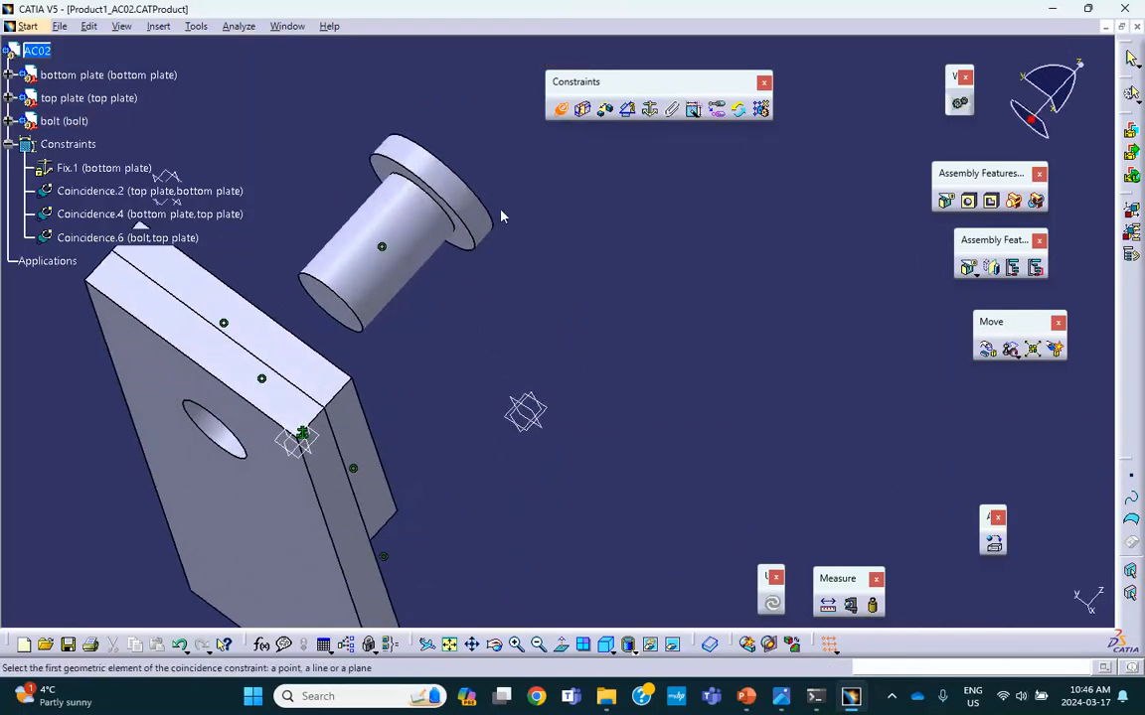
left_click(472, 246)
middle_click_drag(472, 246, 245, 512)
left_click(262, 562)
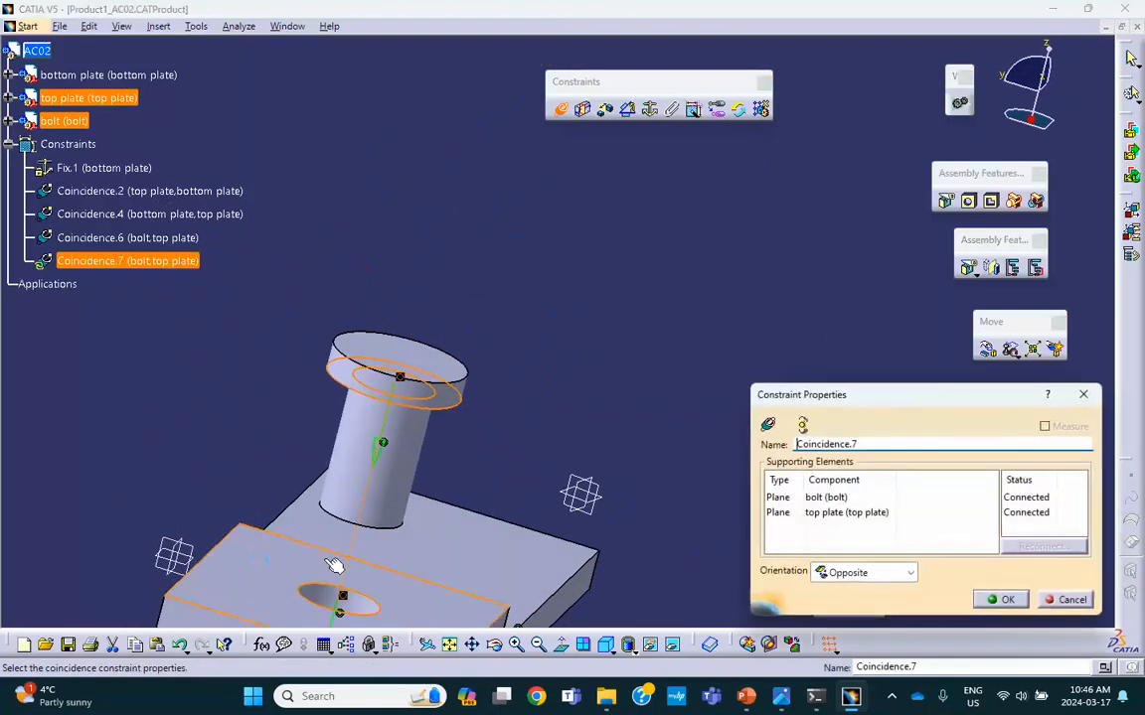
left_click(997, 598)
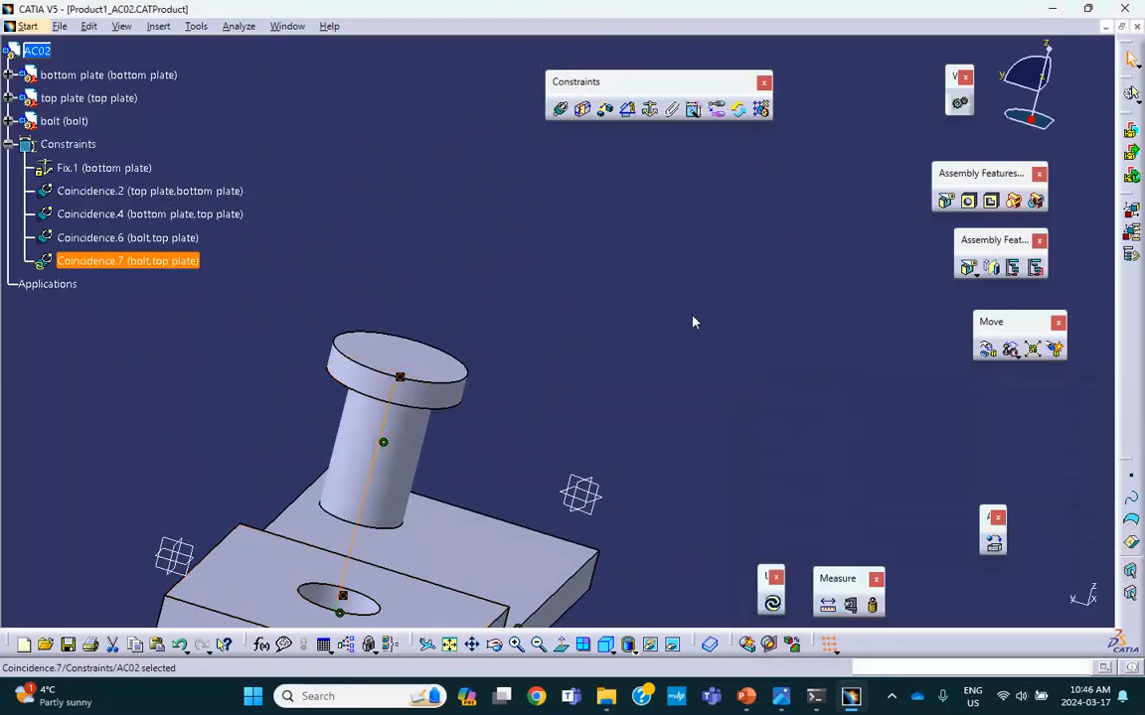
left_click(773, 604)
- Rotate the bolt and the top plate out of their constrained positions about the Z and X axes with the Manipulation tool
mouse_move(651, 480)
middle_mouse_down()
mouse_move(585, 411)
mouse_move(681, 314)
mouse_move(640, 298)
mouse_move(605, 243)
mouse_move(572, 248)
middle_mouse_up()
left_click(988, 350)
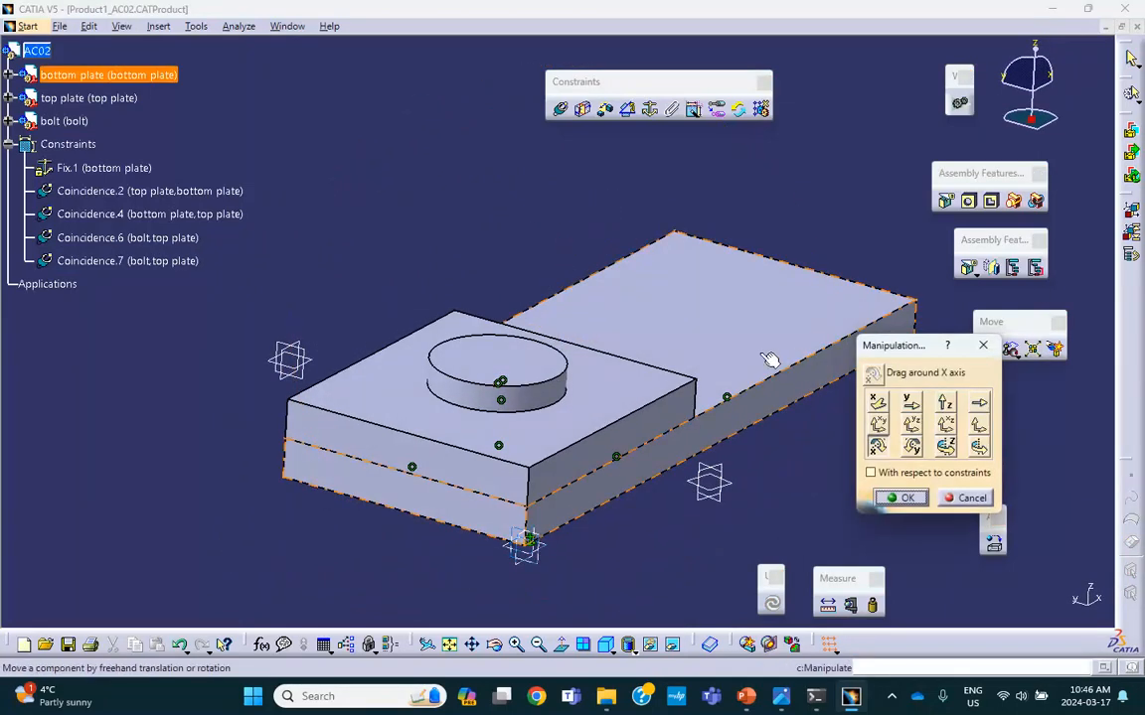
left_click(945, 447)
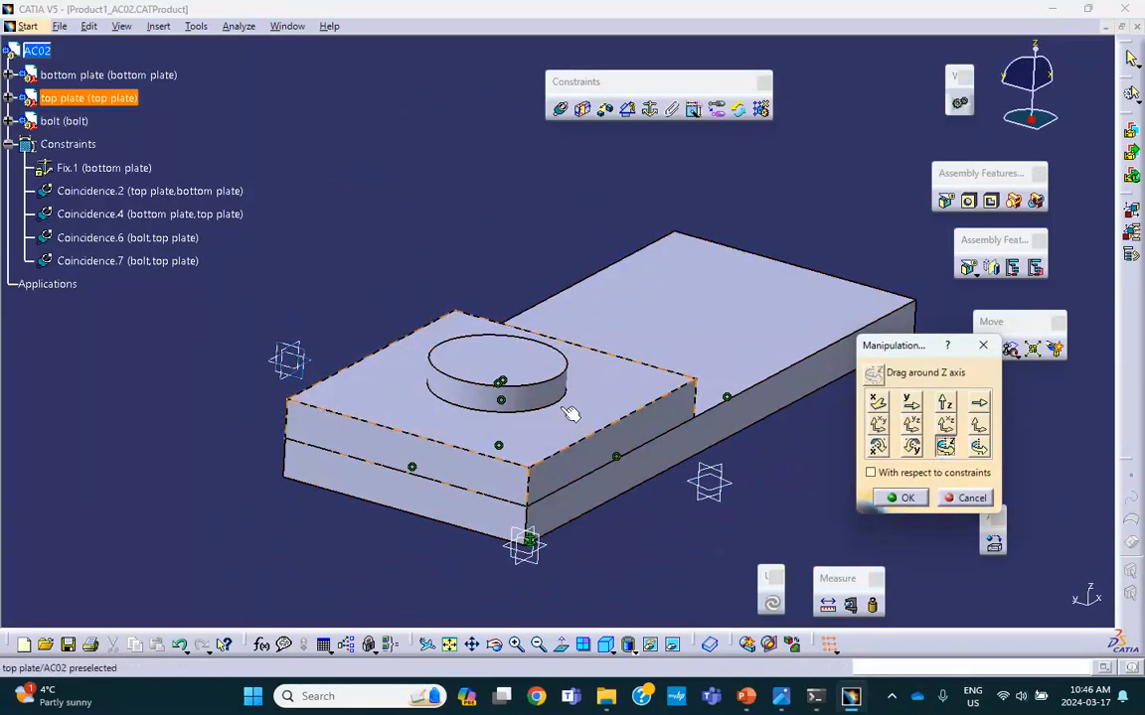
left_click_drag(532, 364, 540, 478)
left_click(876, 451)
left_click_drag(487, 431, 345, 286)
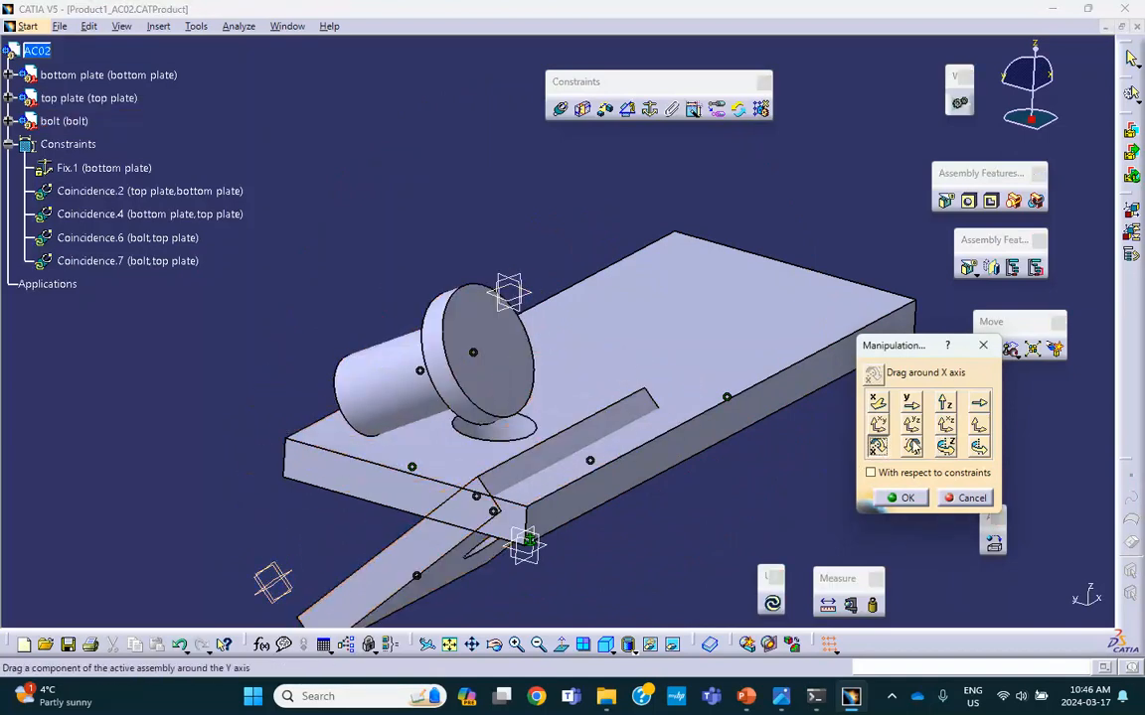
left_click_drag(465, 524, 813, 539)
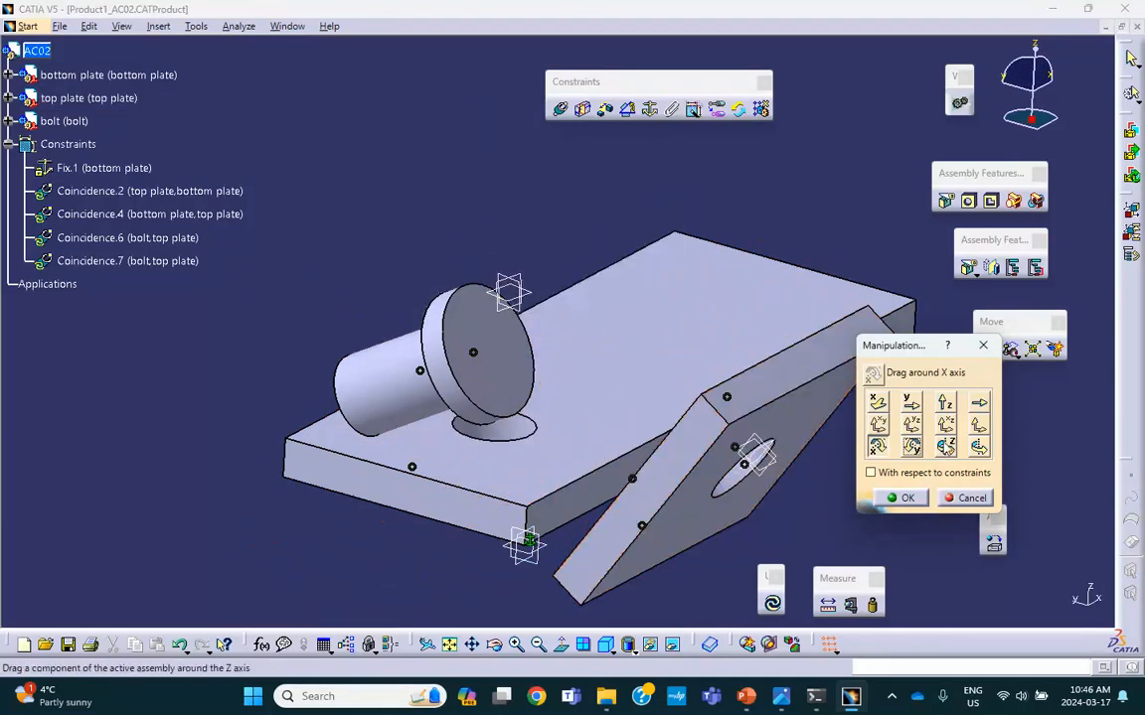
- Lift the top plate above the bottom plate along the Z axis and update the assembly to test the constraints
left_click(945, 401)
left_click_drag(710, 430, 726, 149)
middle_click_drag(702, 404, 494, 441)
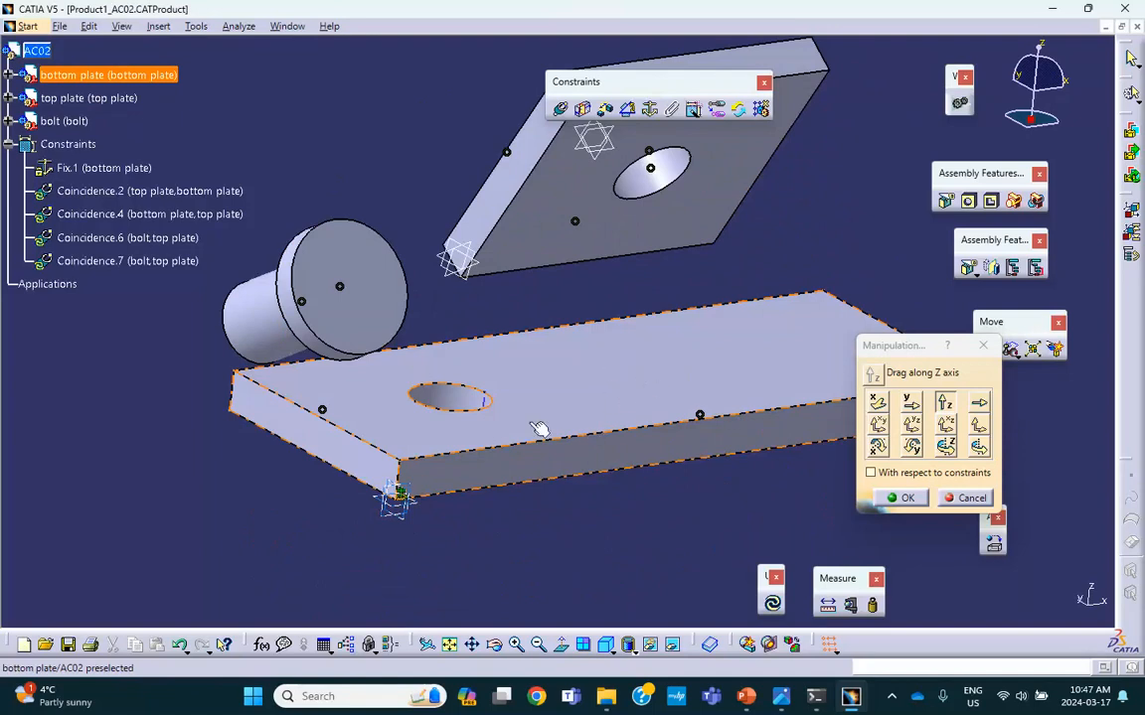
left_click(902, 498)
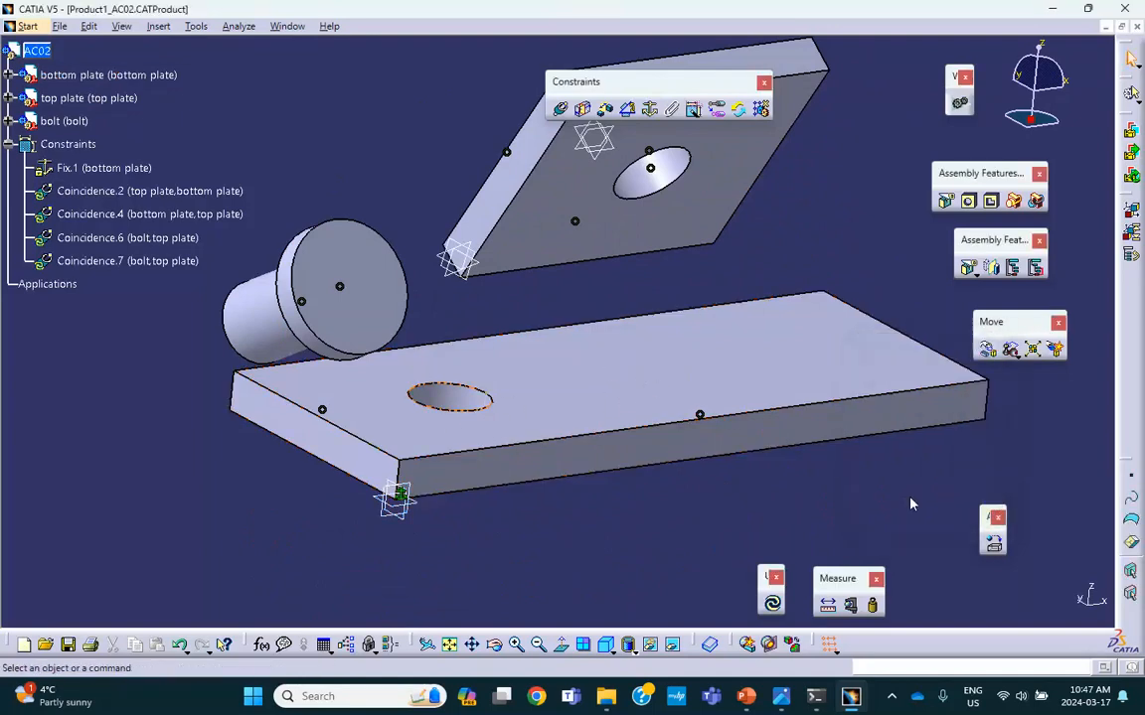
left_click(772, 603)
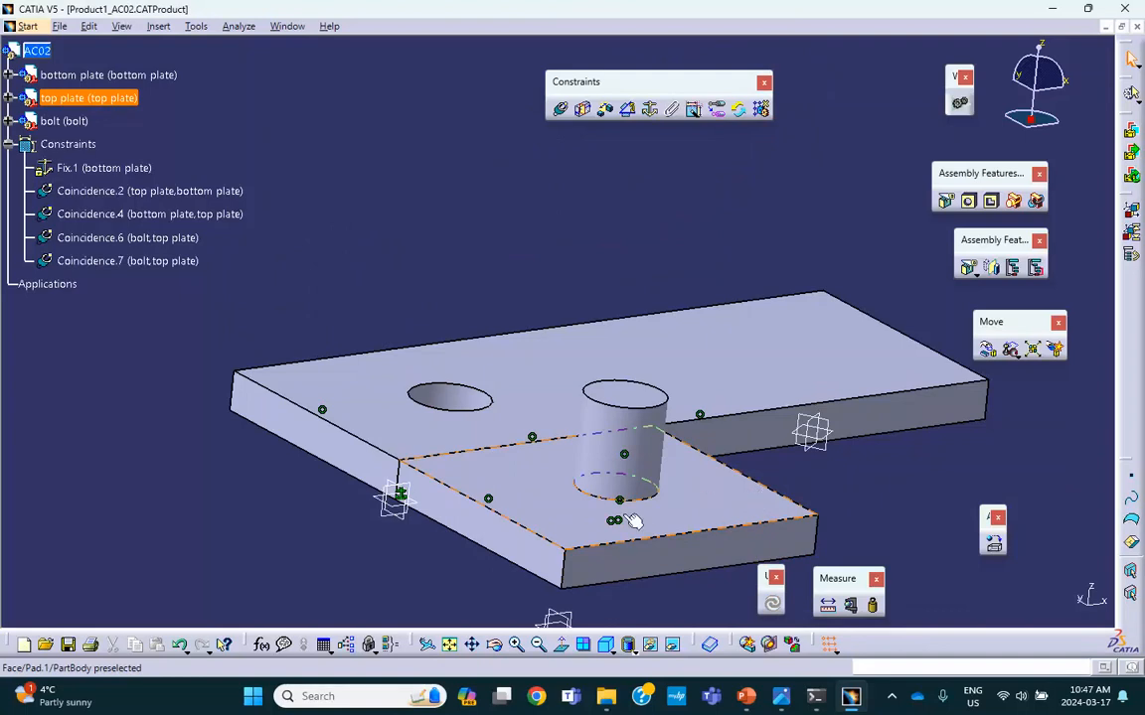
middle_click_drag(373, 303, 429, 389)
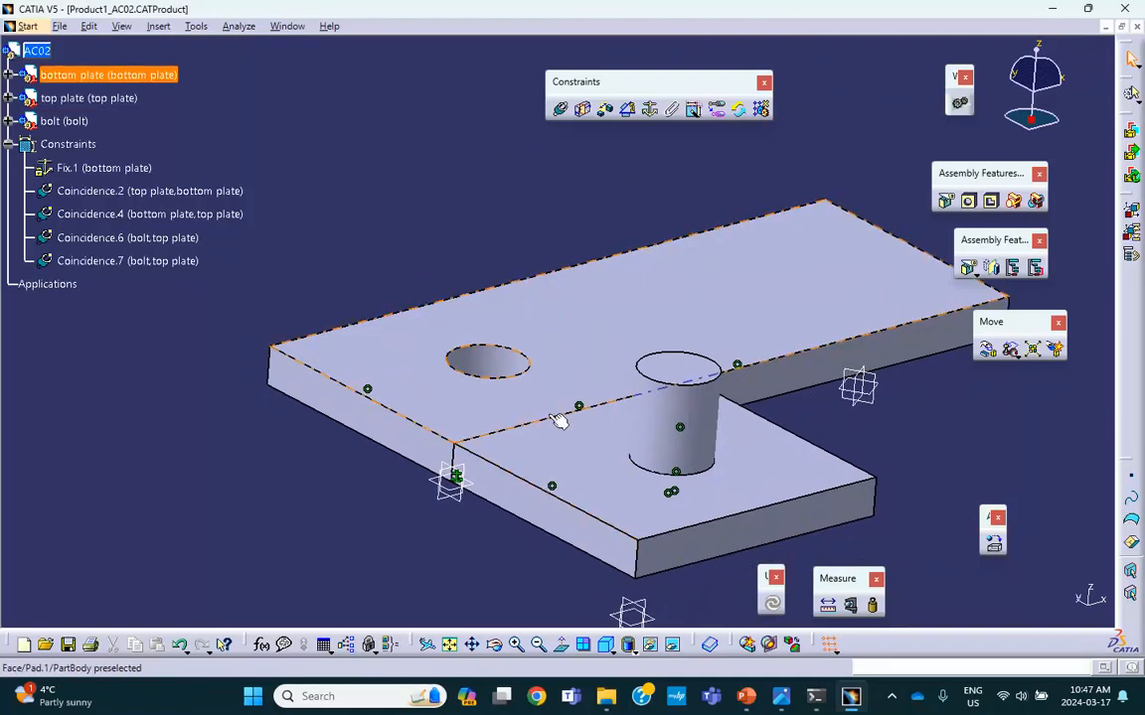
mouse_move(729, 271)
middle_mouse_down()
mouse_move(504, 210)
mouse_move(510, 243)
mouse_move(452, 242)
mouse_move(413, 285)
mouse_move(339, 266)
mouse_move(340, 296)
mouse_move(732, 309)
middle_mouse_up()
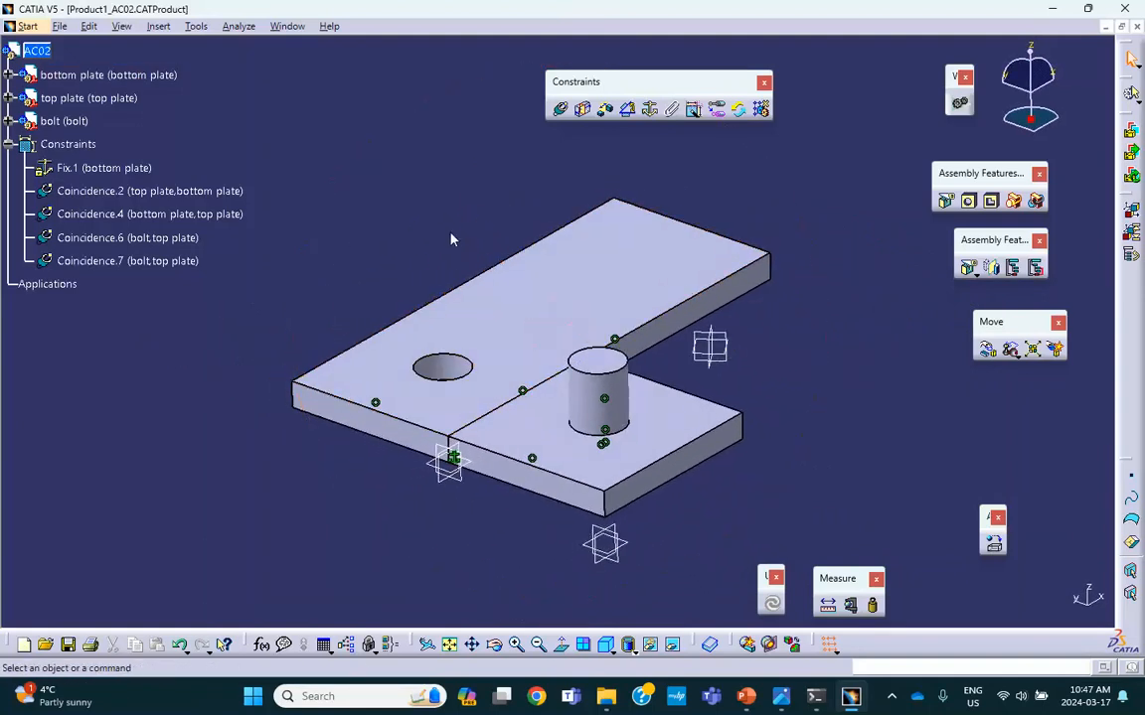
- Make the top plate's outer long edge coincident with the bottom plate's far upper long edge and update the assembly
left_click(560, 109)
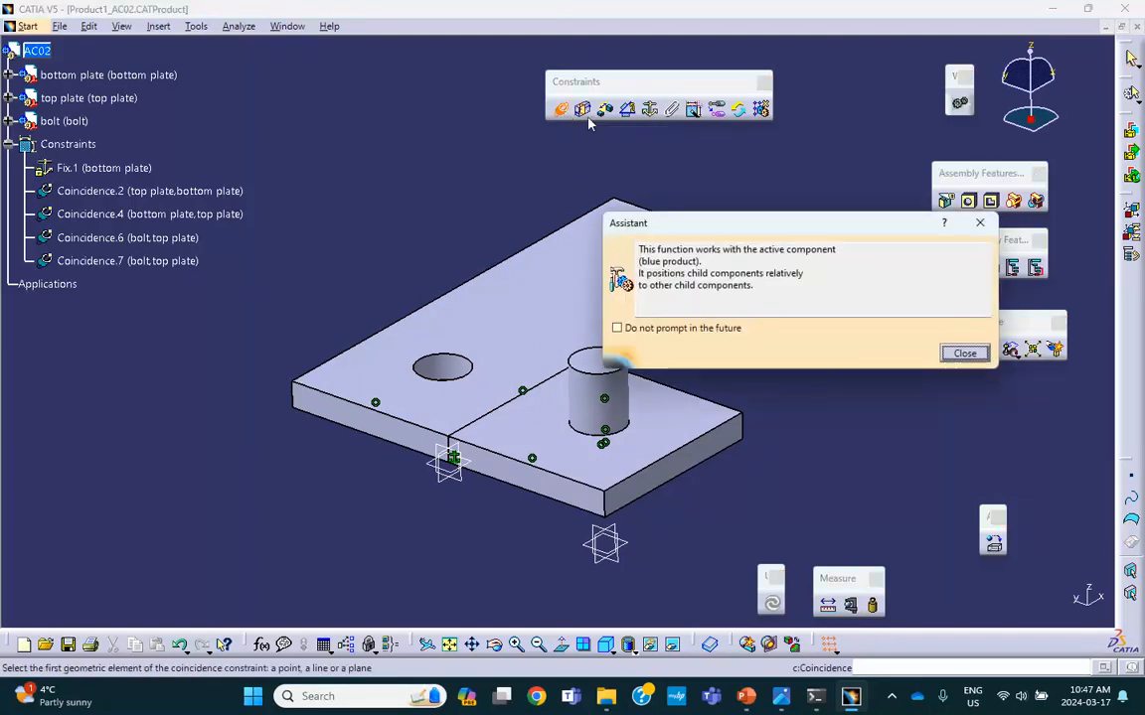
left_click(696, 445)
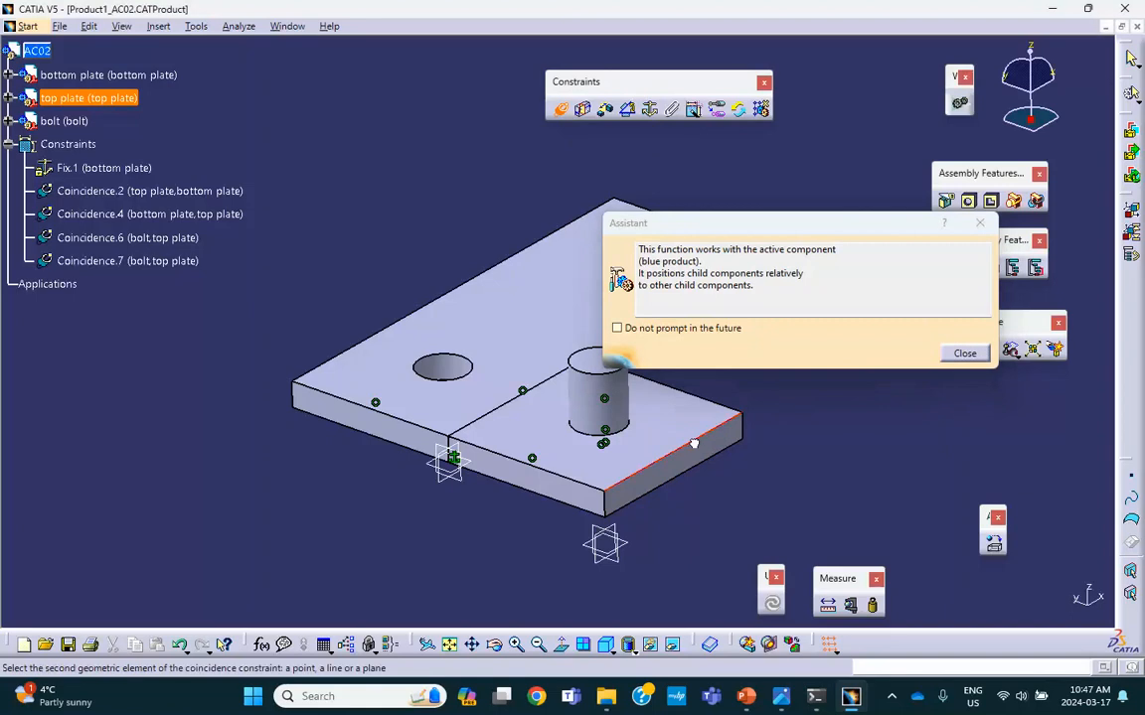
left_click(423, 314)
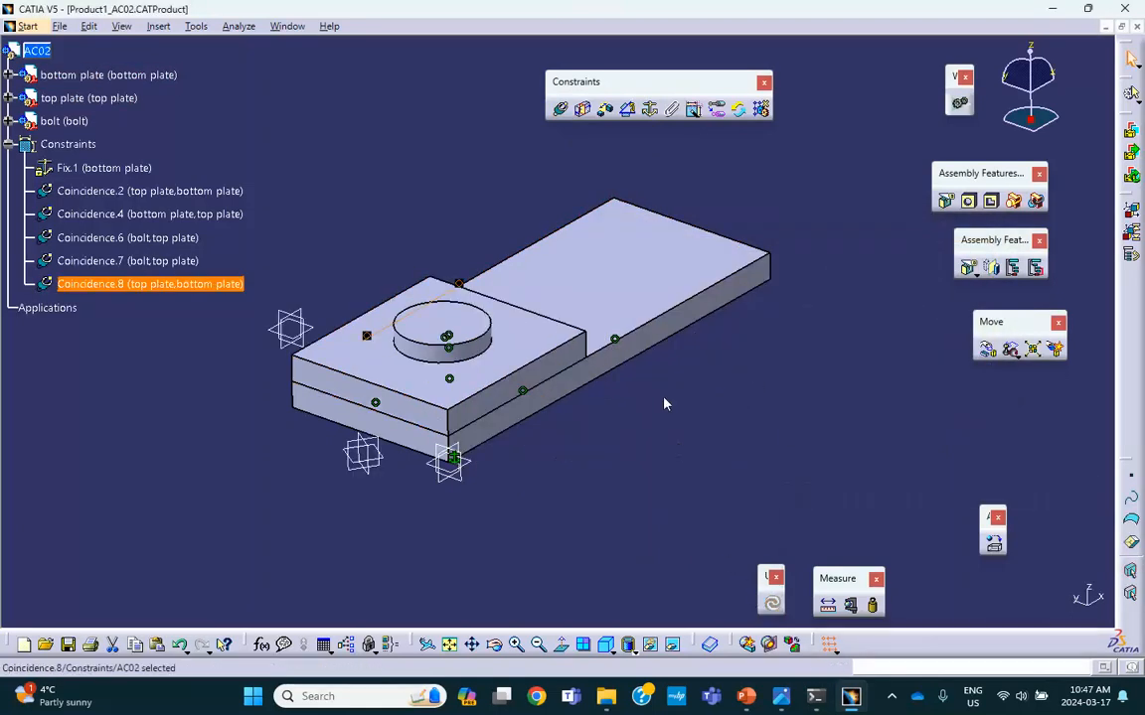
- Rotate the bottom plate and the top plate freely about the Y axis with the Manipulation tool
left_click(987, 349)
left_click(911, 446)
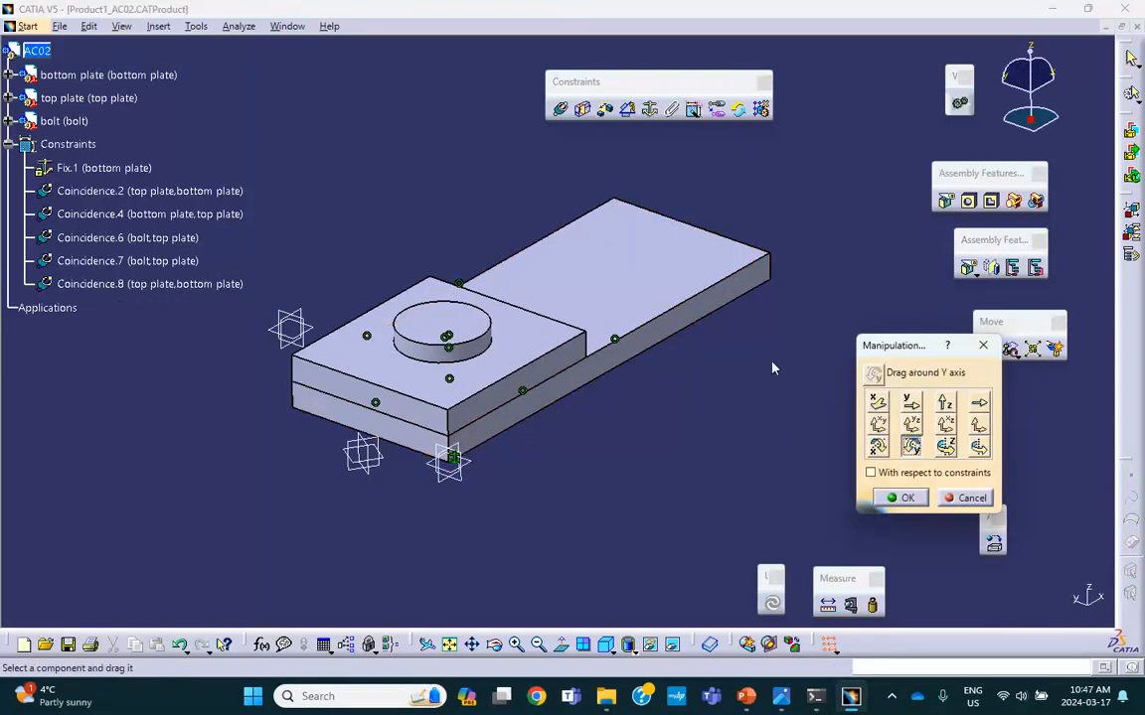
left_click_drag(605, 271, 697, 354)
left_click_drag(539, 384, 461, 217)
- Rotate the bolt and both plates about the X axis, turn the bolt about the Y axis, and accept the manipulation
left_click(877, 447)
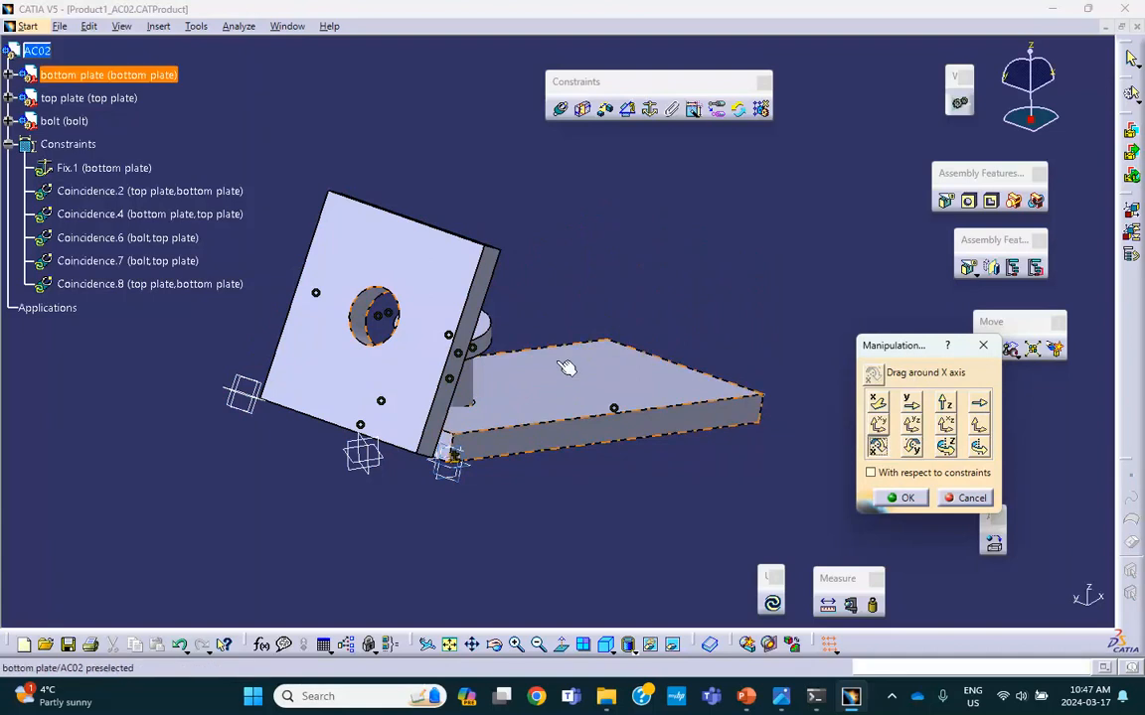
left_click_drag(488, 341, 608, 301)
left_click_drag(566, 405, 708, 463)
left_click_drag(406, 332, 275, 309)
middle_click_drag(523, 401, 536, 323)
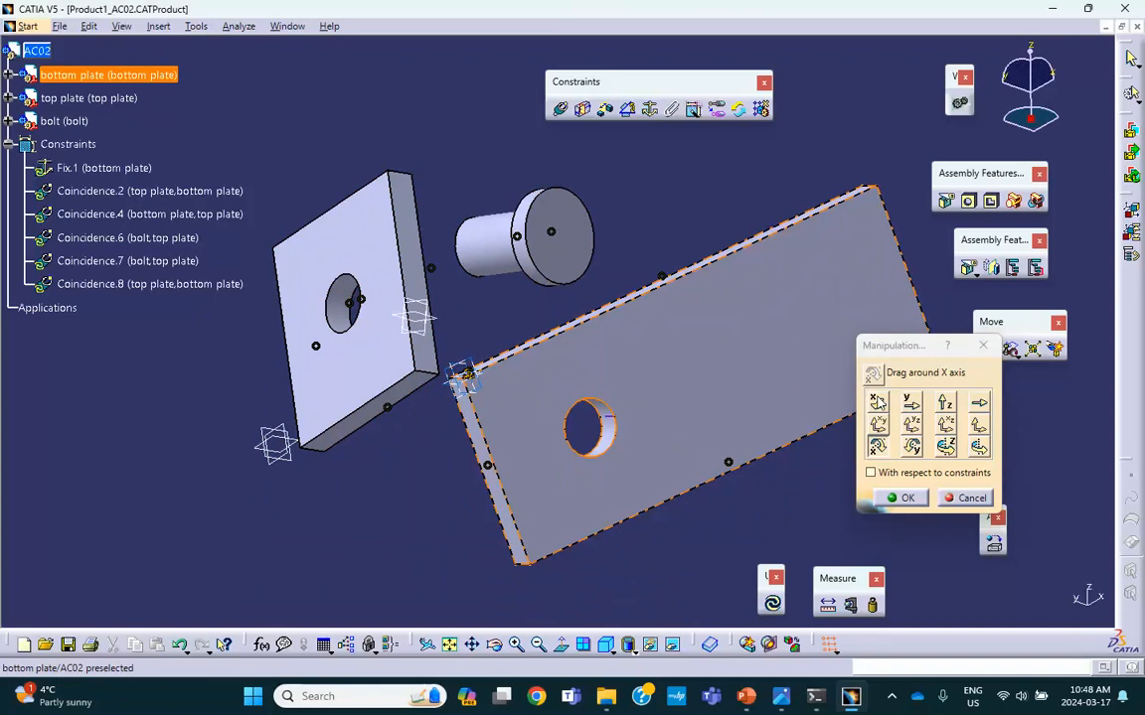
left_click(911, 446)
left_click_drag(576, 236, 641, 224)
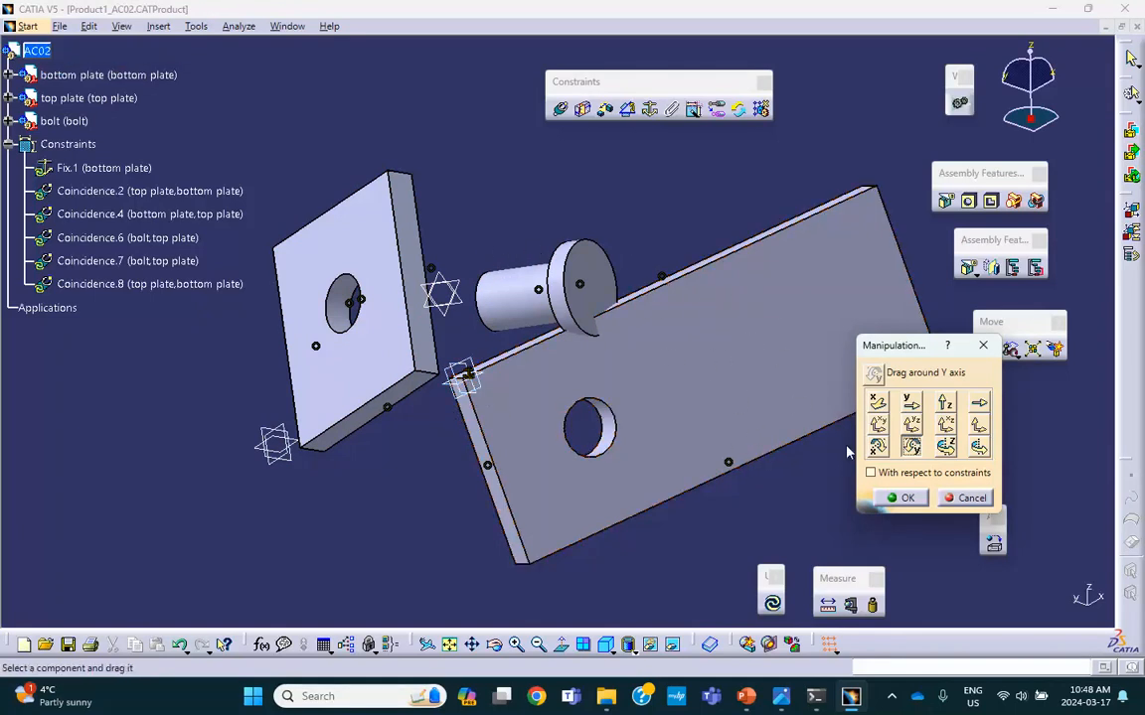
left_click(923, 502)
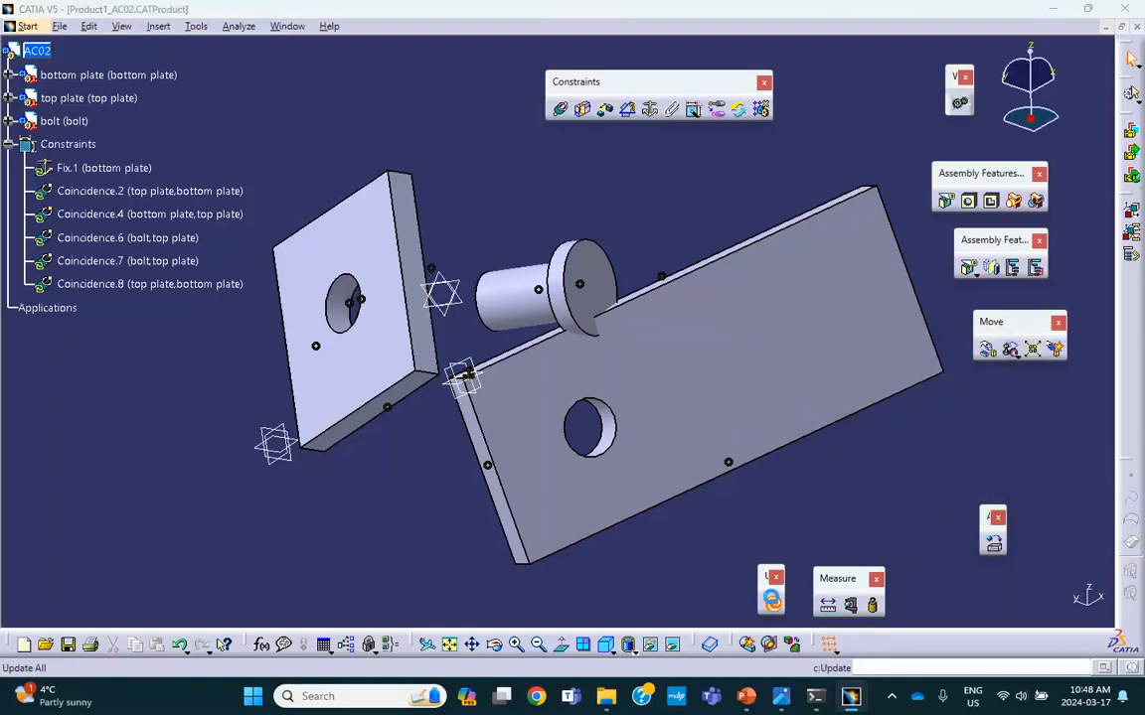
- Update the assembly to return the parts to their constrained positions and save Product1_AC02 with its related documents
left_click(773, 604)
middle_click_drag(660, 211, 658, 247)
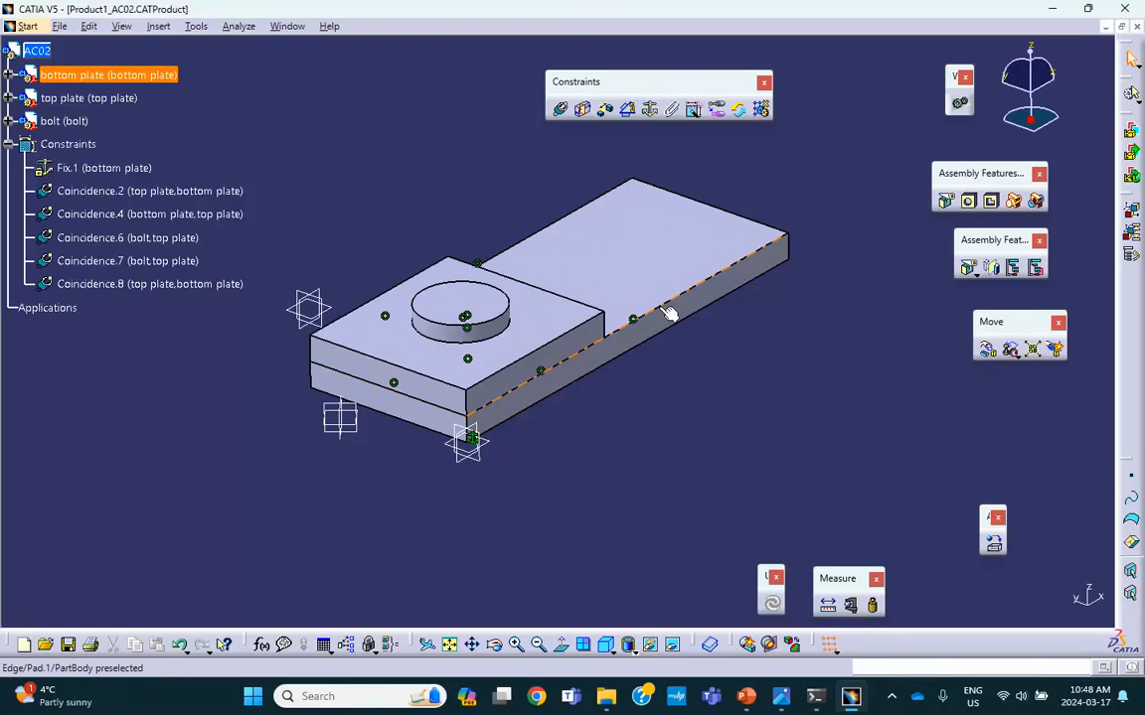
middle_click_drag(692, 308, 748, 340)
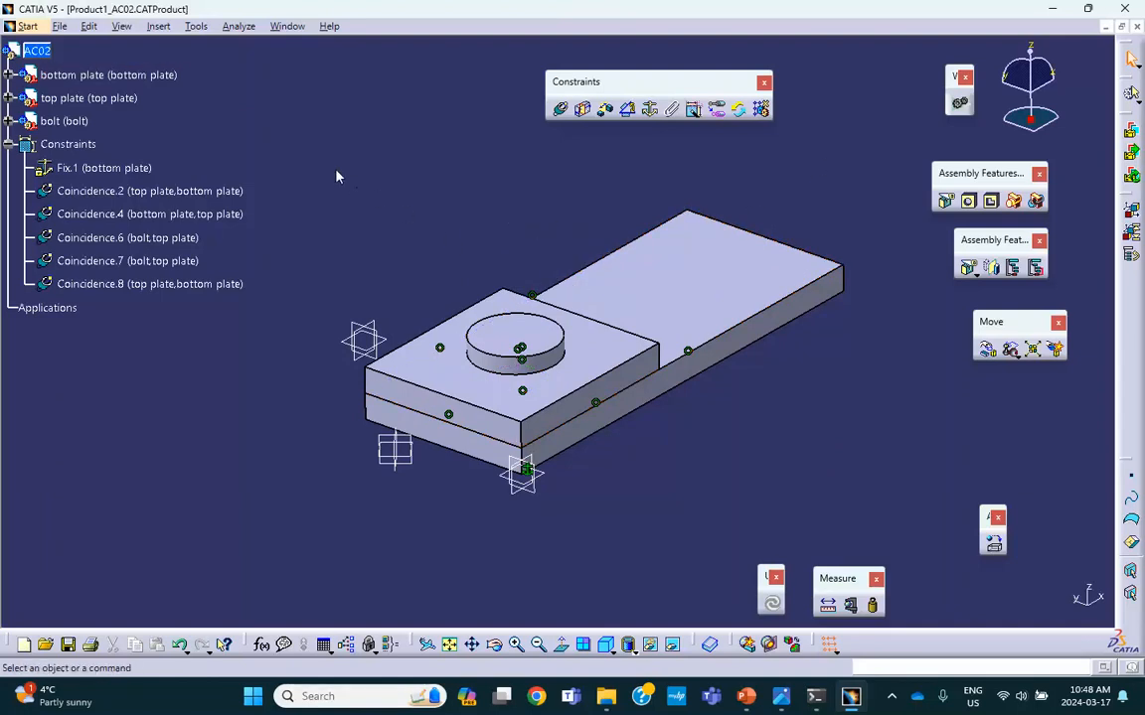
key("ctrl+s")
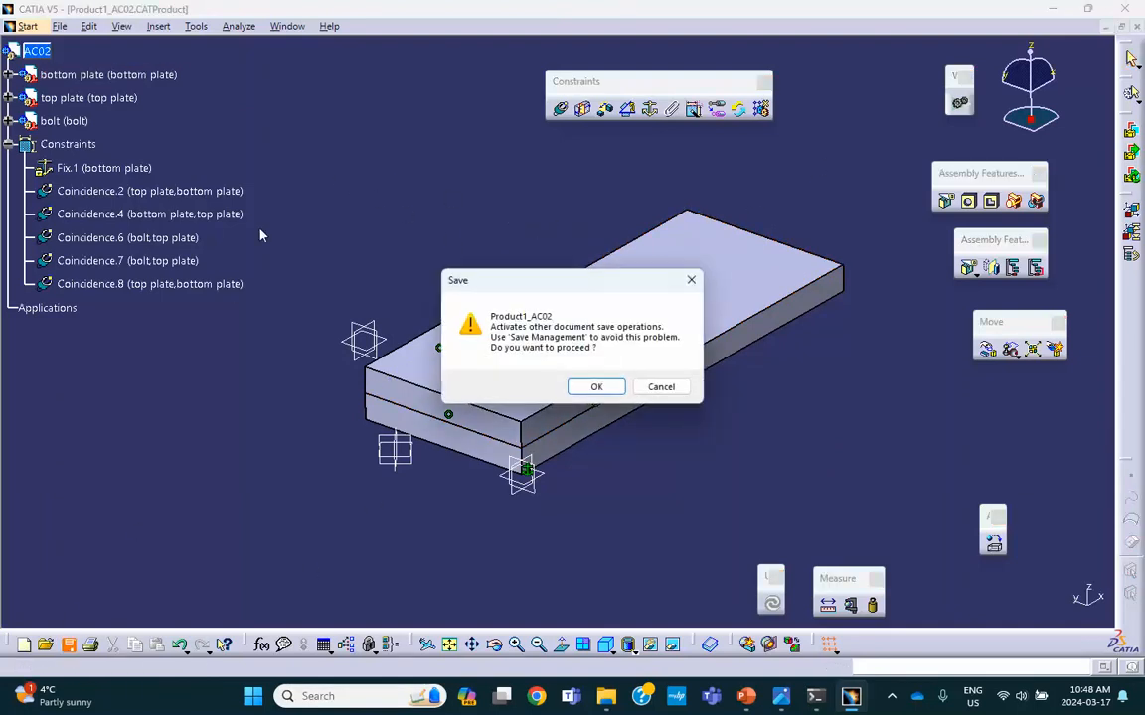
left_click(595, 386)
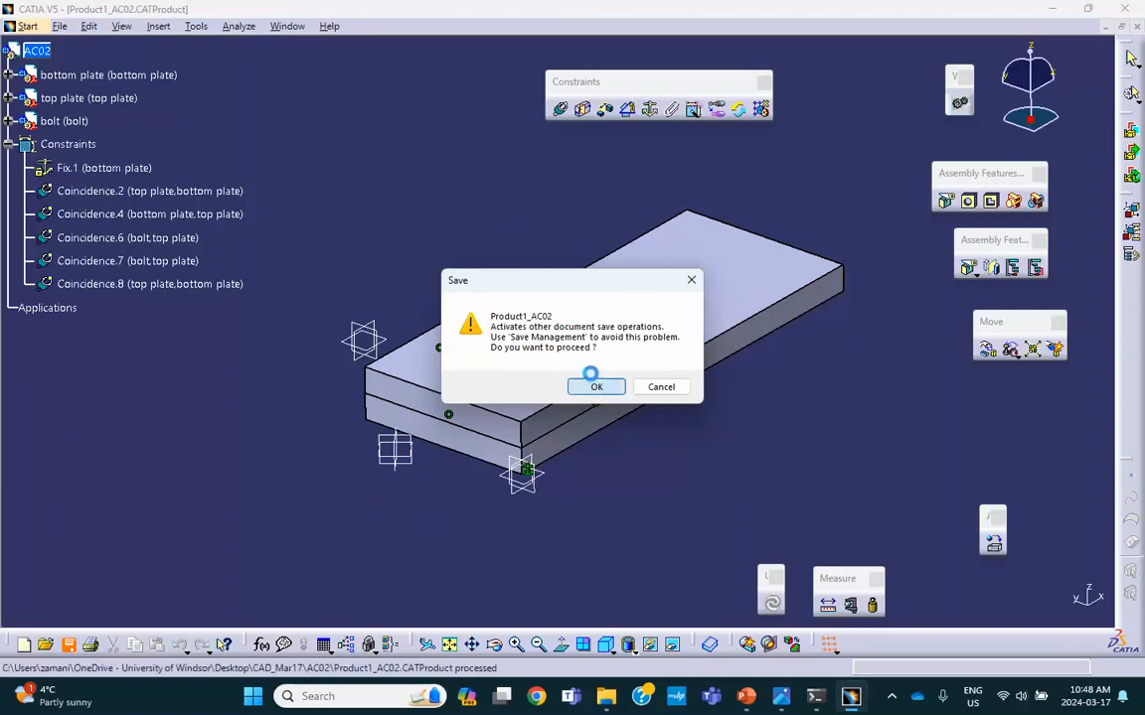